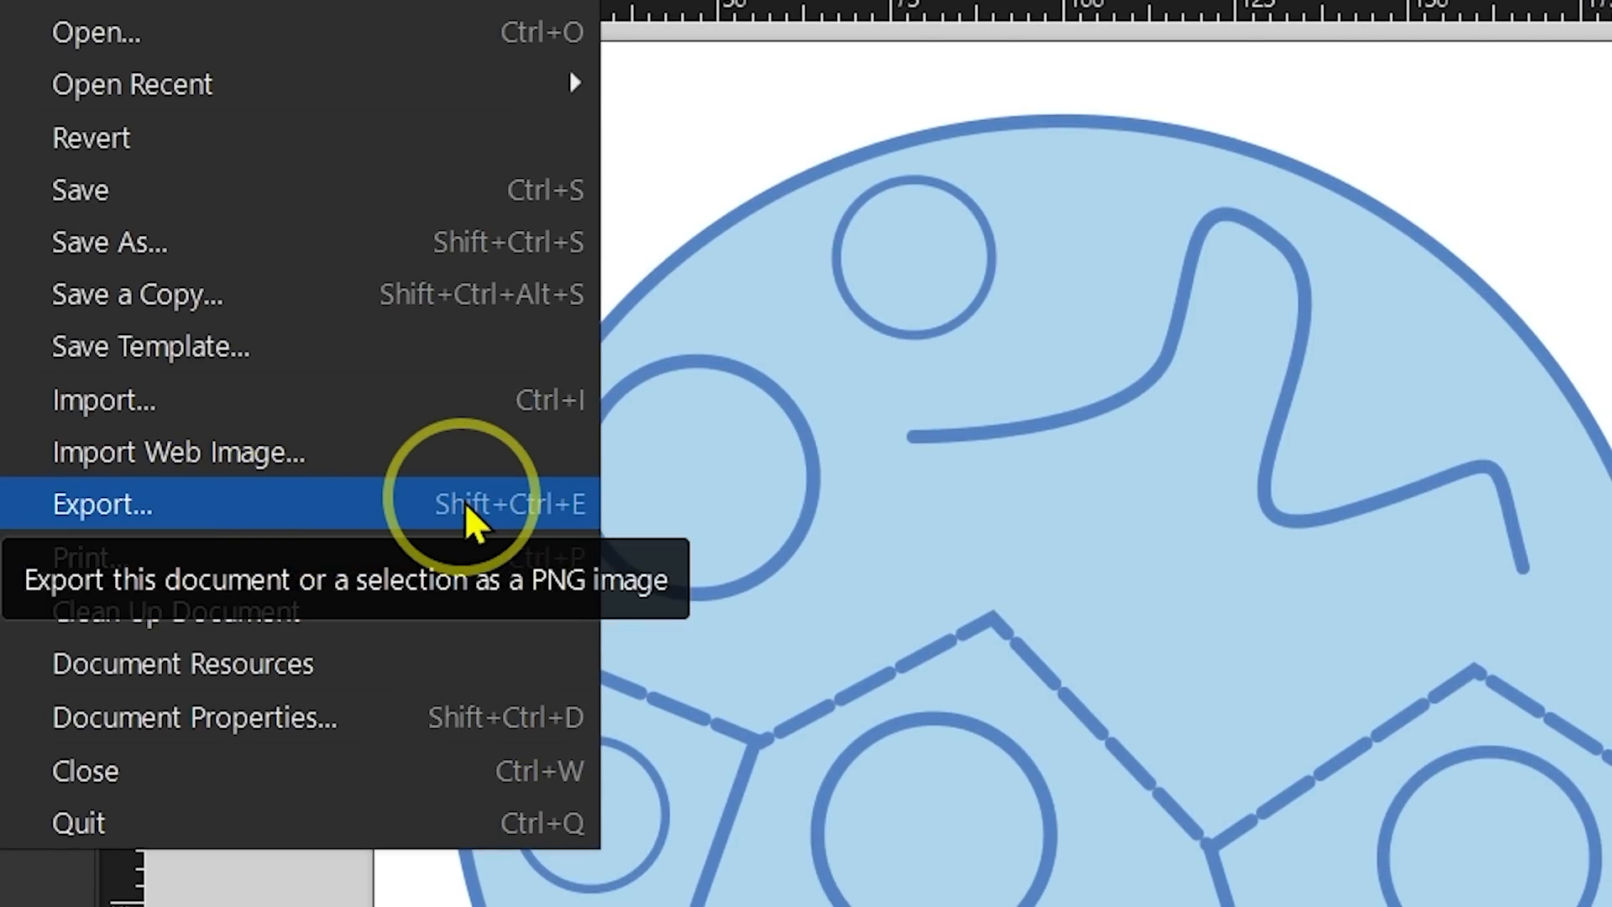
Step: Open the export settings, choose the whole document as the export area, examine the available file formats, and close the settings
click(412, 504)
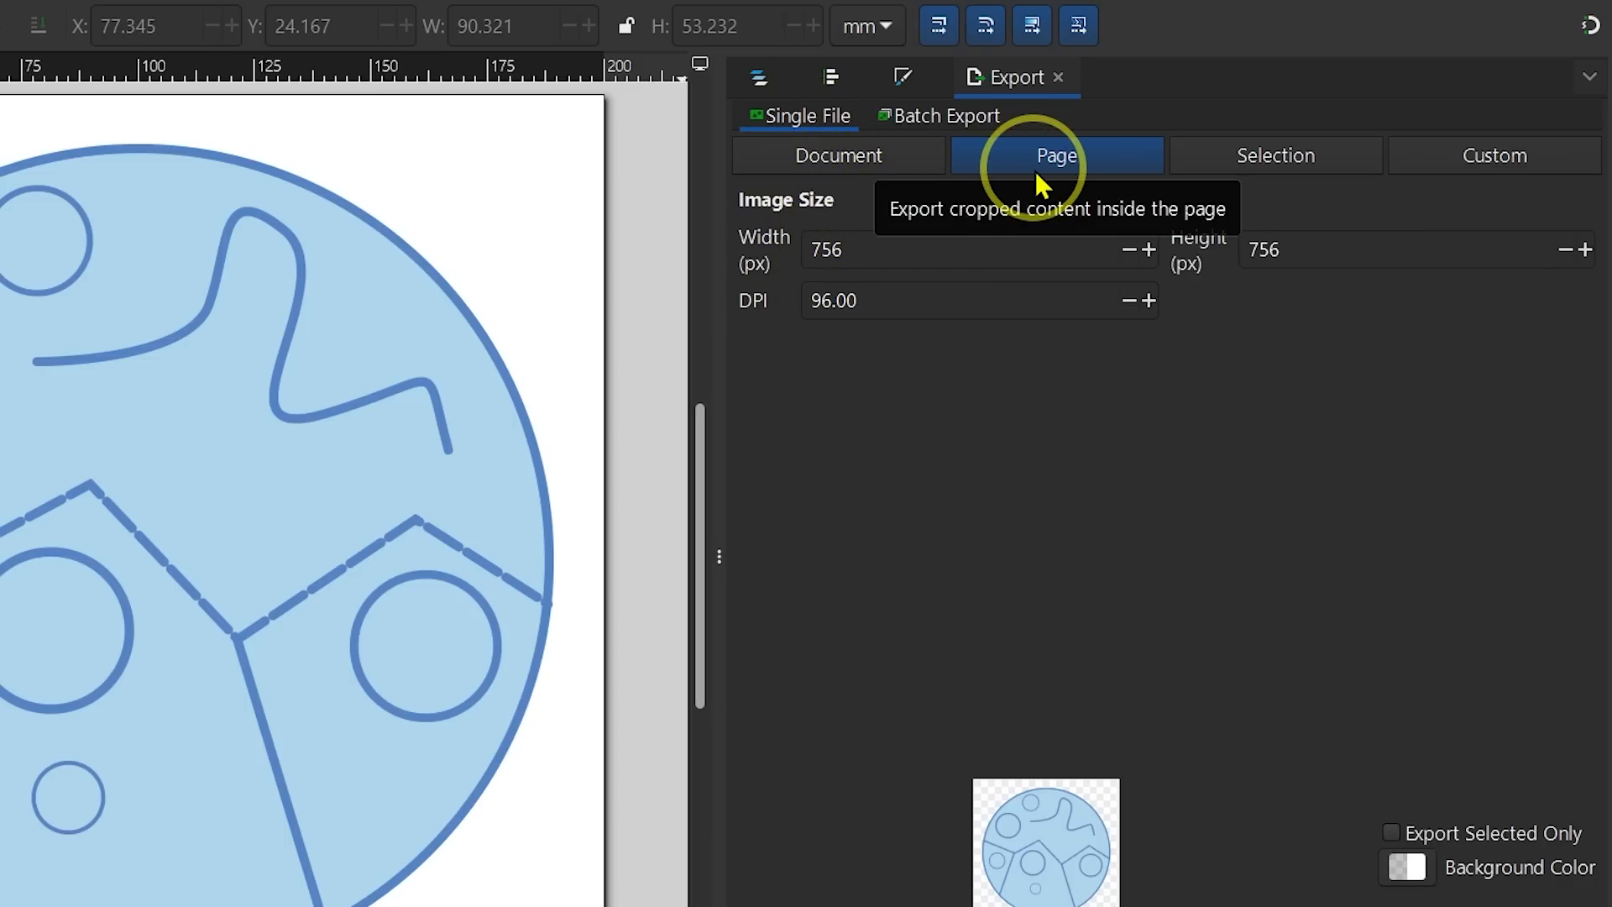
click(894, 166)
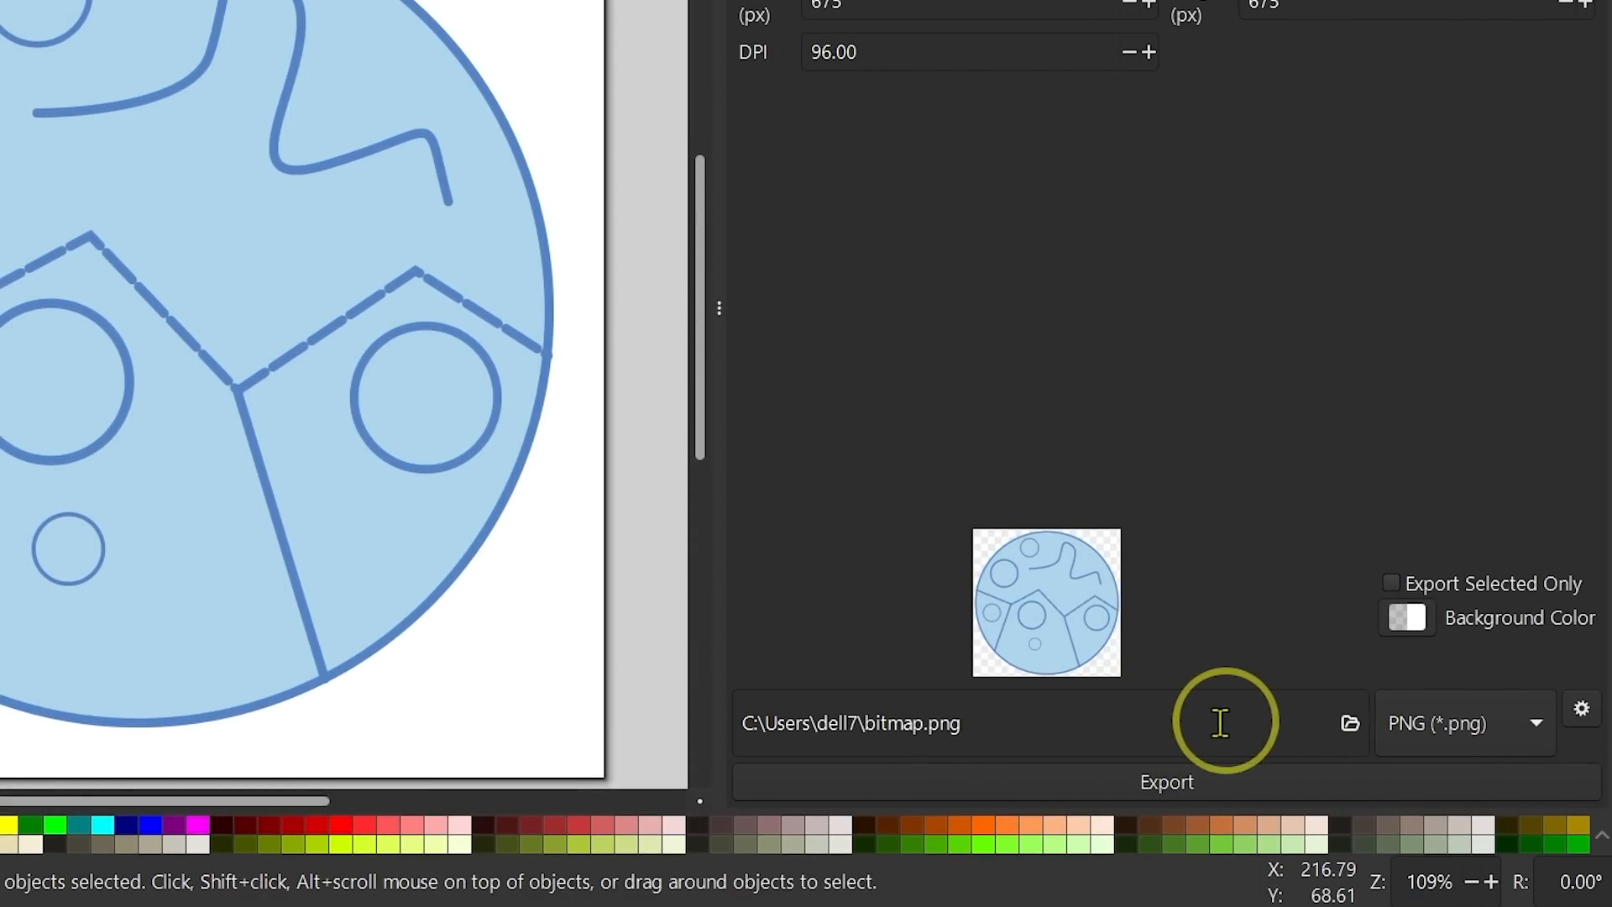
click(1484, 739)
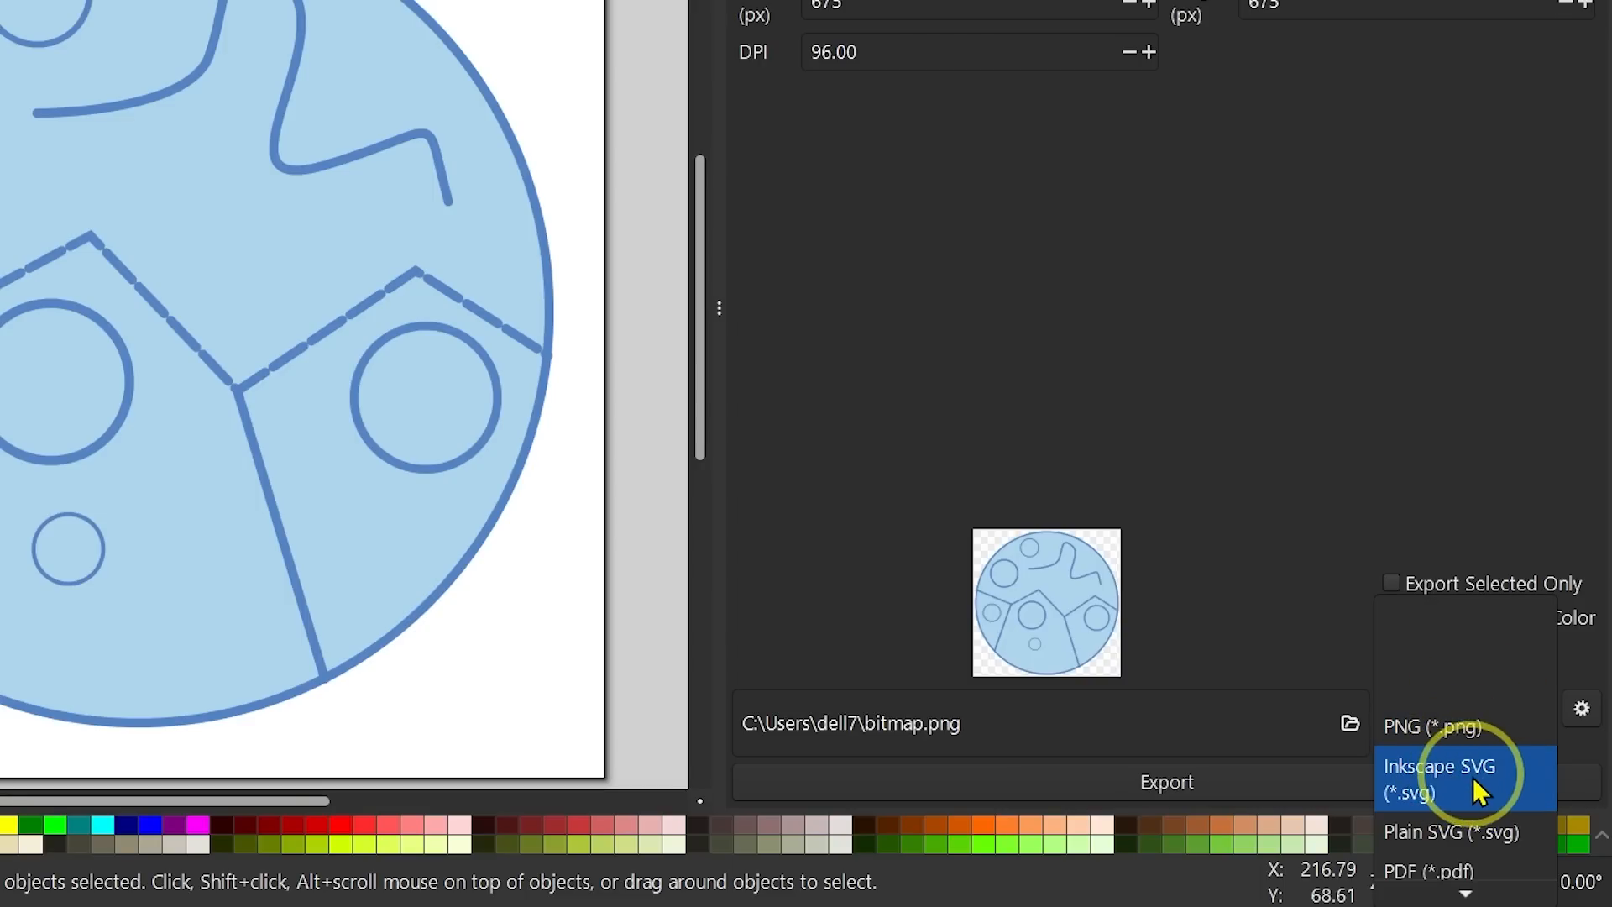
click(1307, 551)
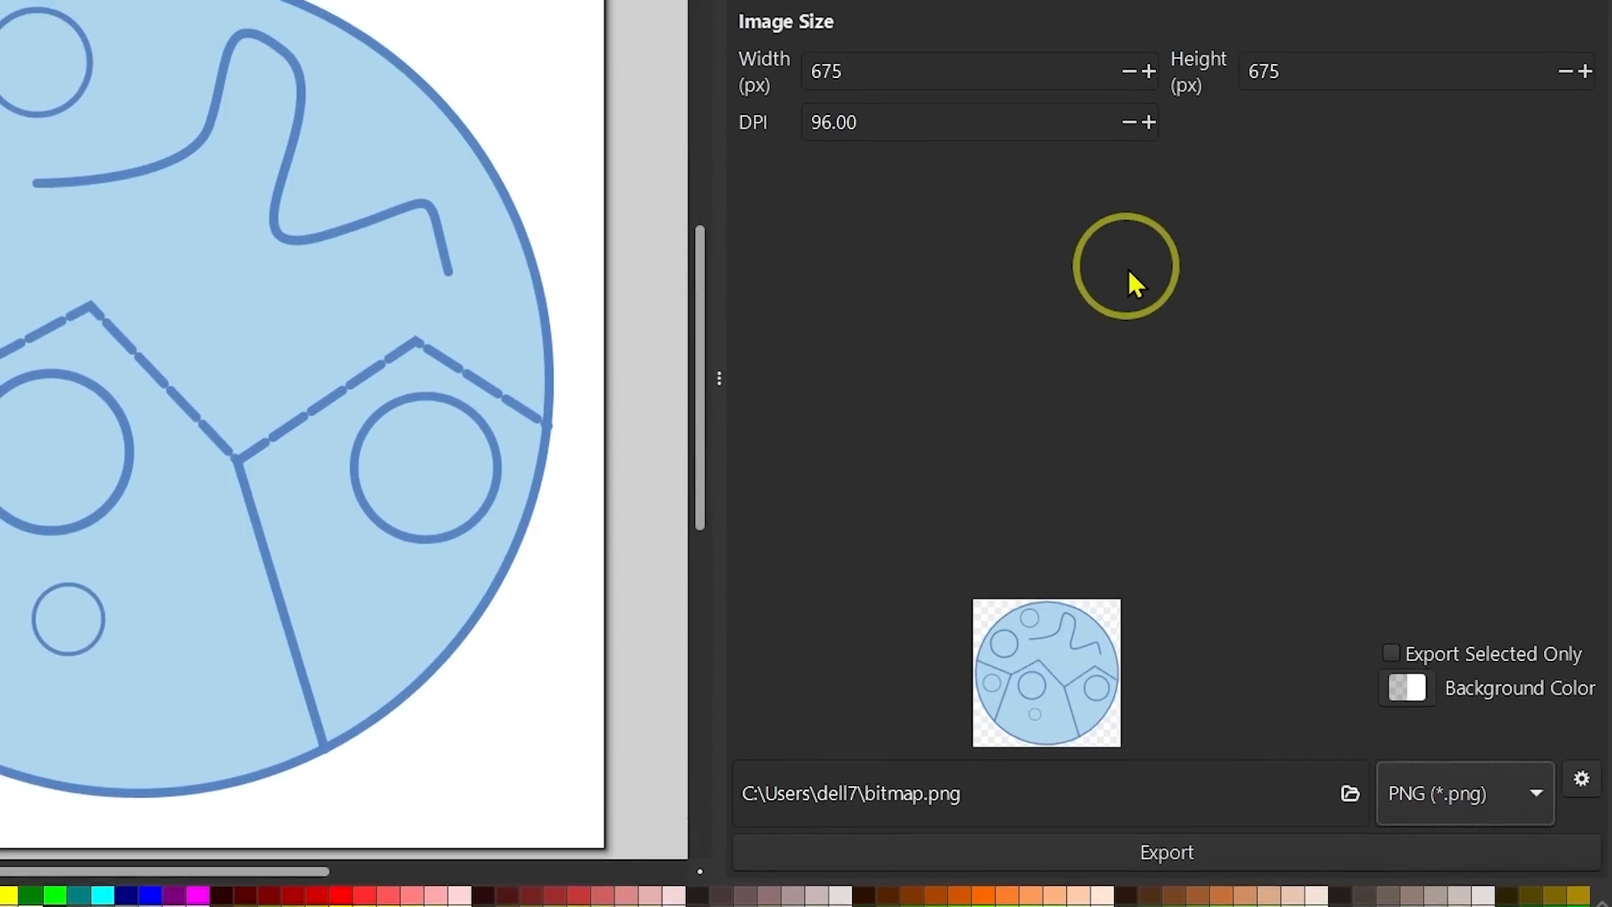
click(1057, 112)
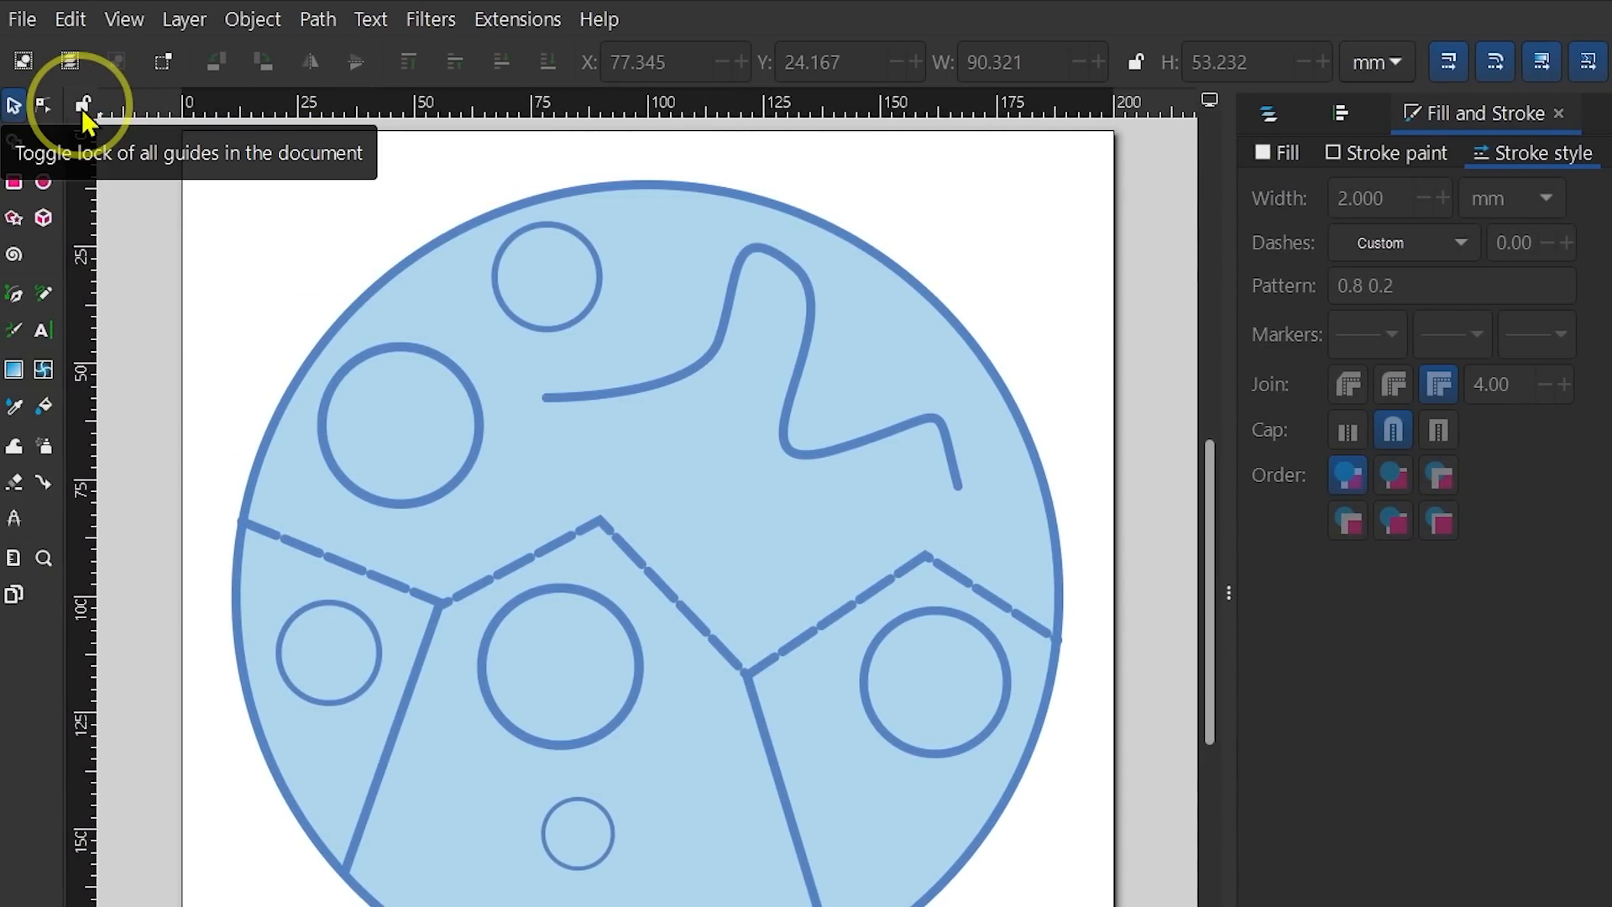
Step: Start saving the drawing under a new name, with the symbols folder inside exercise_data as the destination
click(31, 28)
click(96, 256)
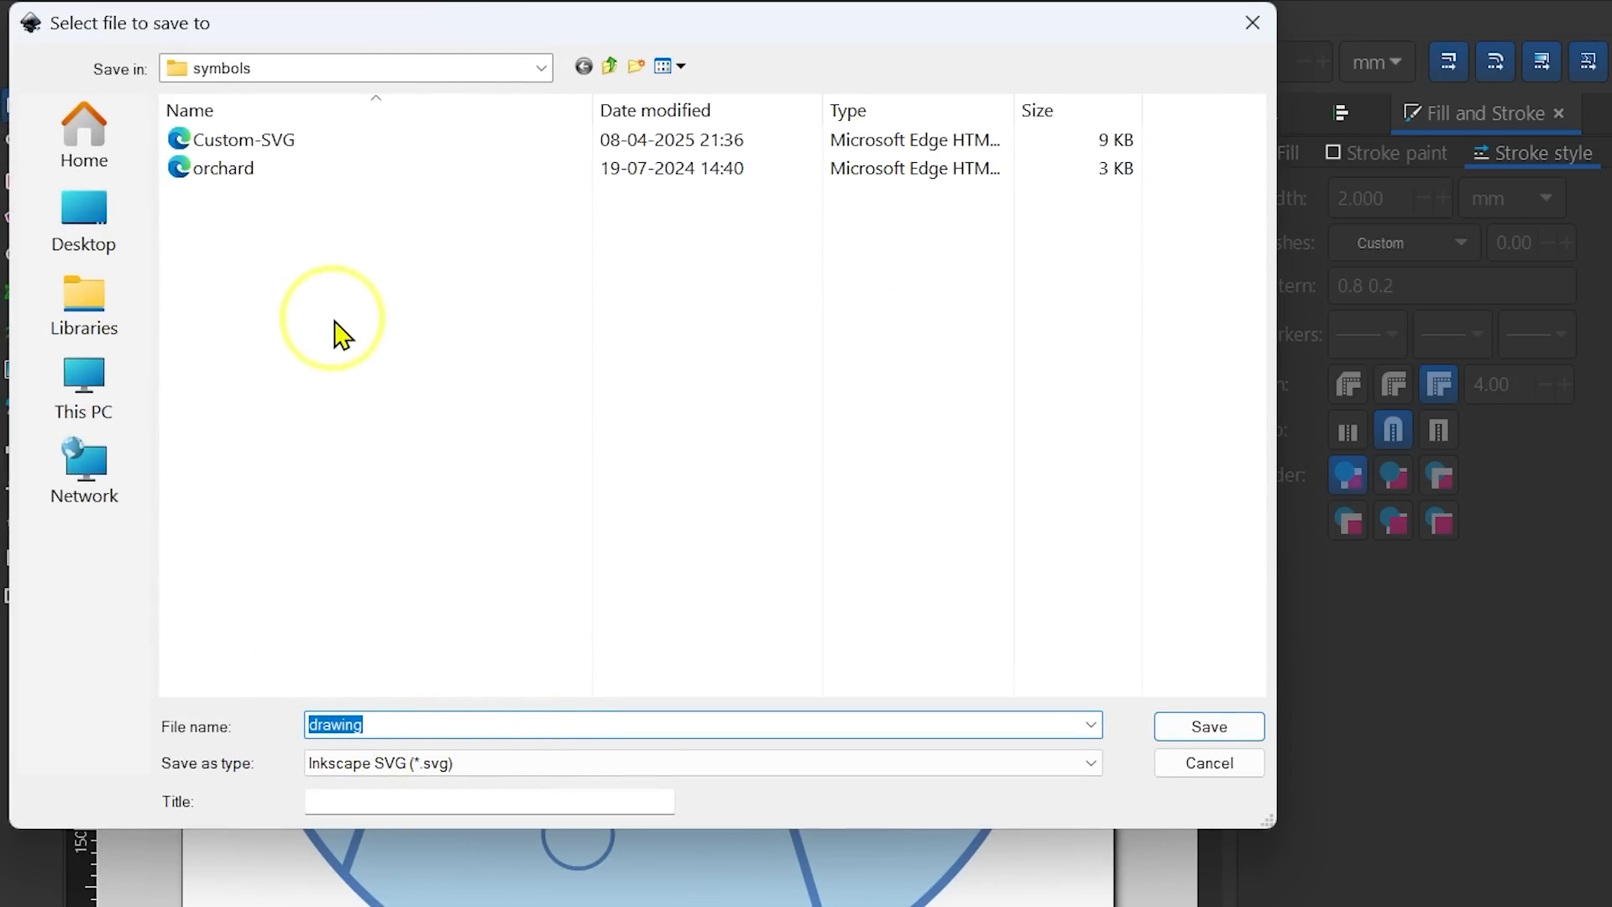
drag(426, 3, 515, 112)
click(542, 185)
click(541, 184)
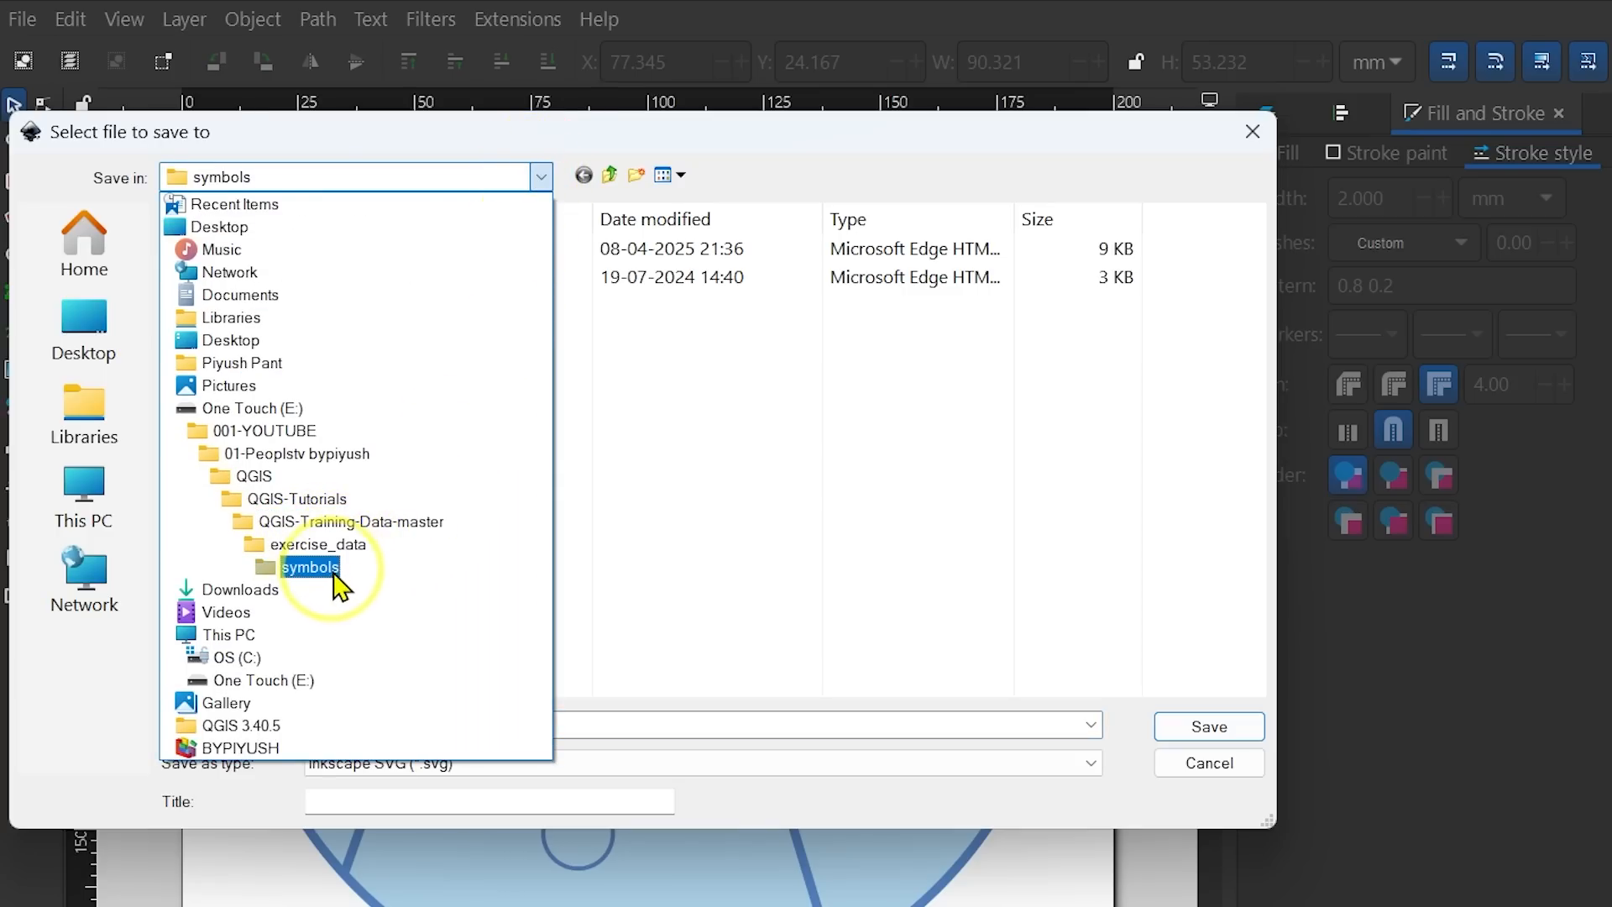
click(366, 574)
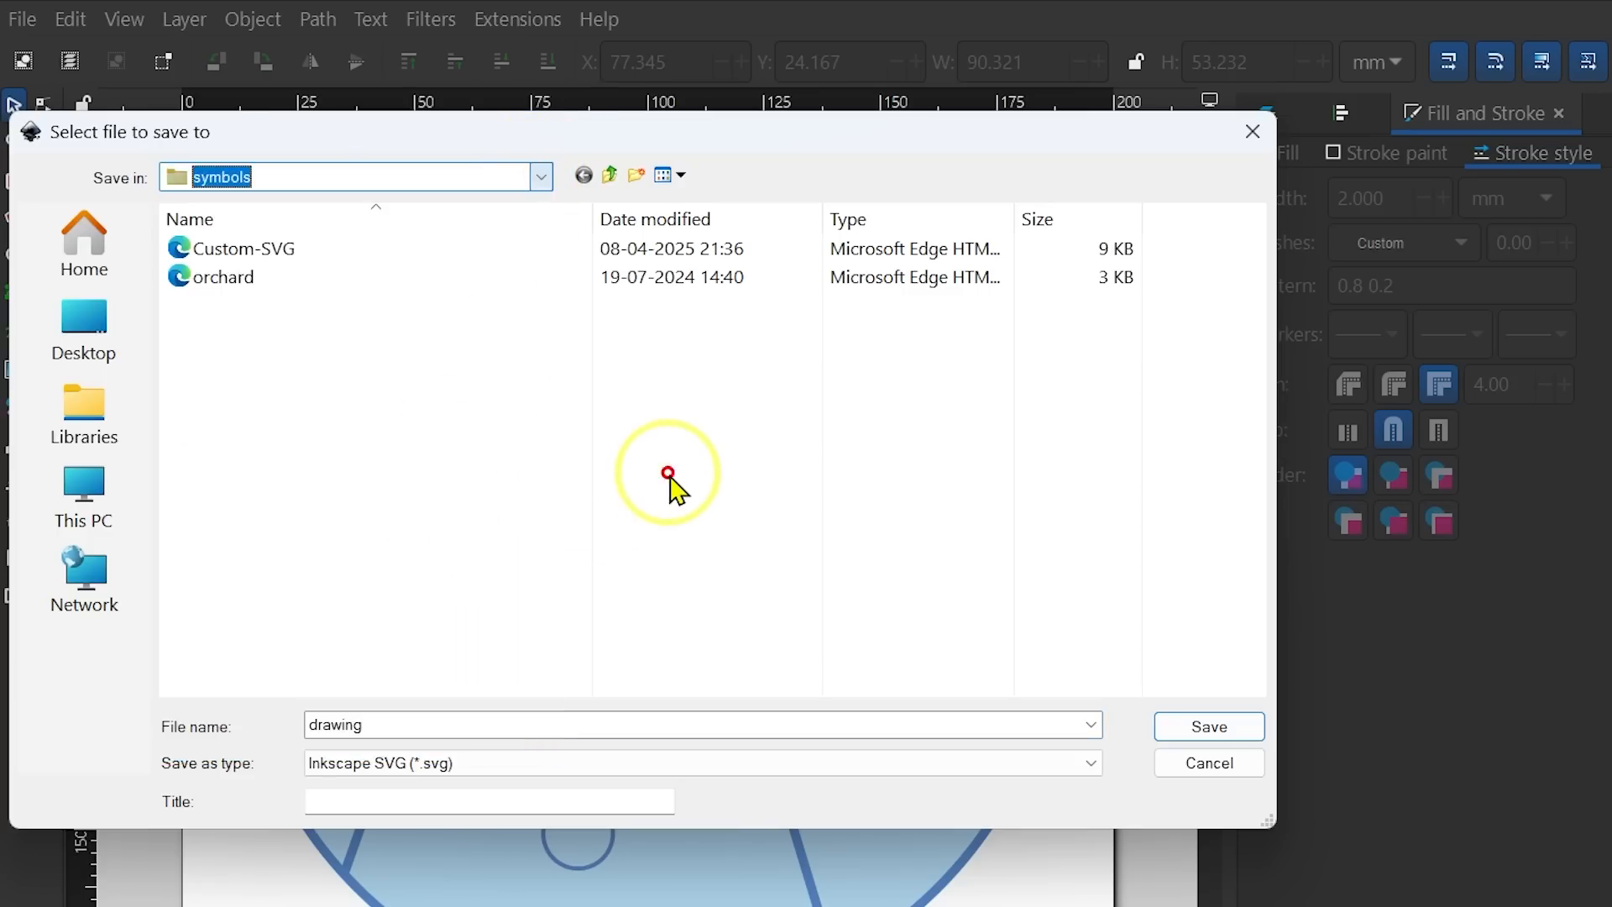
Step: Choose Custom-SVG as the file name and Plain SVG (*.svg) as the file type, and cancel the save
click(288, 262)
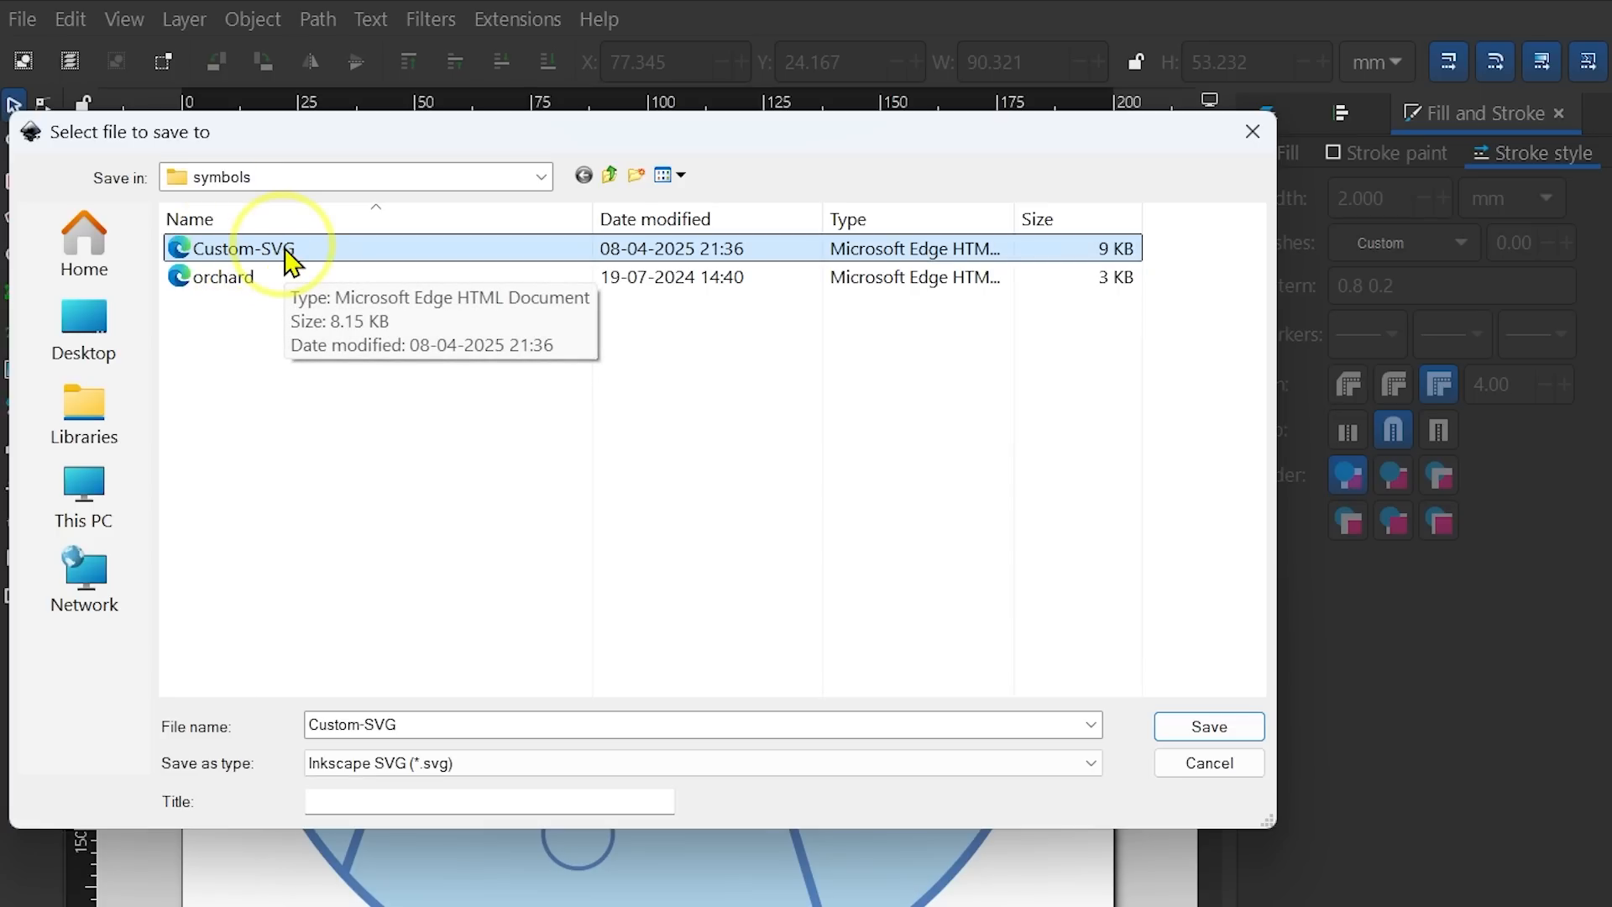
click(368, 765)
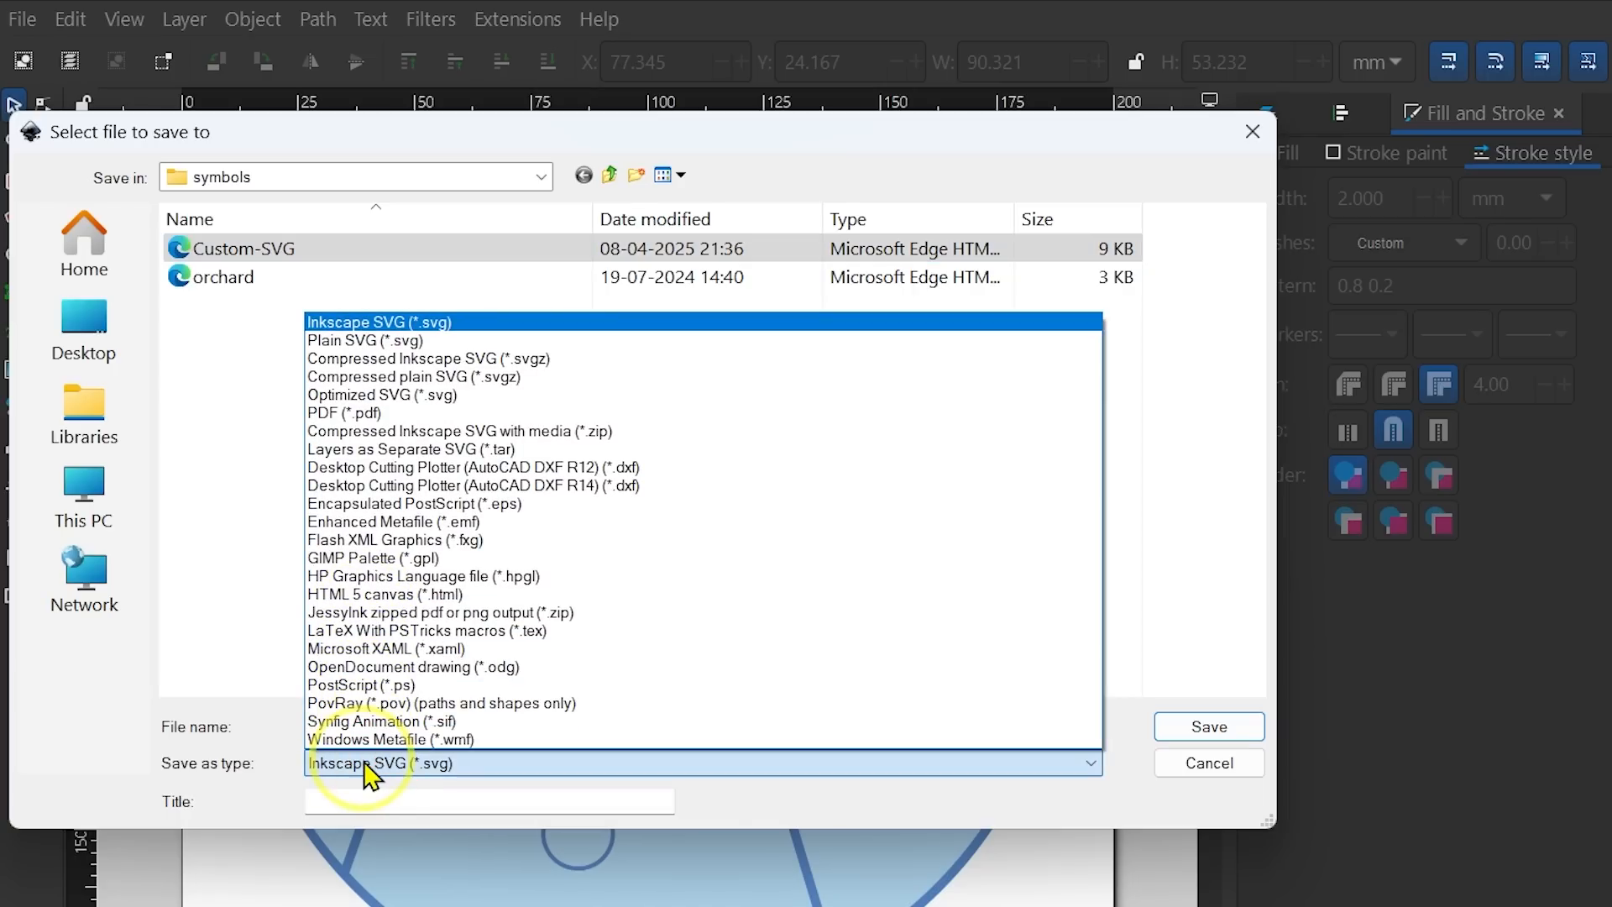
click(369, 340)
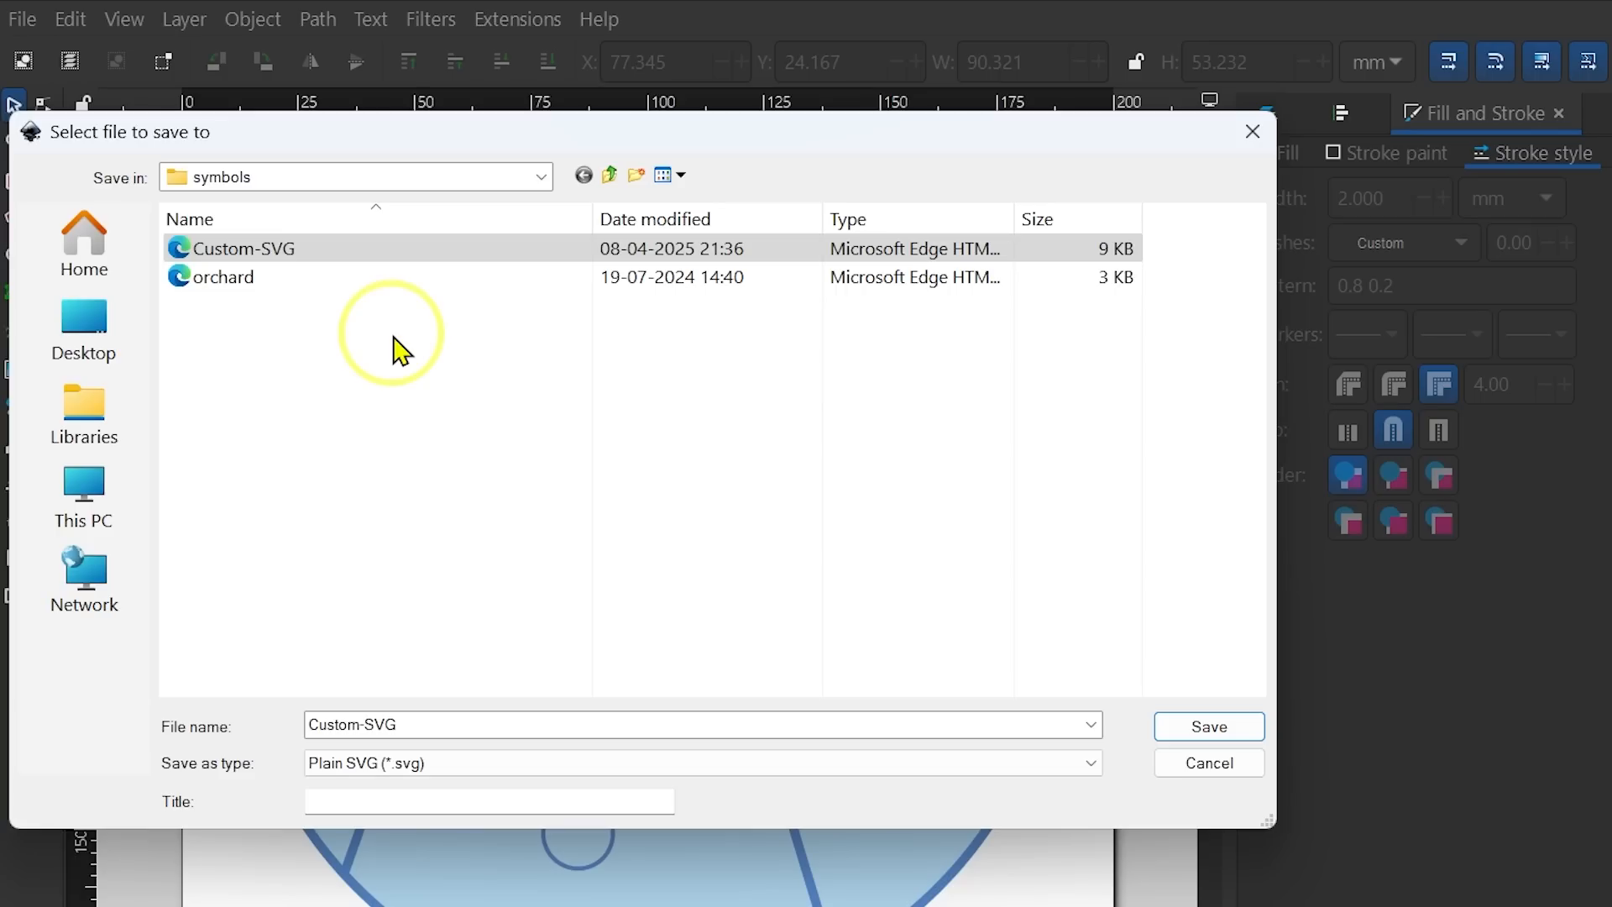
click(1240, 769)
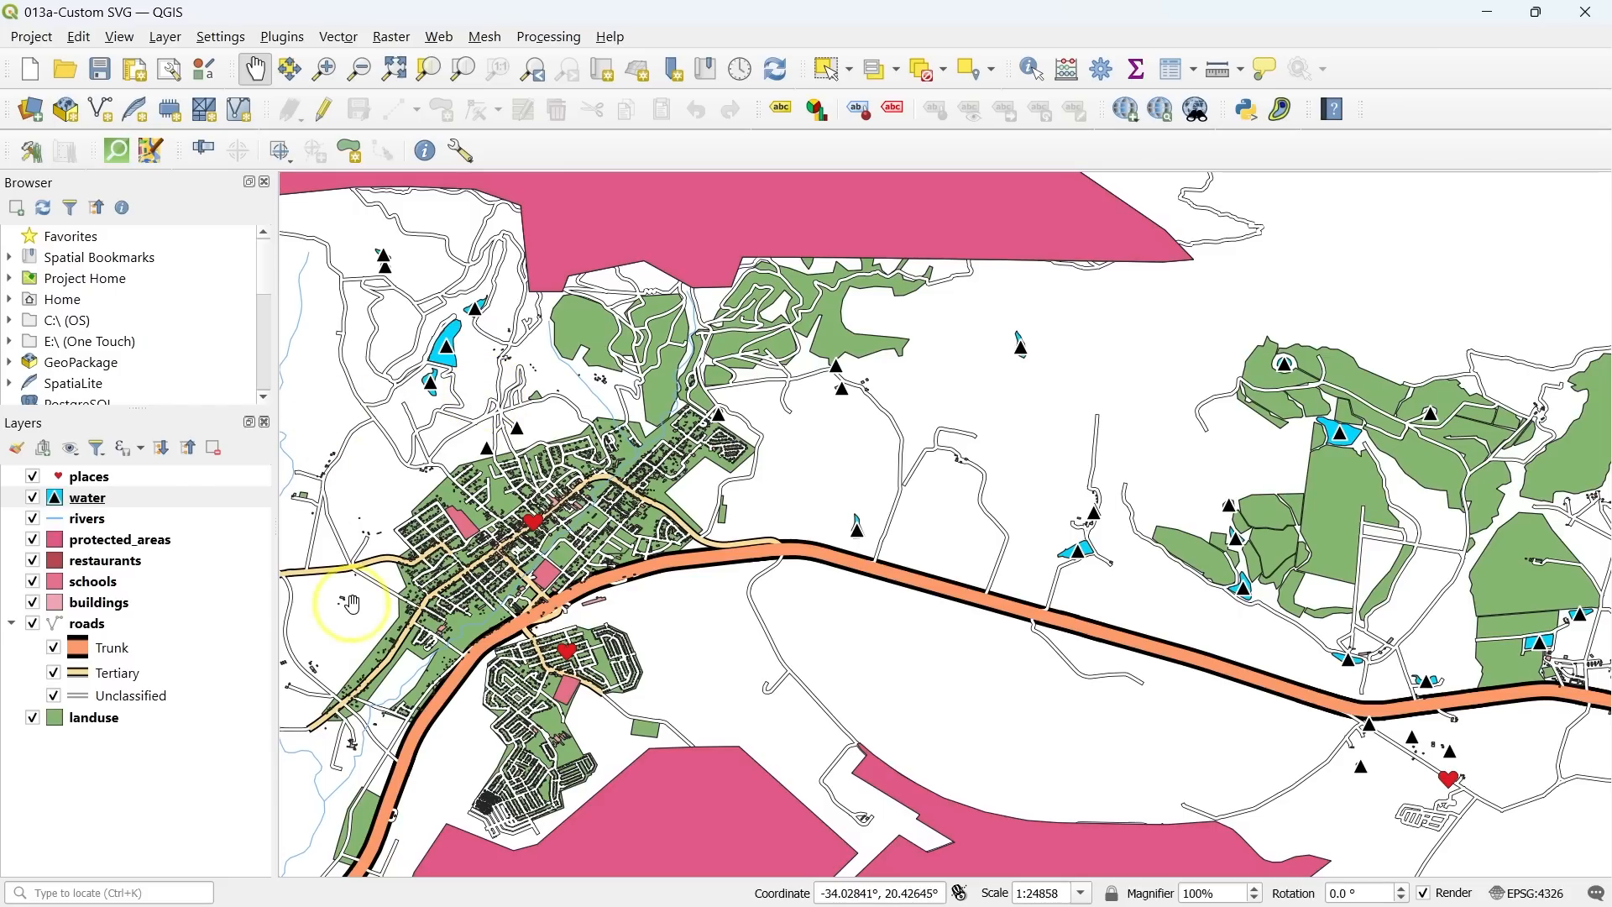
Step: Switch to the 013a-Custom SVG project in QGIS and open the landuse layer's symbology properties
scroll(359, 613, up, 1)
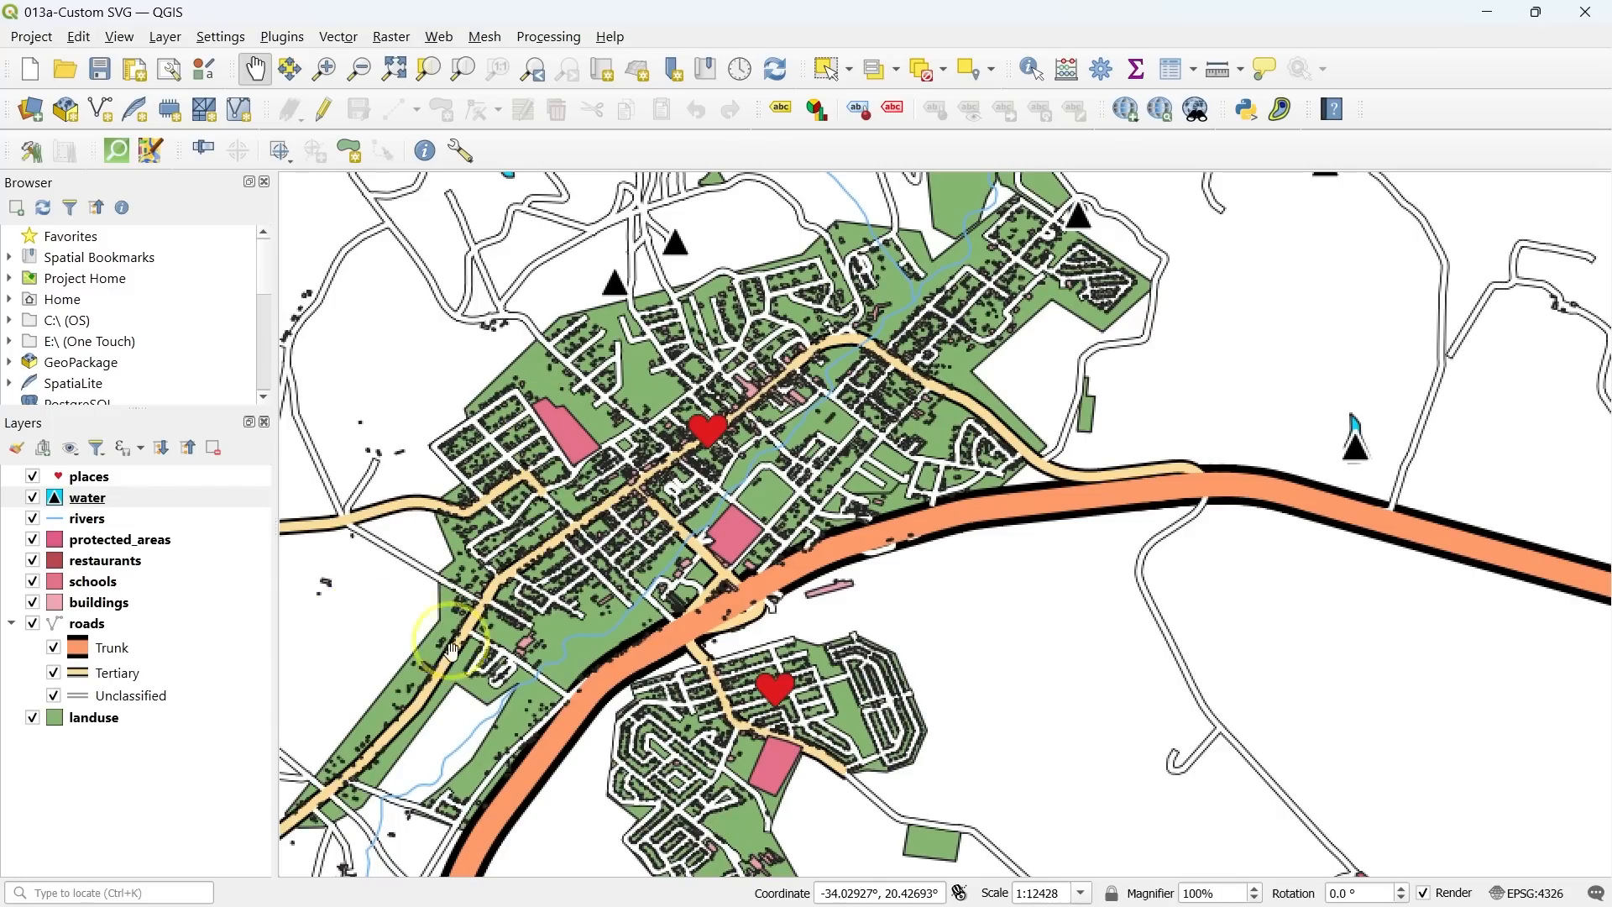
scroll(820, 578, down, 1)
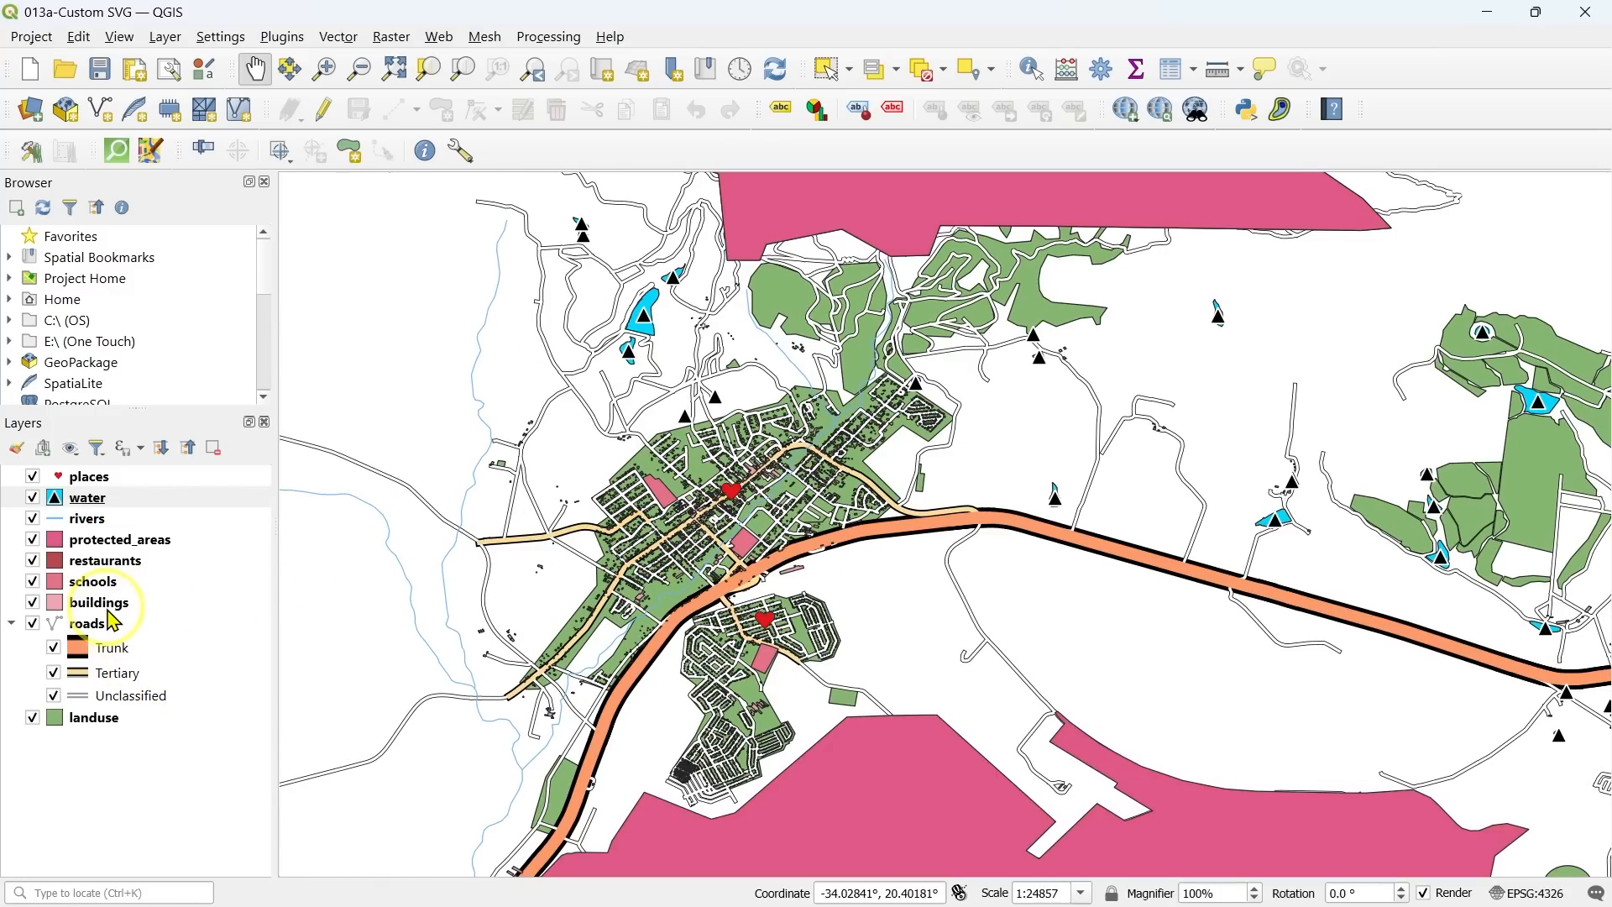
click(112, 717)
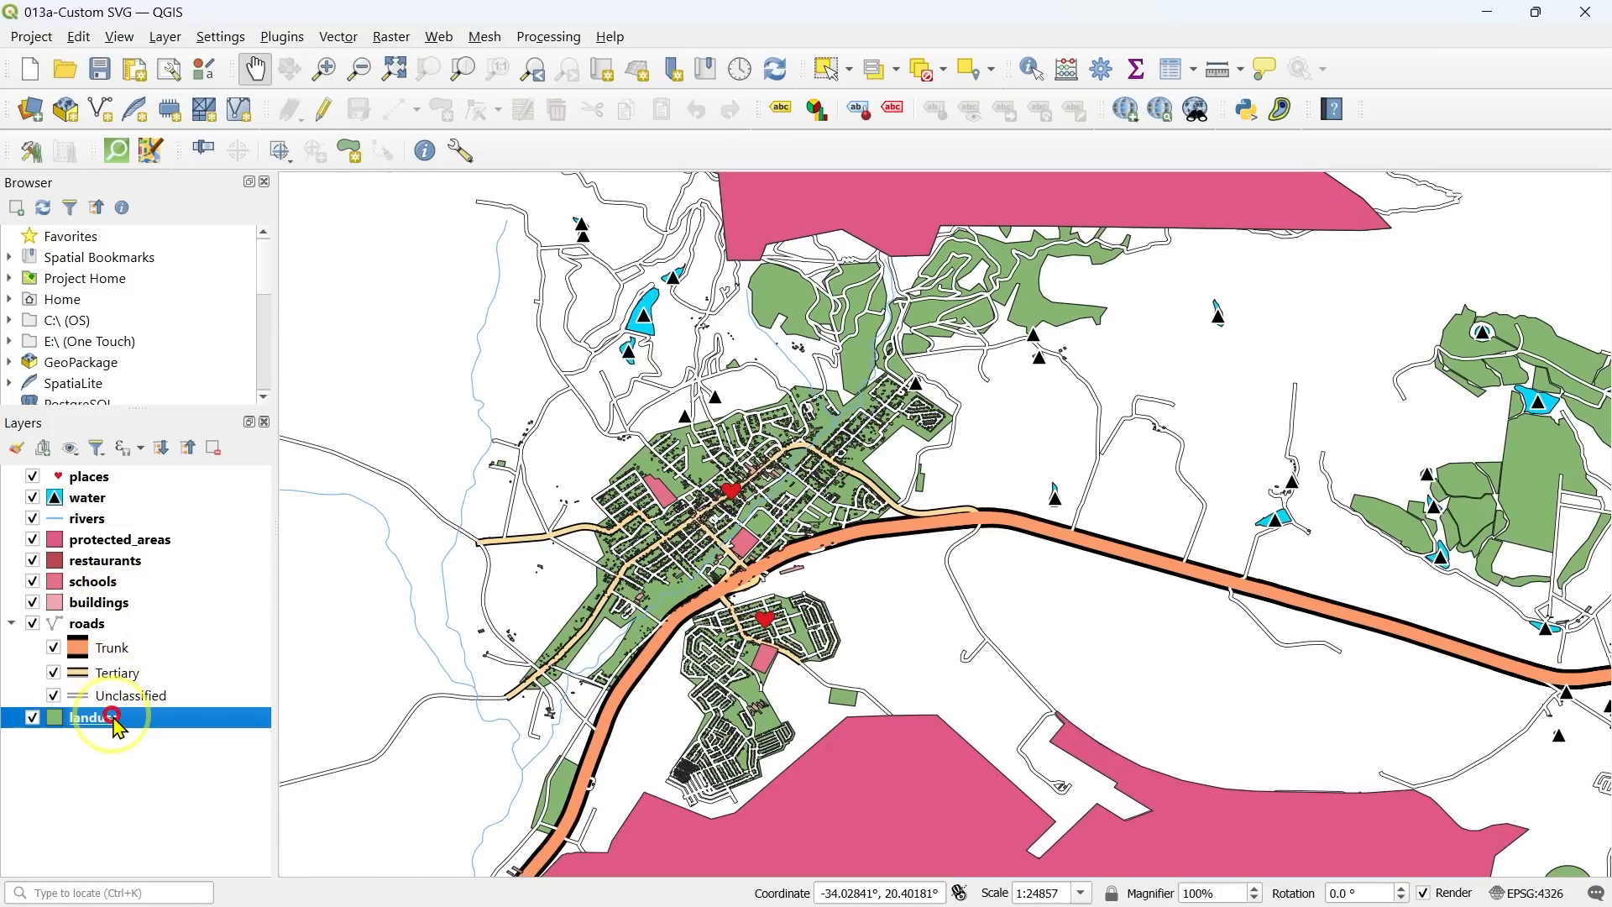
double_click(158, 727)
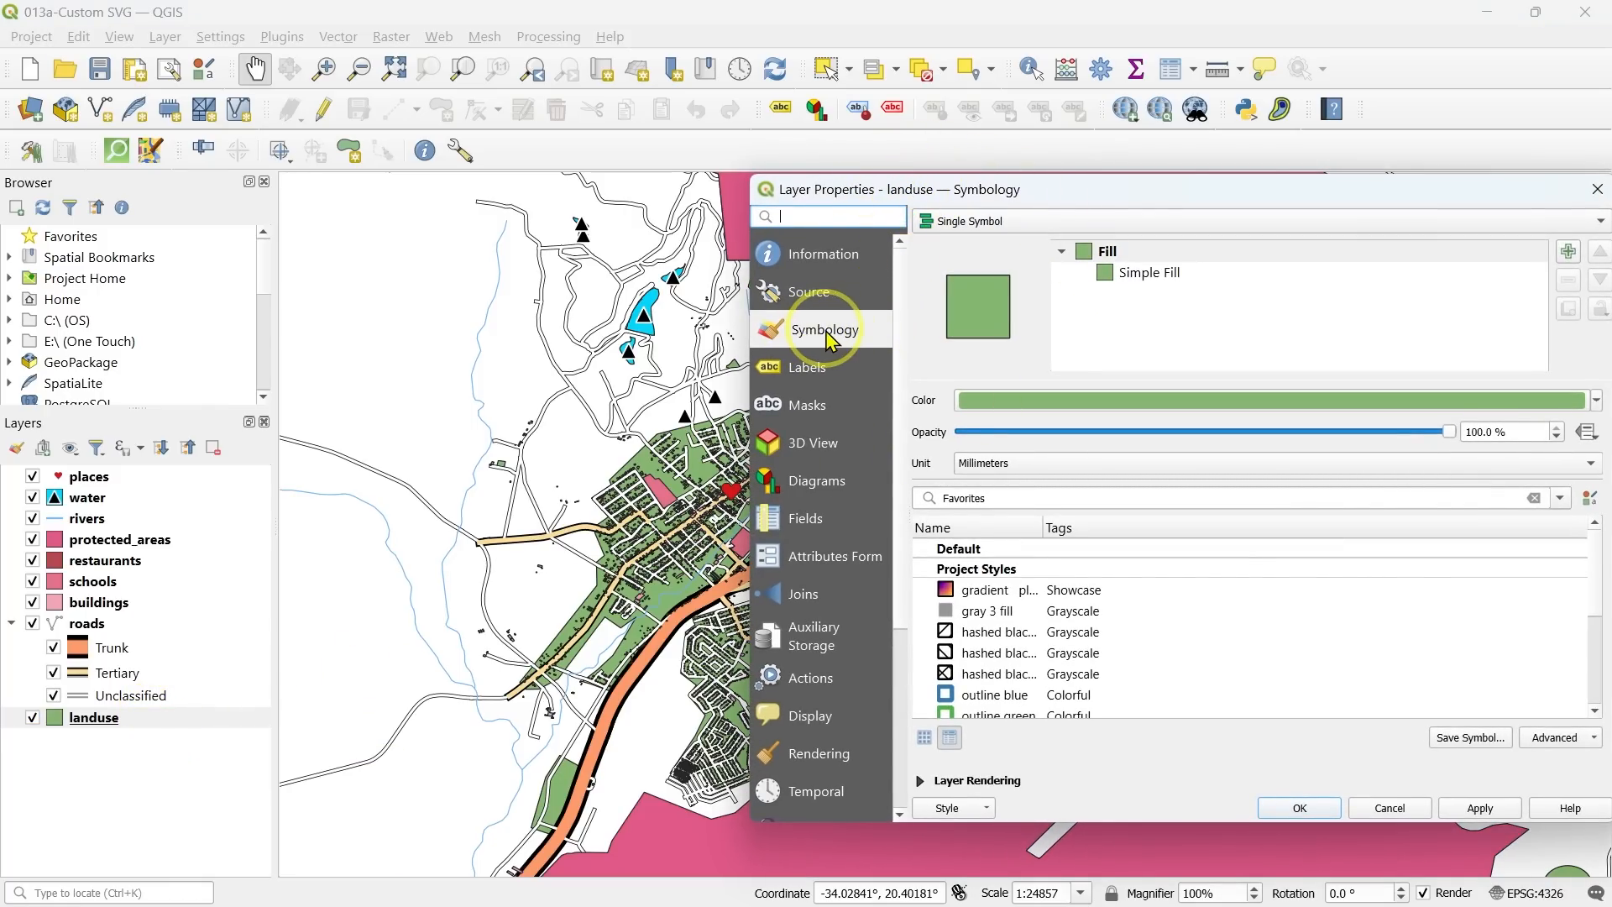
Step: Change the symbol layer type of the landuse layer's Simple Fill to SVG Fill
click(1115, 254)
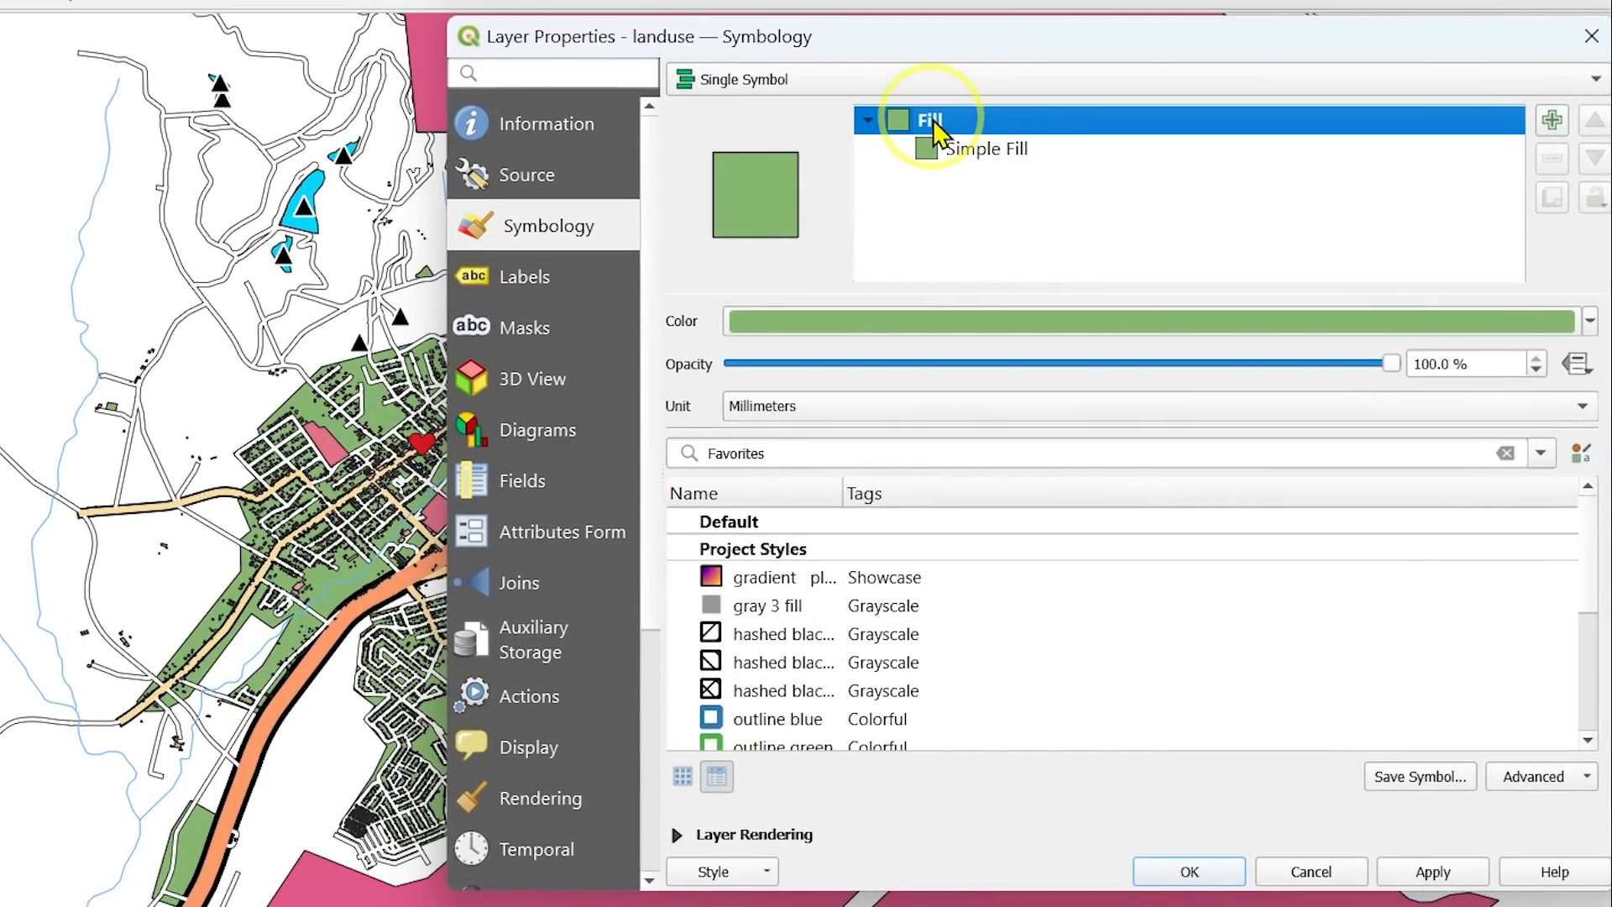
click(983, 167)
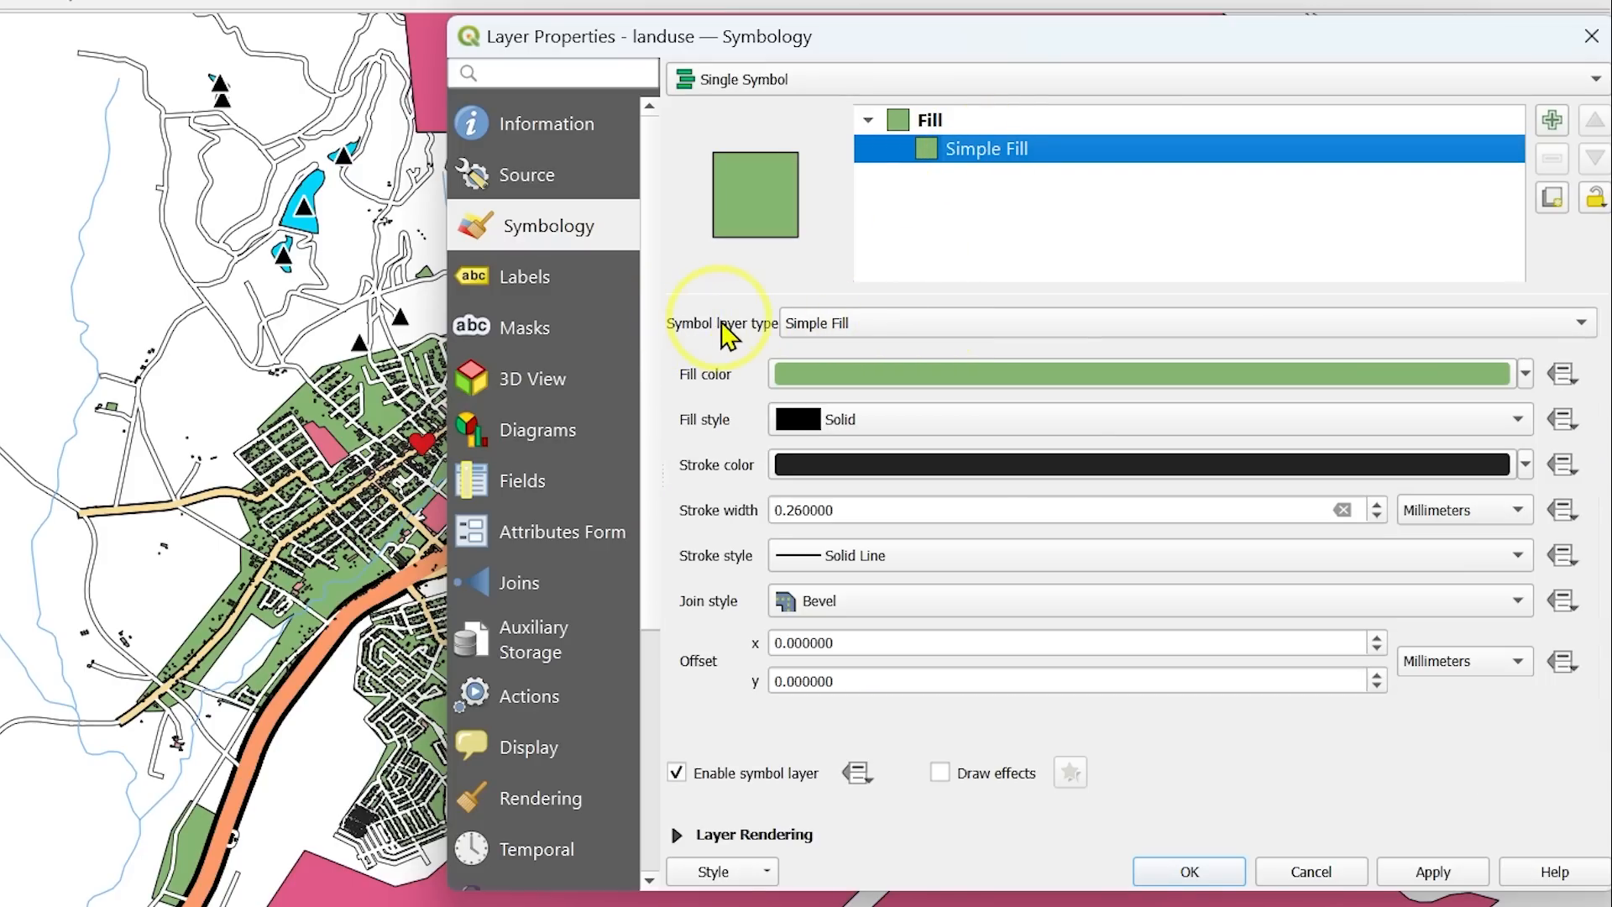
click(945, 331)
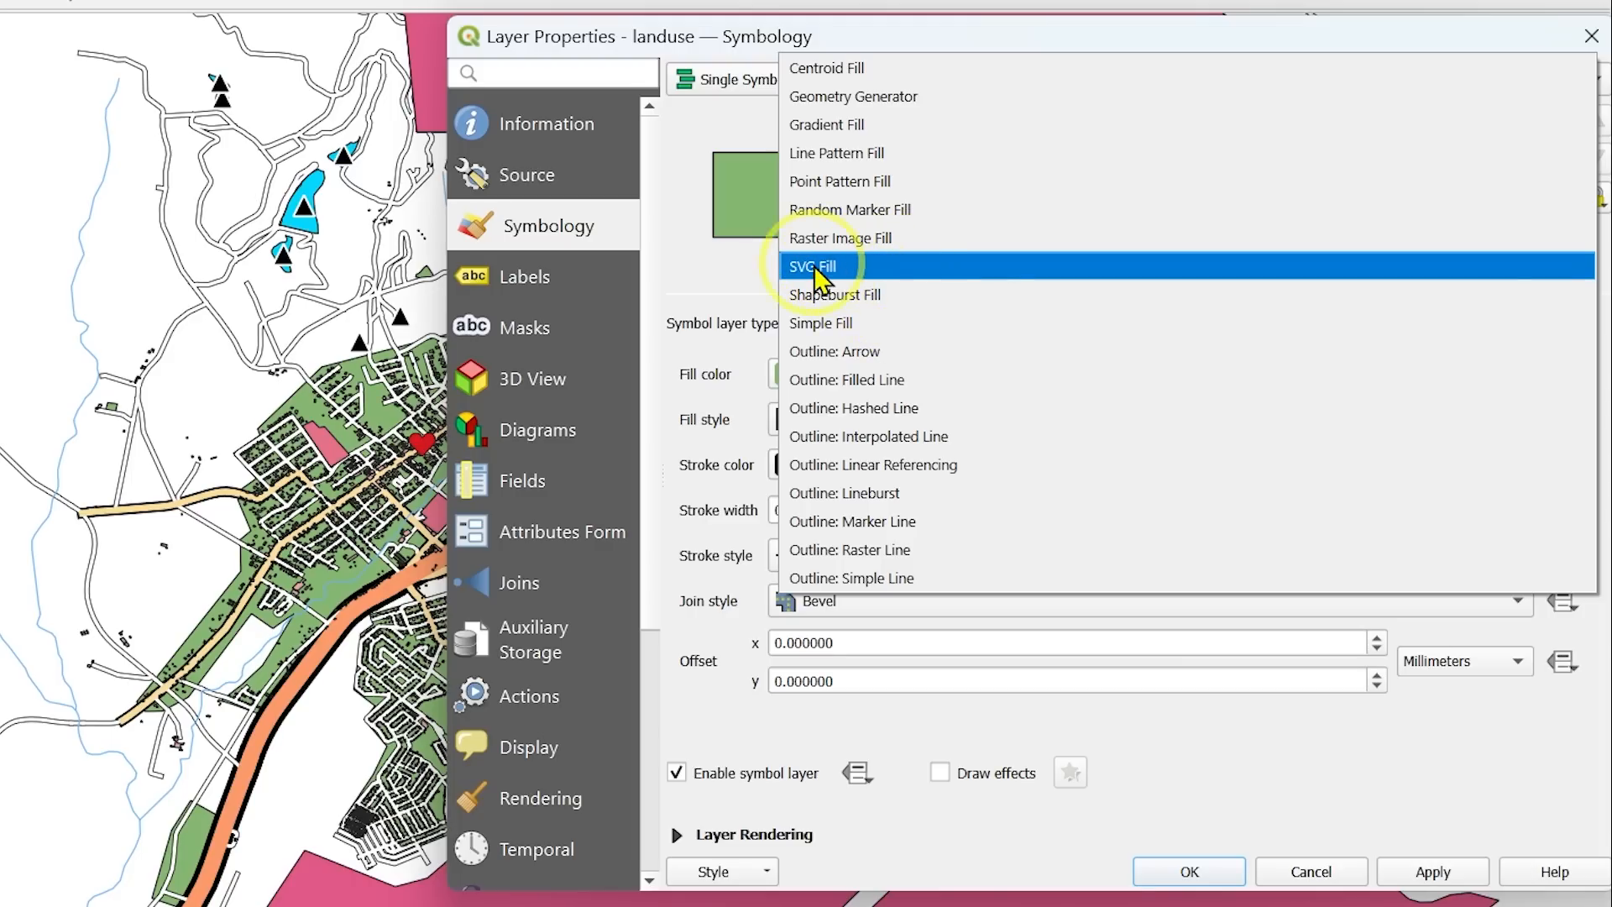
click(871, 267)
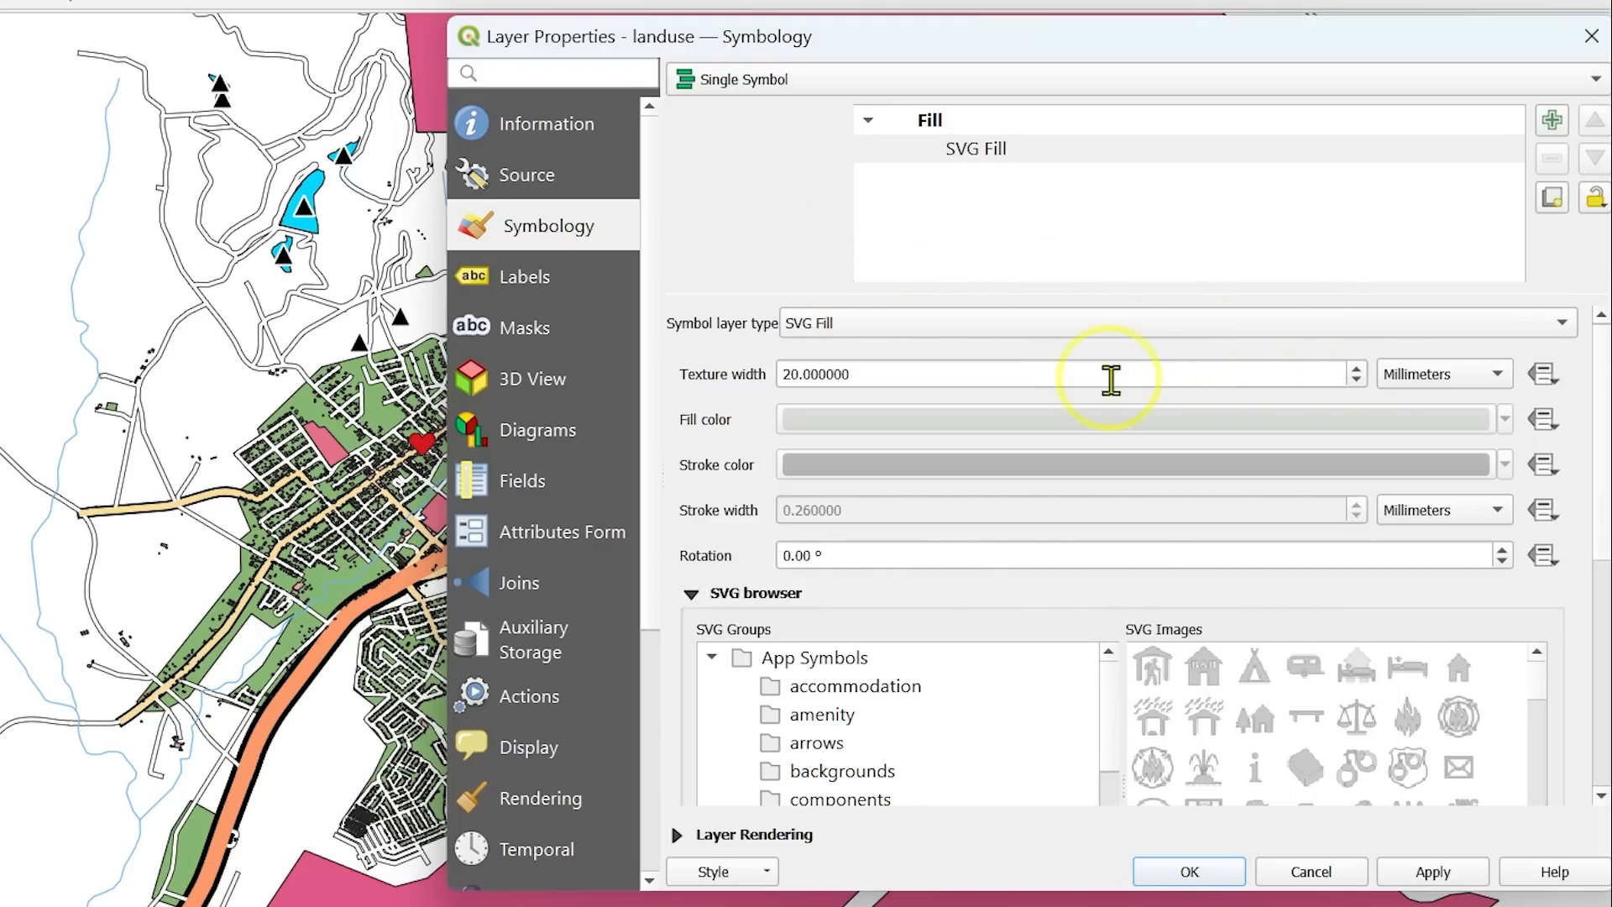
click(712, 658)
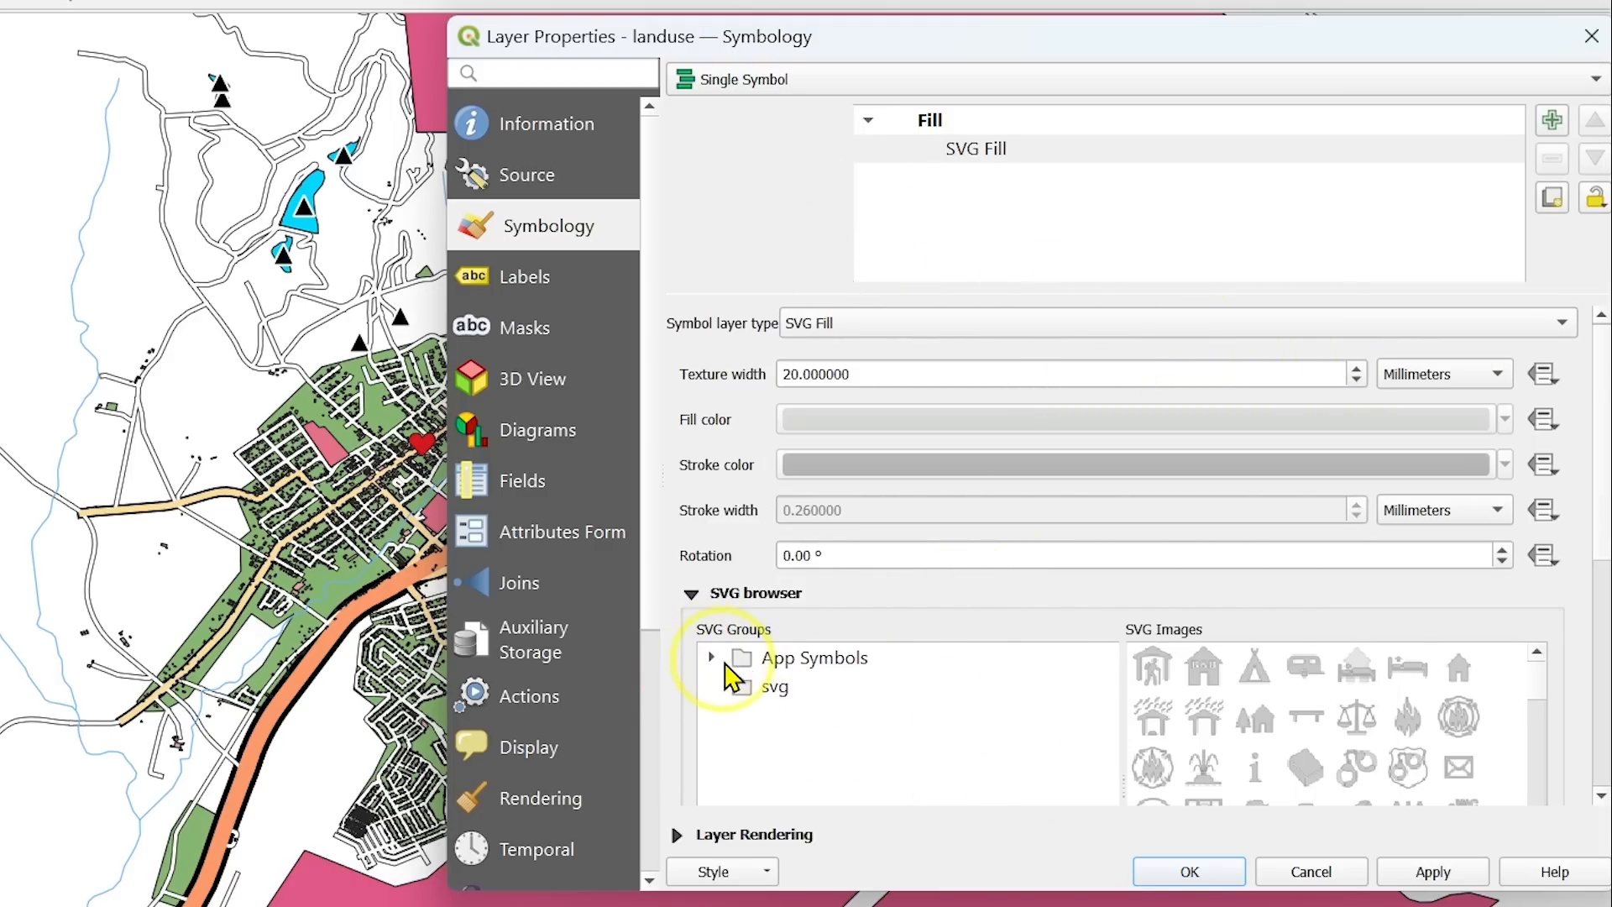
click(691, 595)
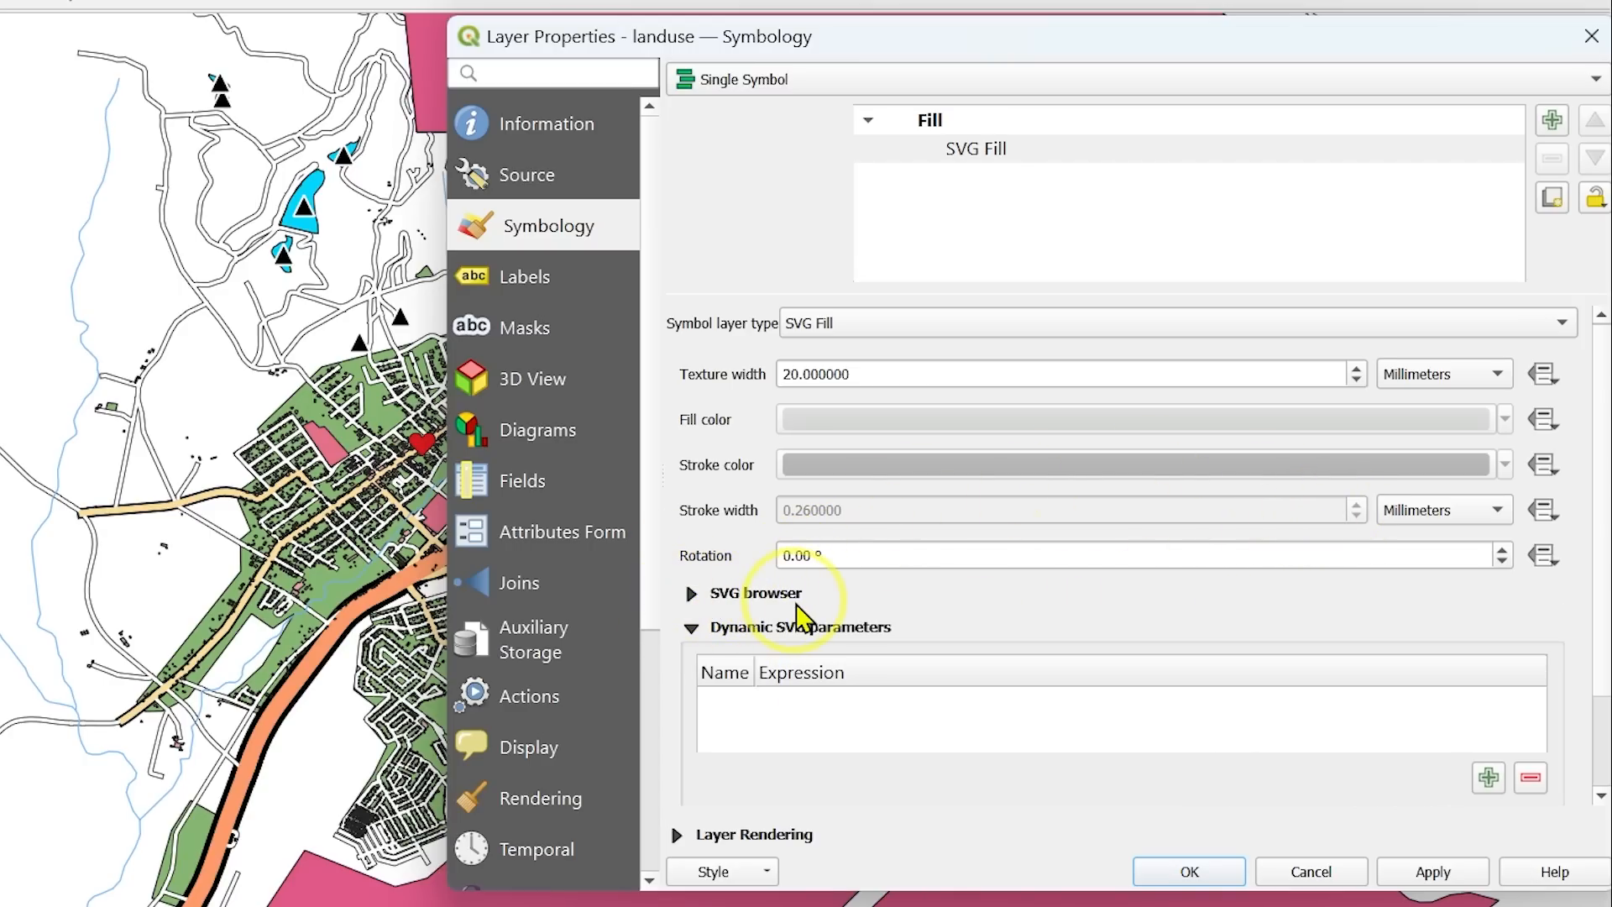
click(691, 594)
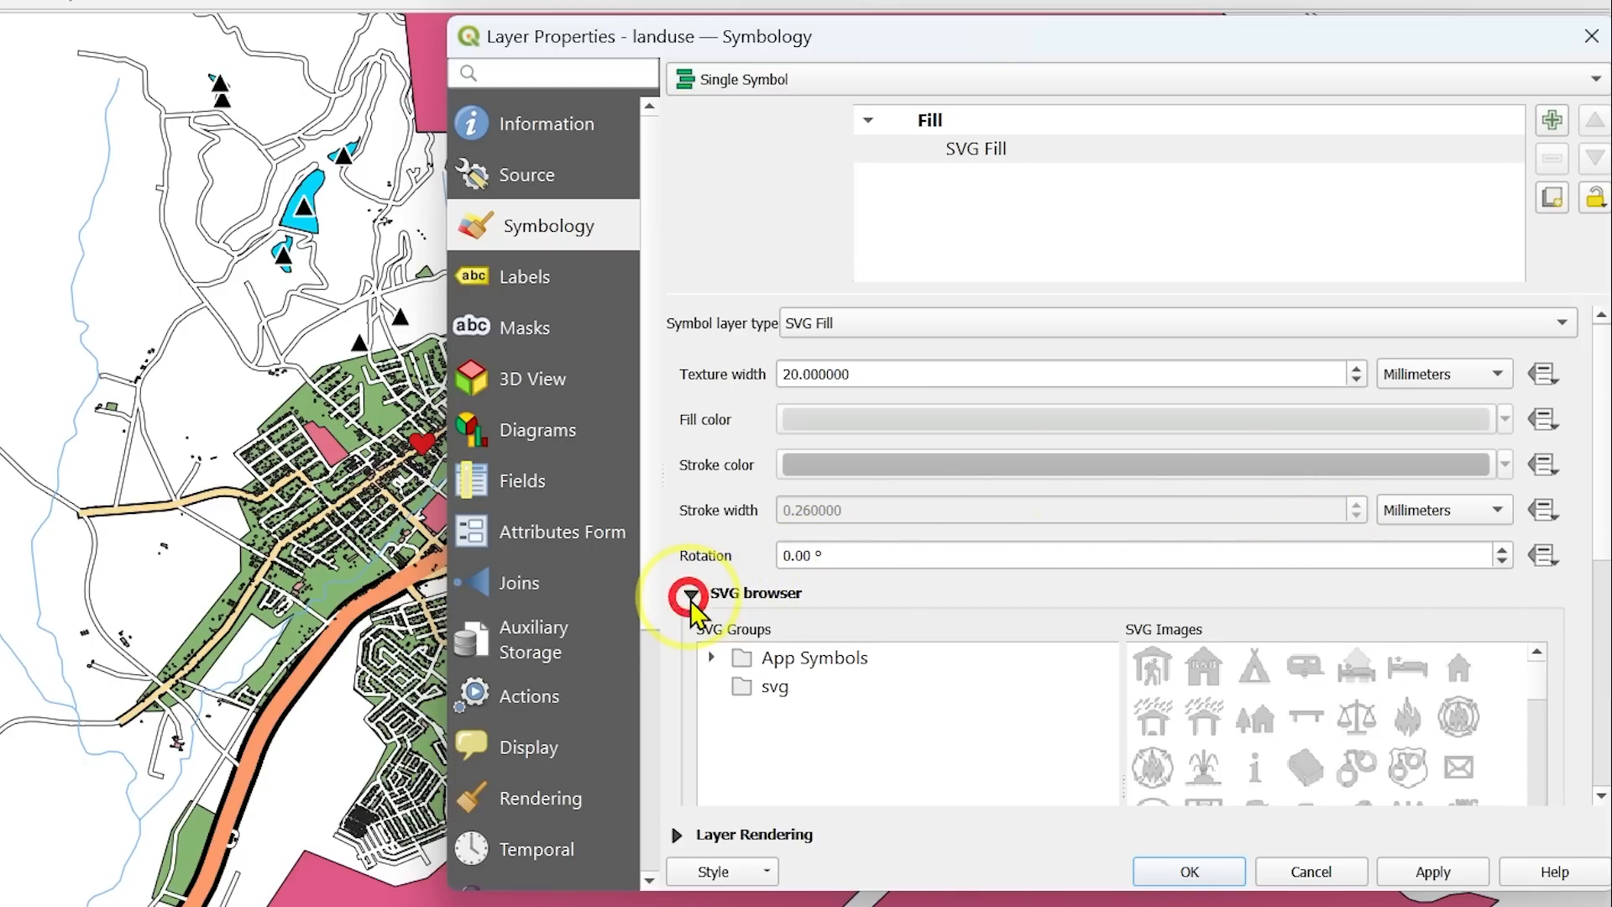
click(764, 664)
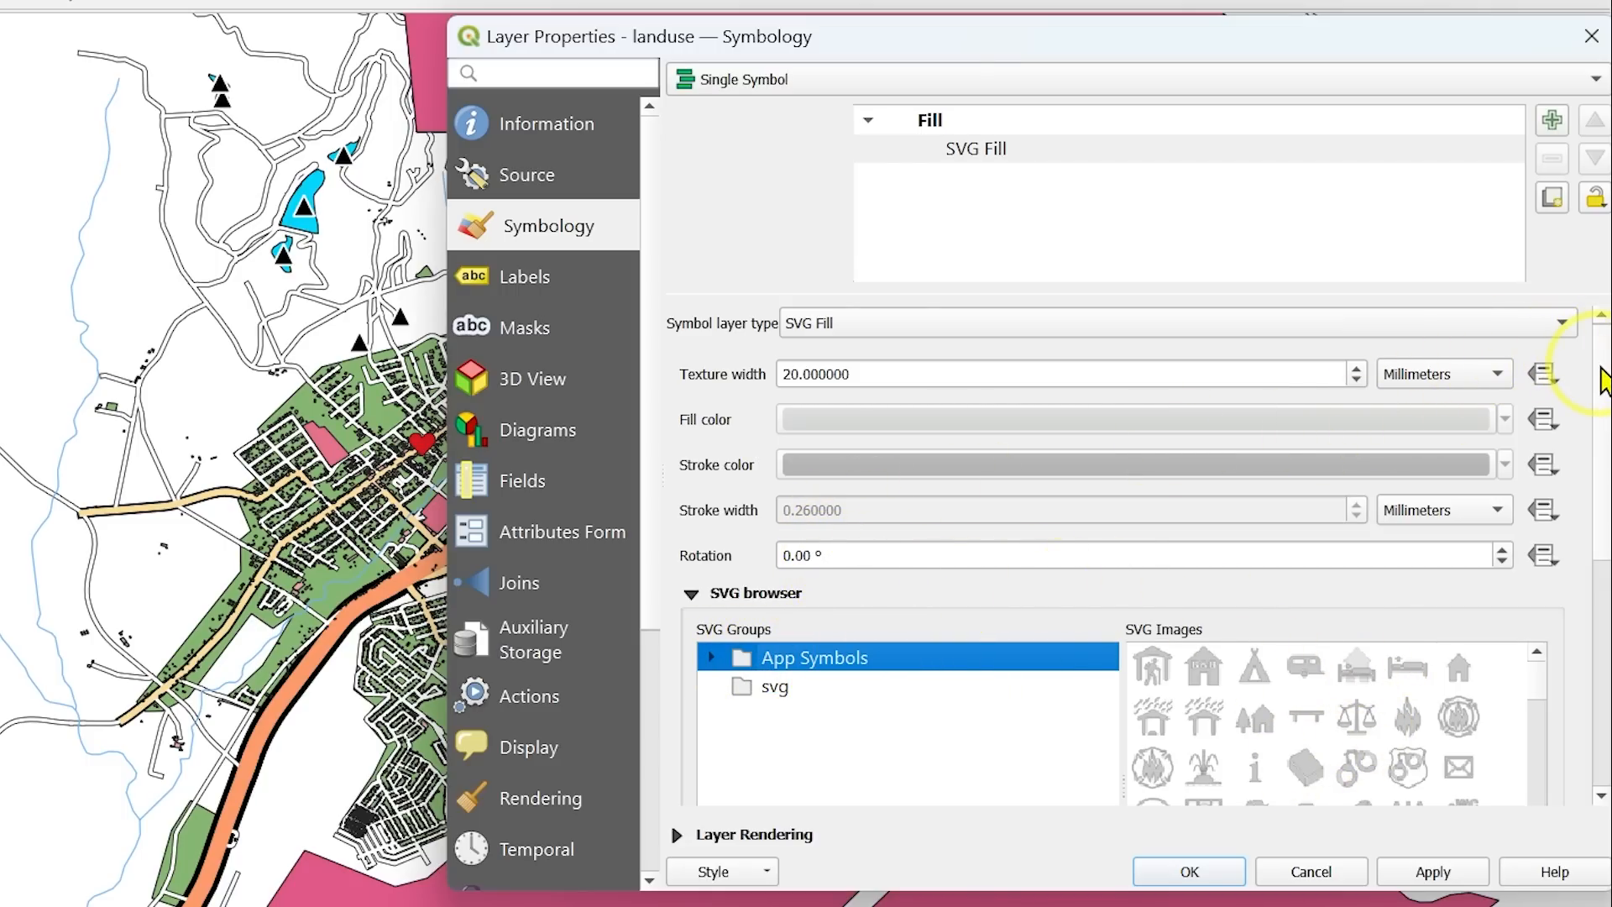
Step: Load the Custom-SVG file from the exercise_data symbols folder as the image for the SVG fill
drag(1604, 379, 1603, 573)
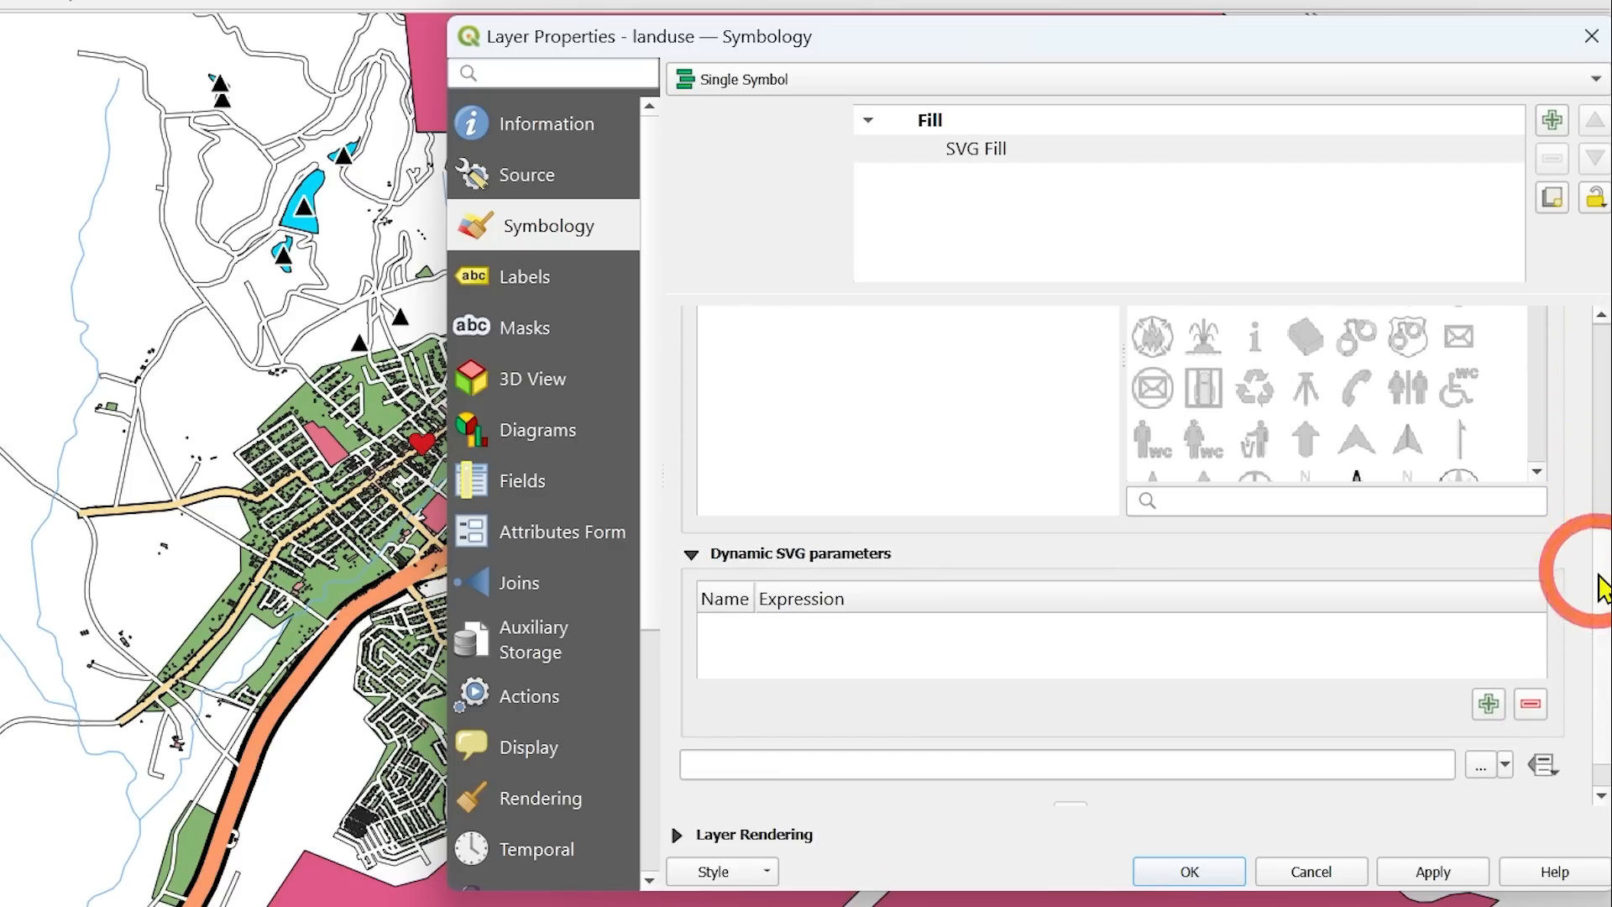
click(1474, 774)
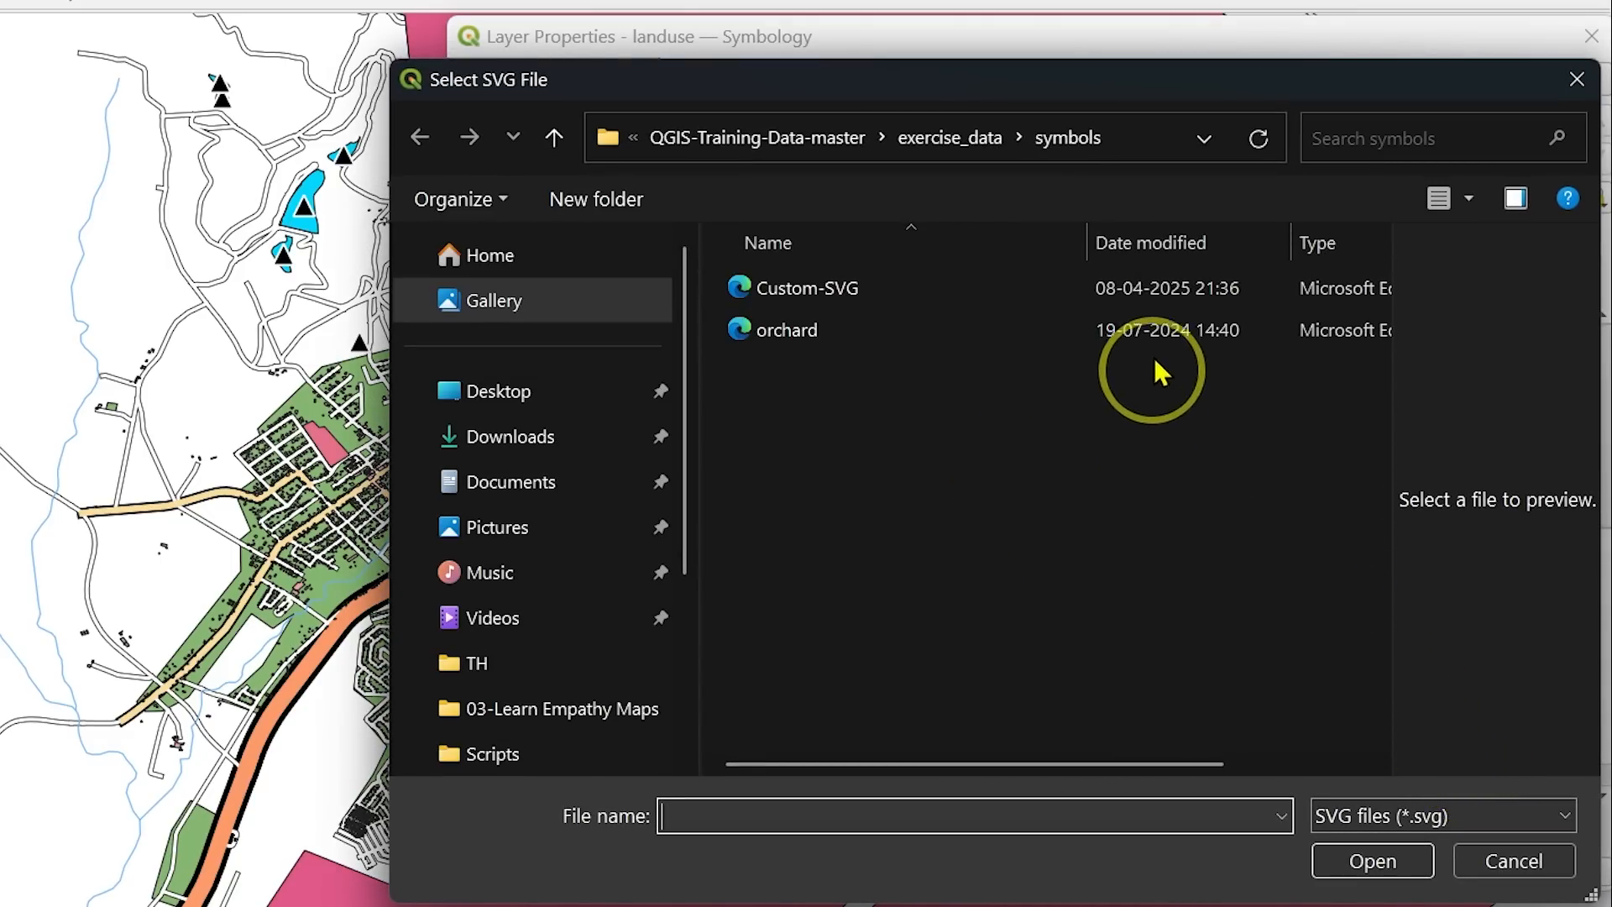
drag(961, 88, 705, 35)
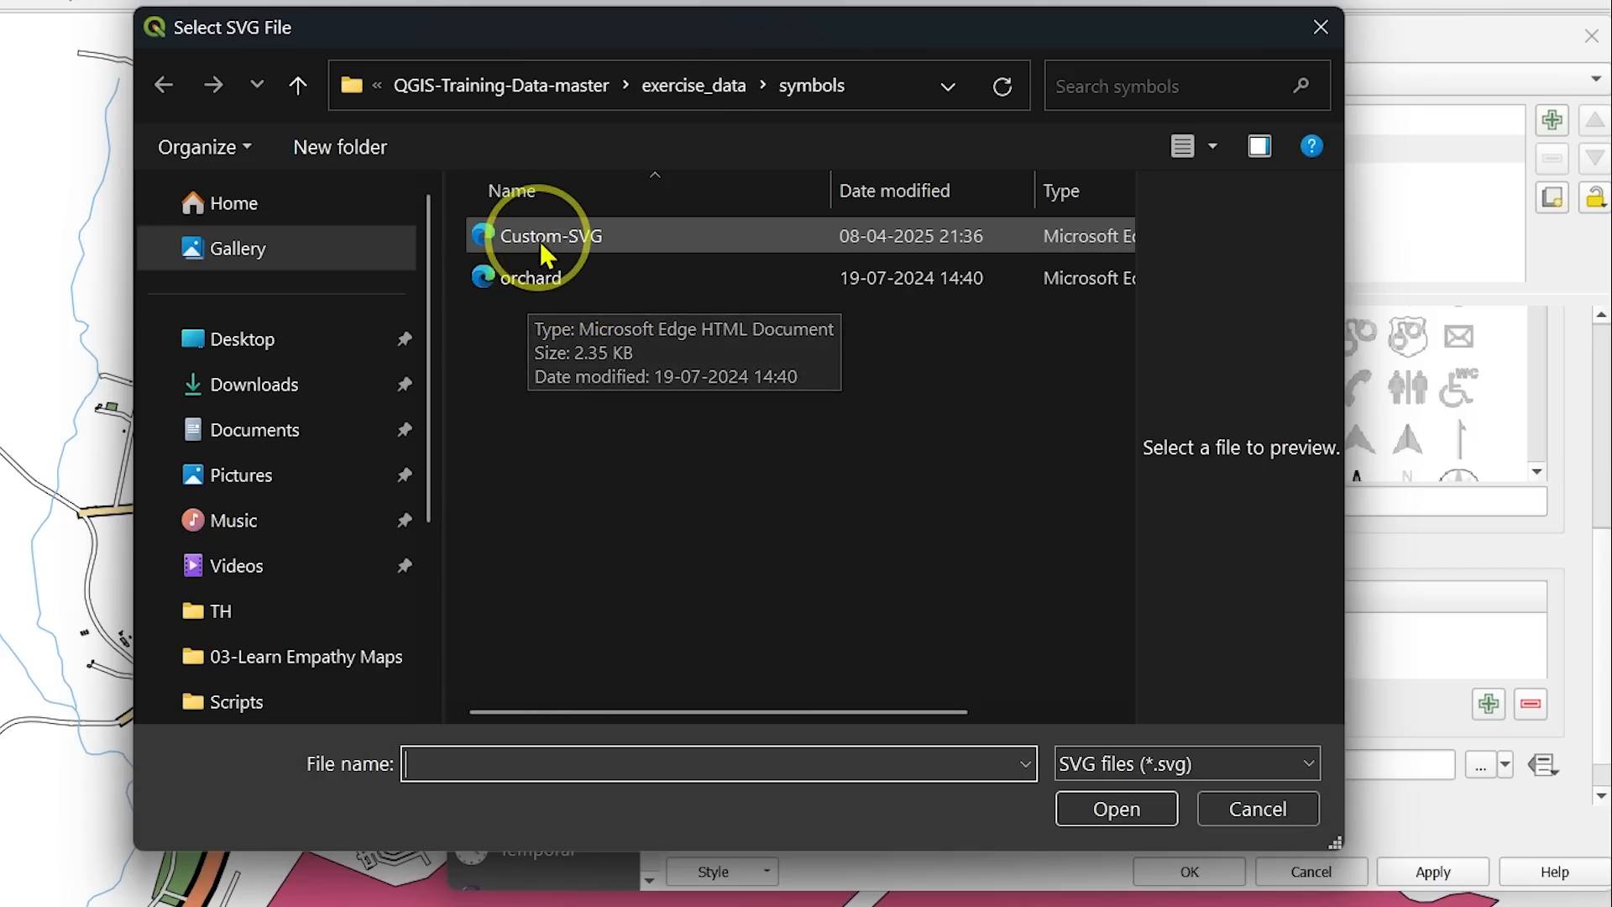
click(611, 248)
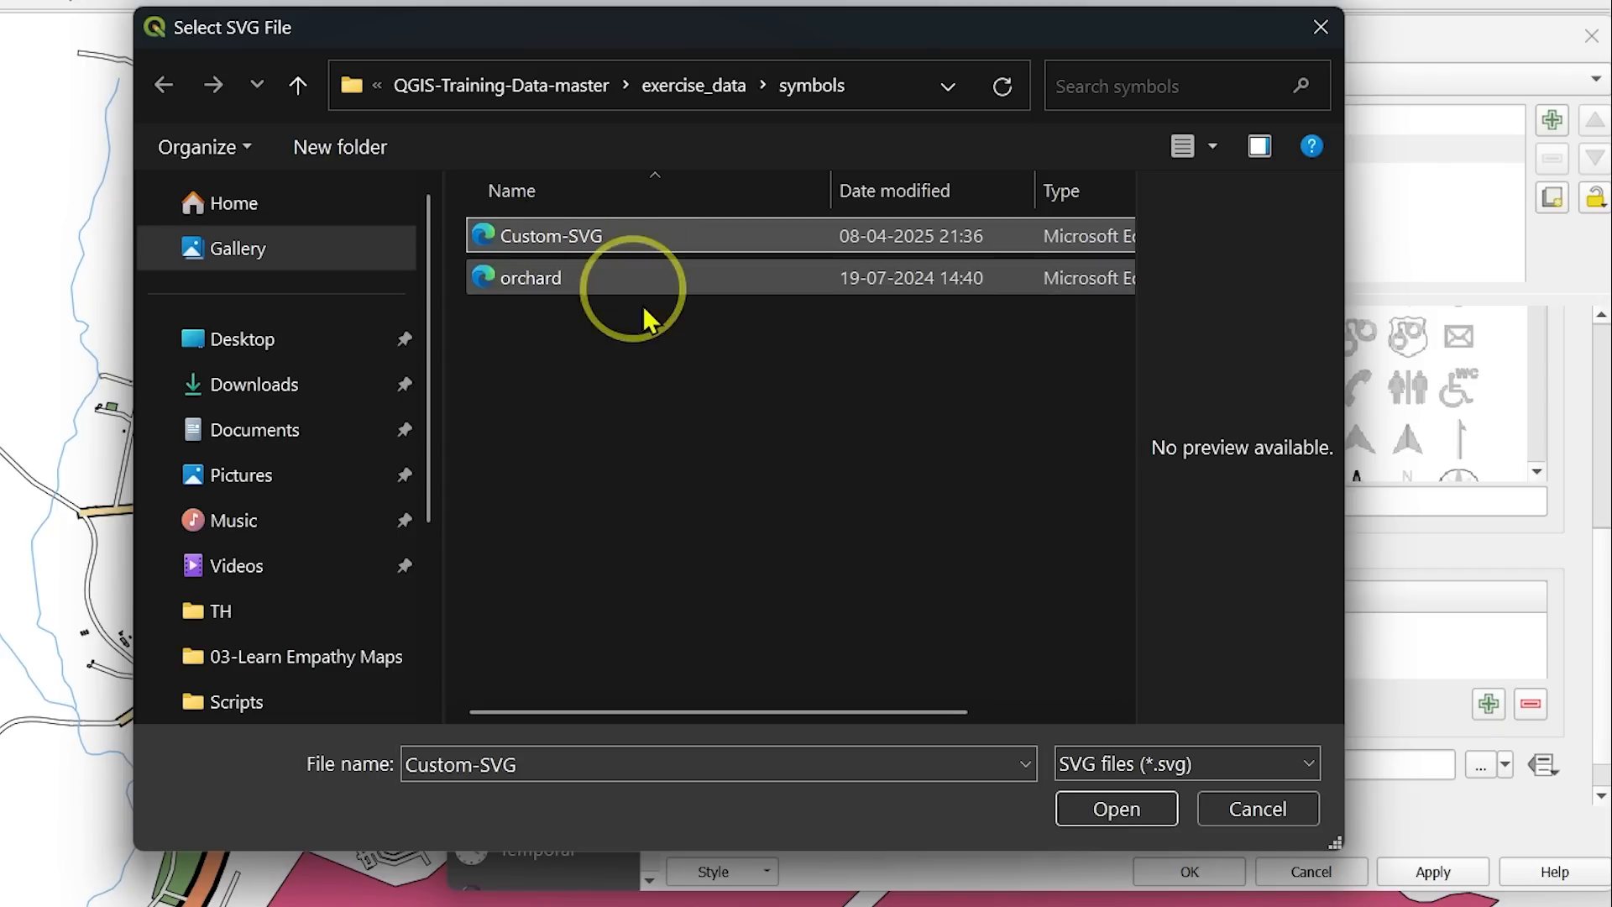
click(1109, 808)
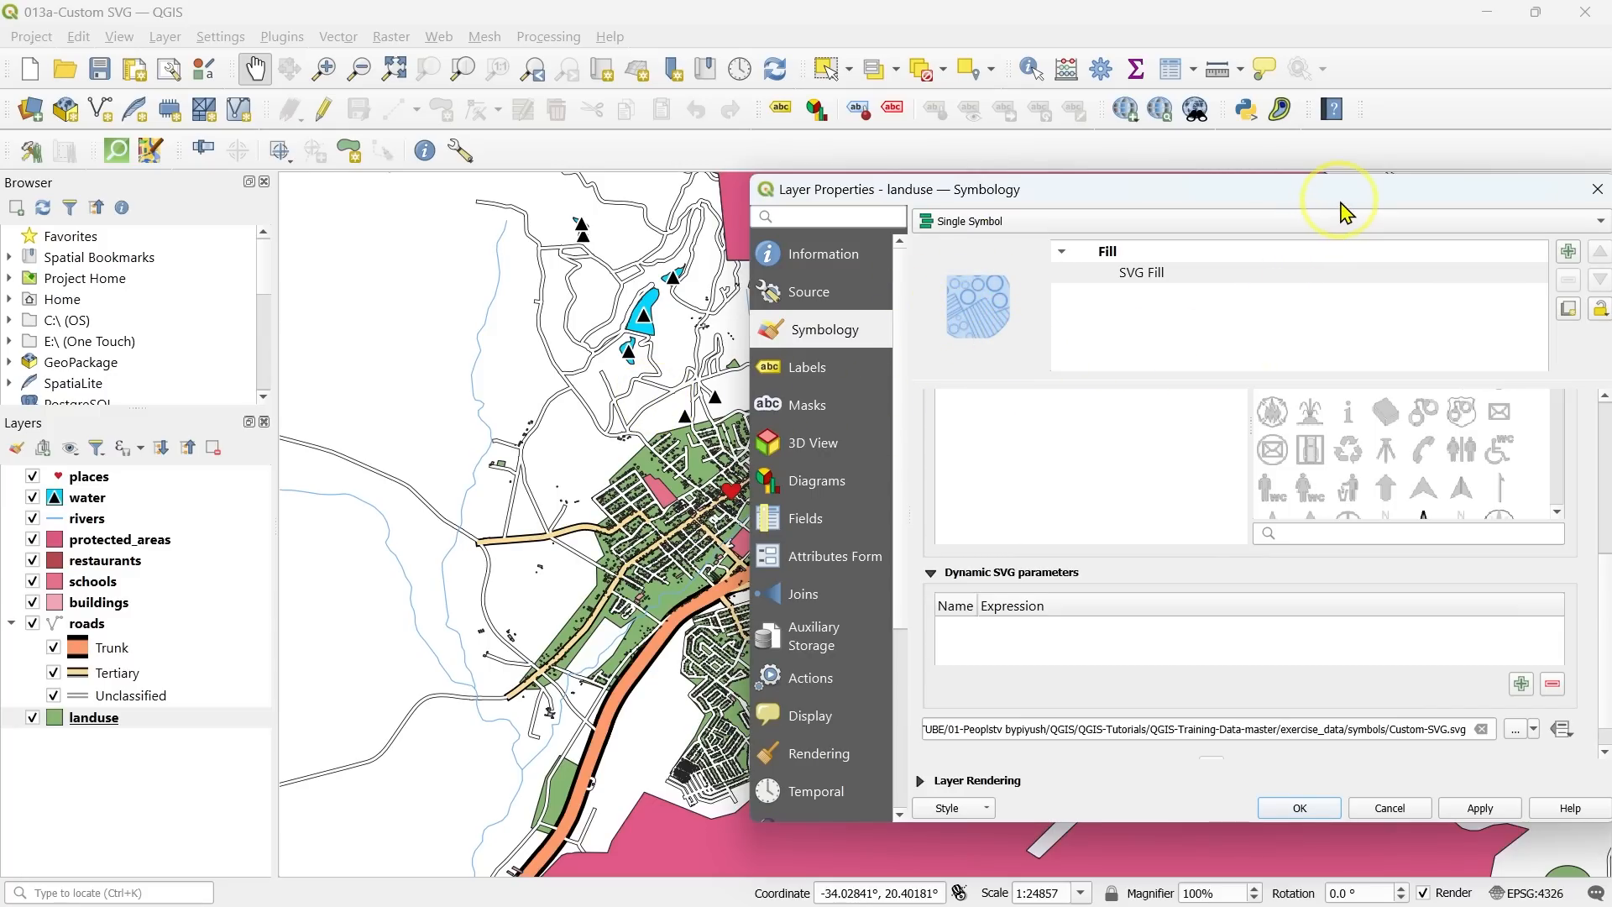
Step: Apply the custom SVG fill to the landuse layer and close the layer properties
drag(1341, 206, 1312, 206)
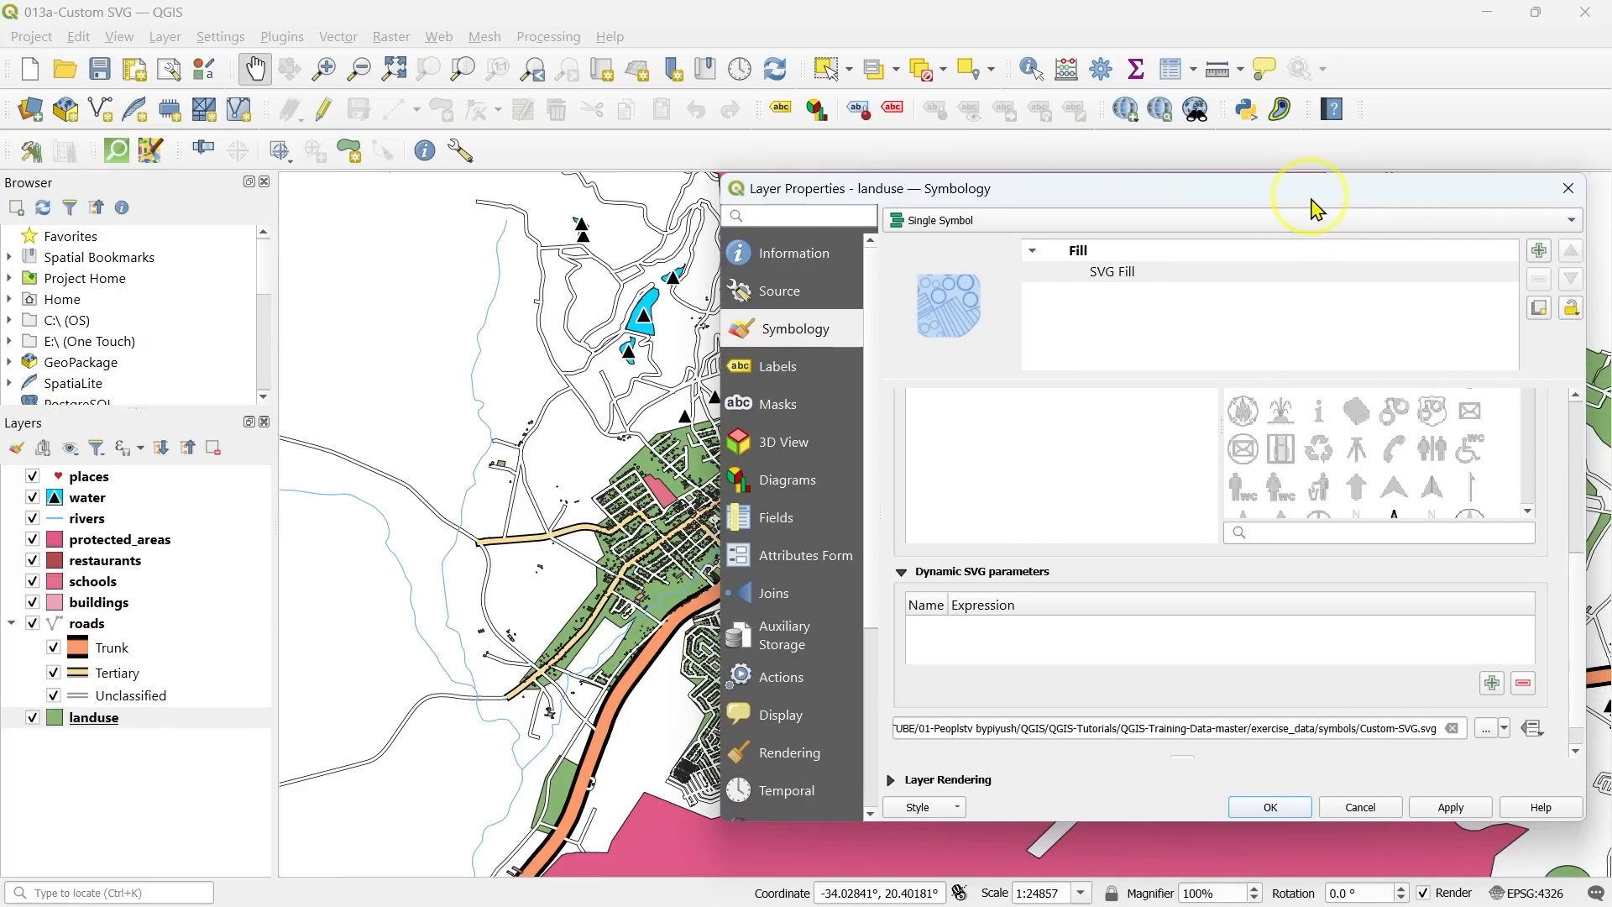
scroll(1259, 558, up, 5)
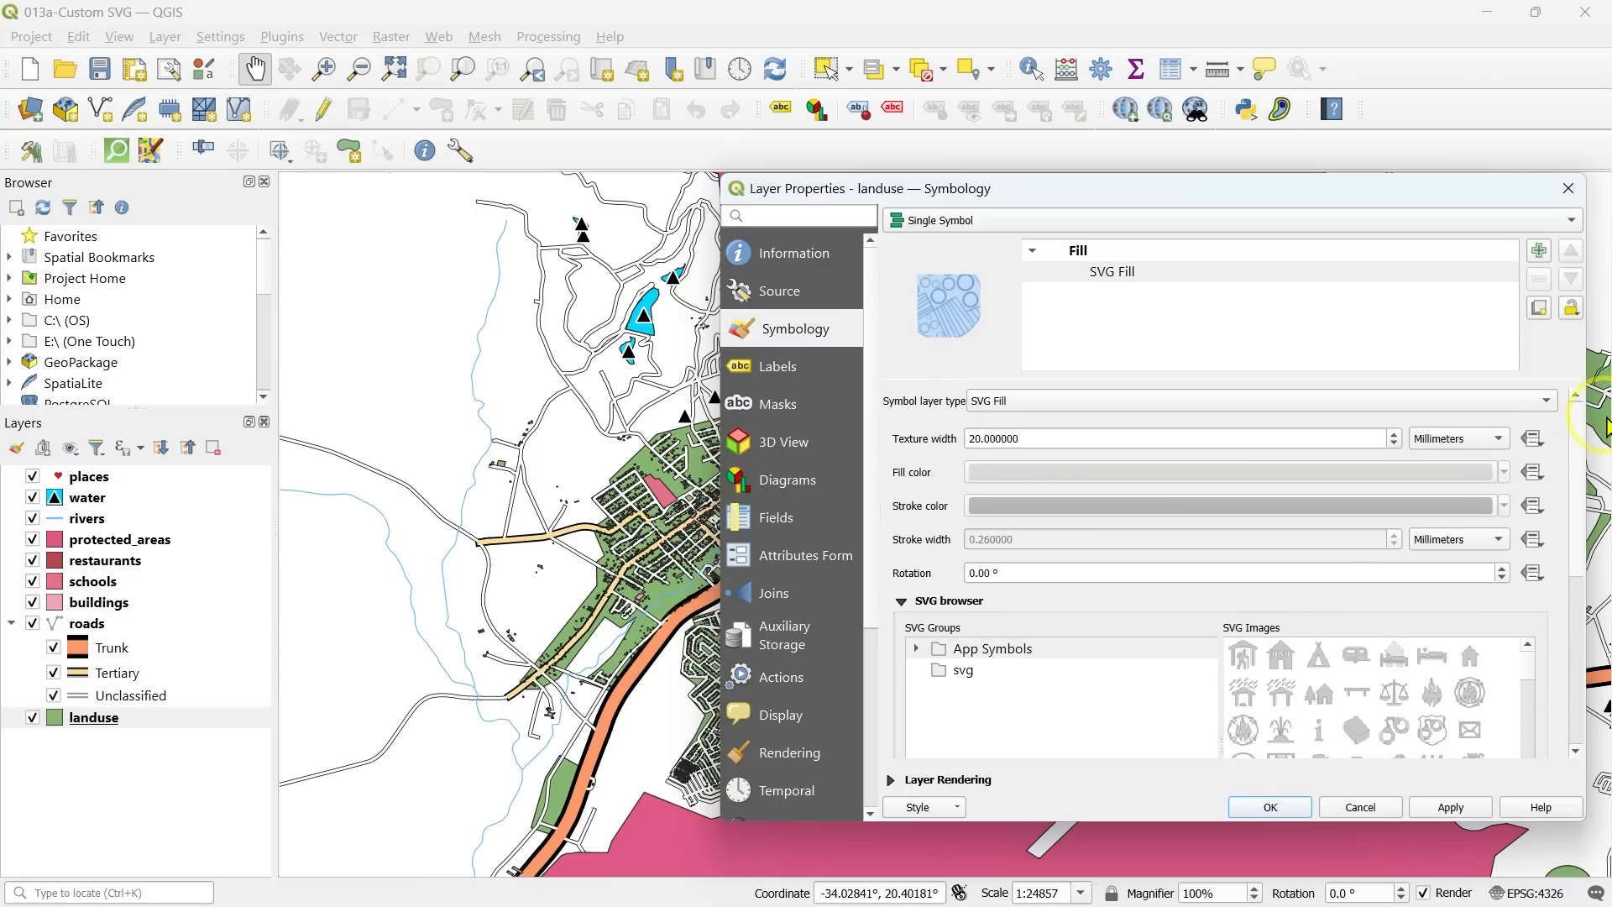
click(1464, 807)
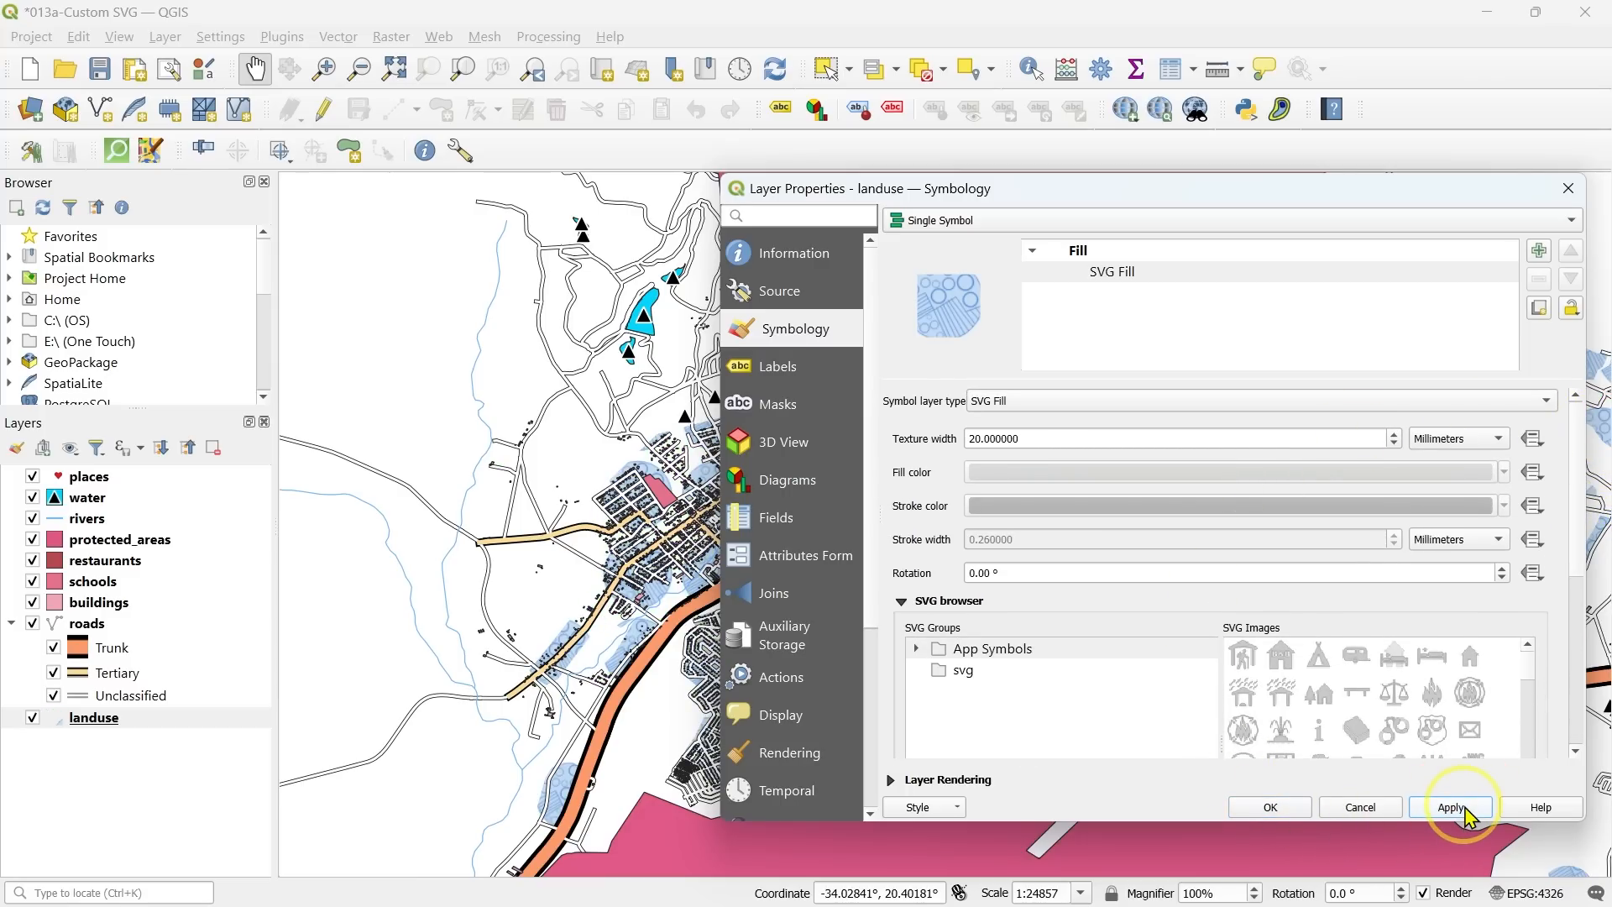
click(1267, 804)
scroll(857, 369, up, 2)
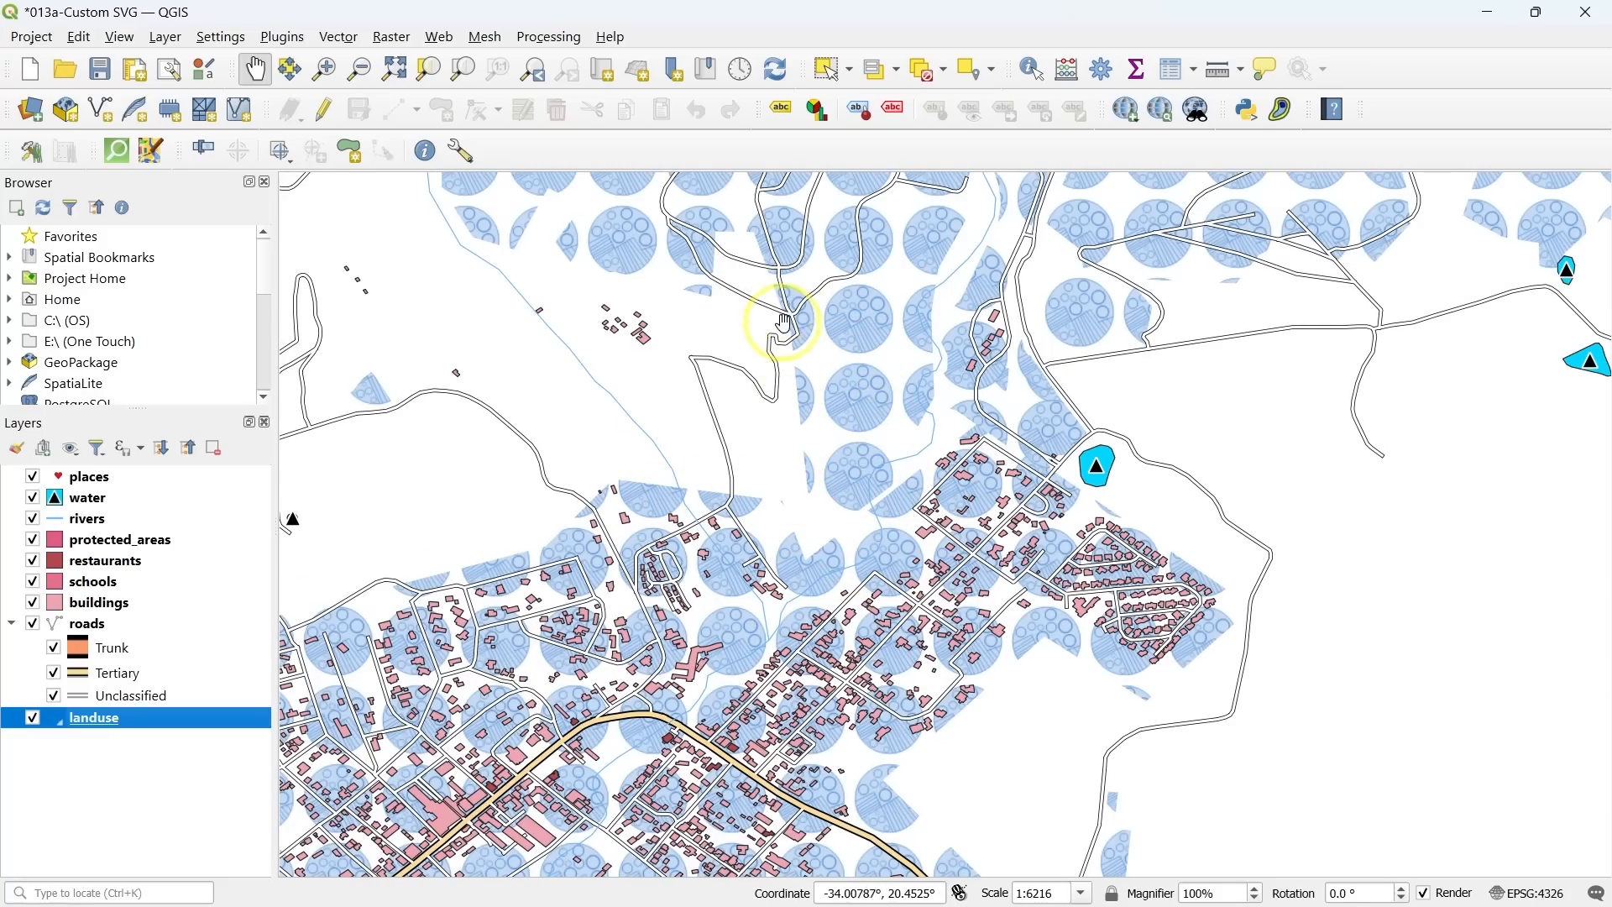
scroll(1006, 487, down, 1)
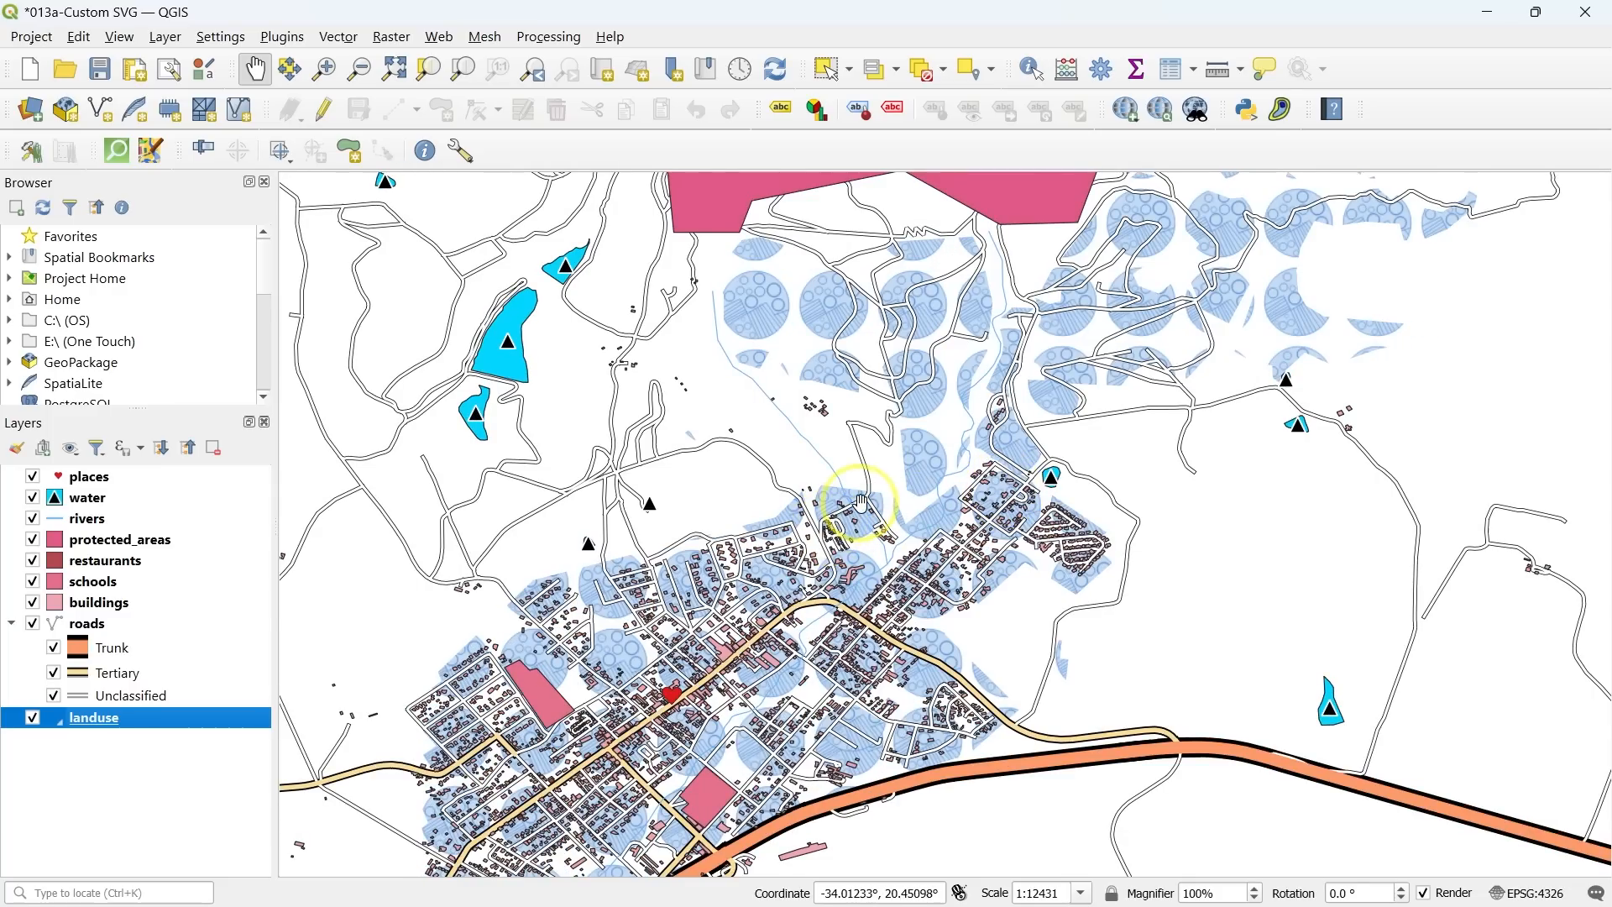
scroll(857, 512, down, 1)
drag(1116, 643, 975, 545)
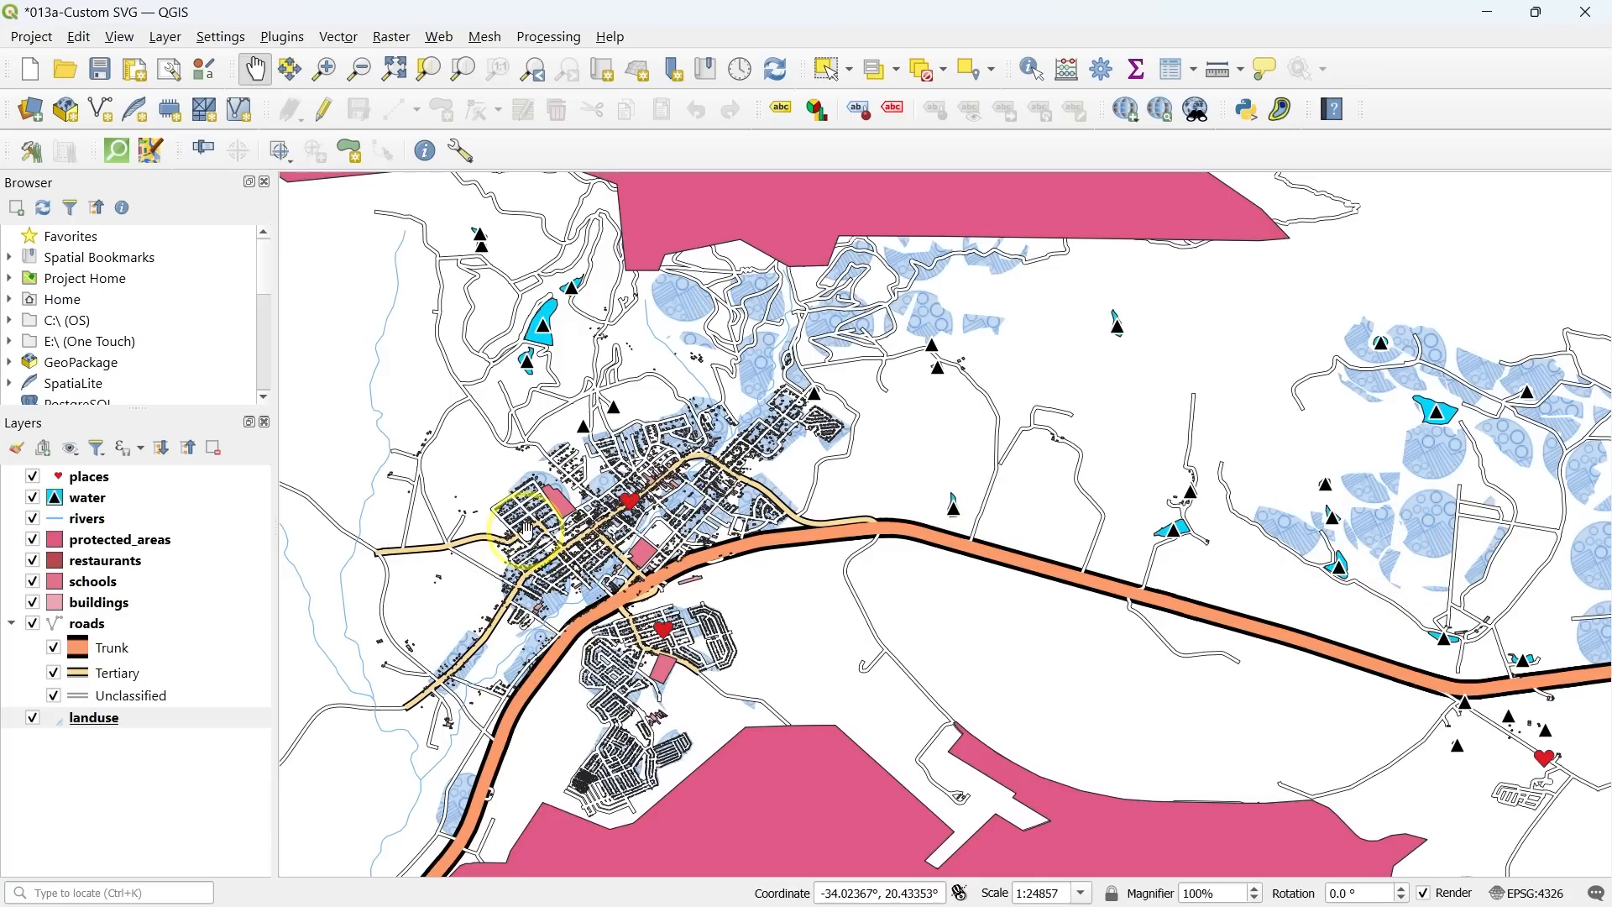
Step: Examine how the custom SVG pattern renders over the town's landuse areas at several map scales
scroll(538, 530, up, 1)
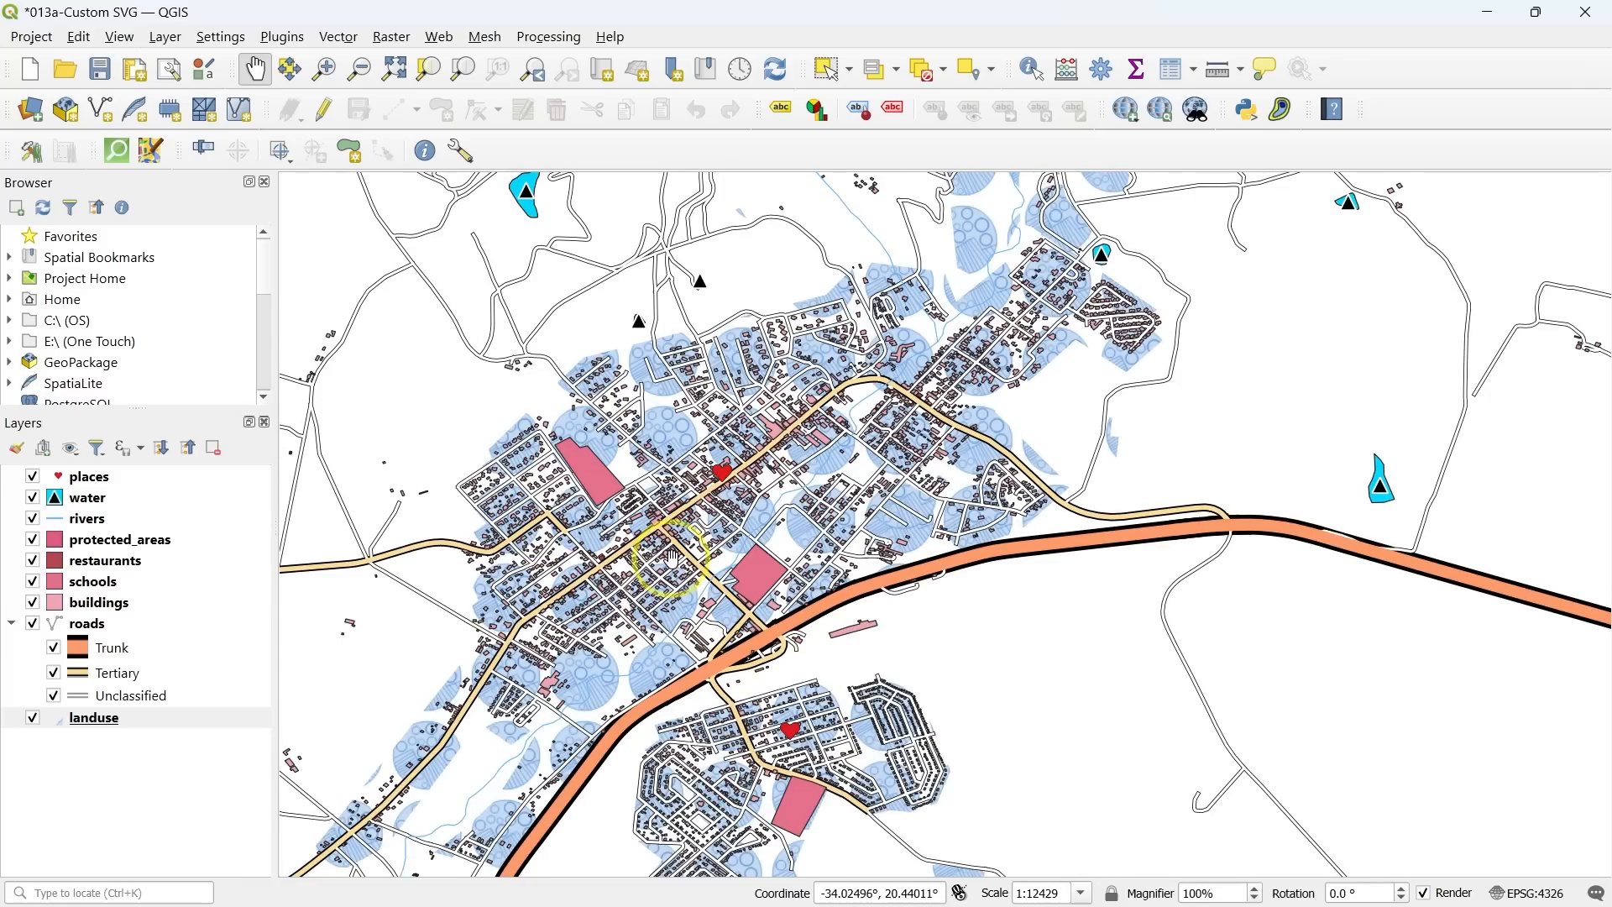
scroll(668, 562, up, 1)
scroll(776, 592, up, 2)
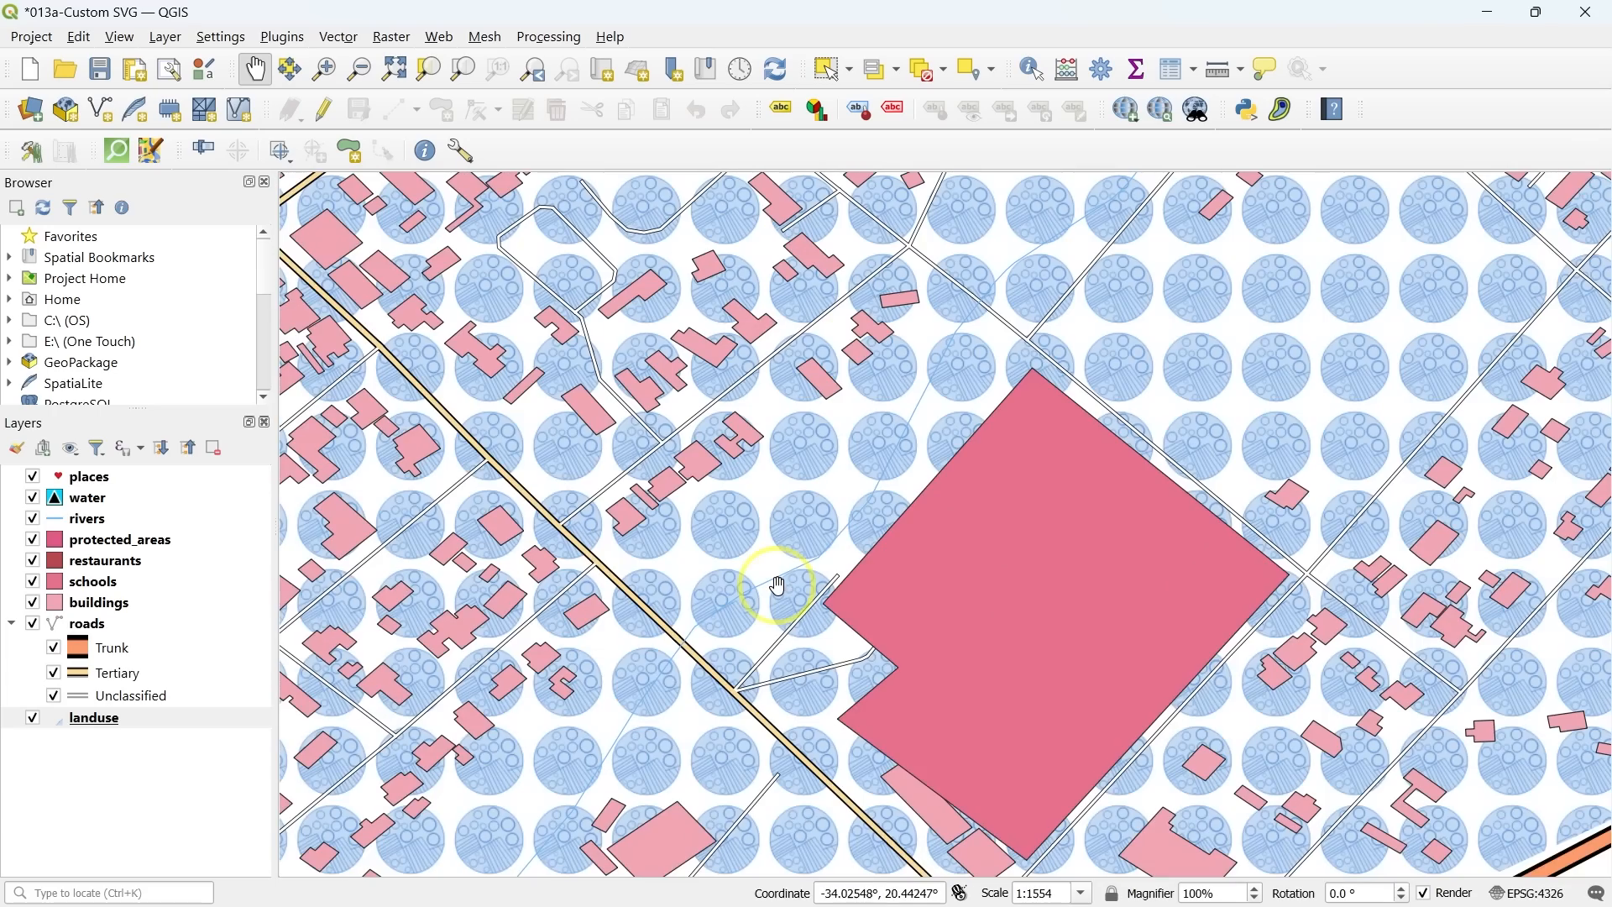
scroll(791, 523, down, 2)
scroll(791, 523, down, 2)
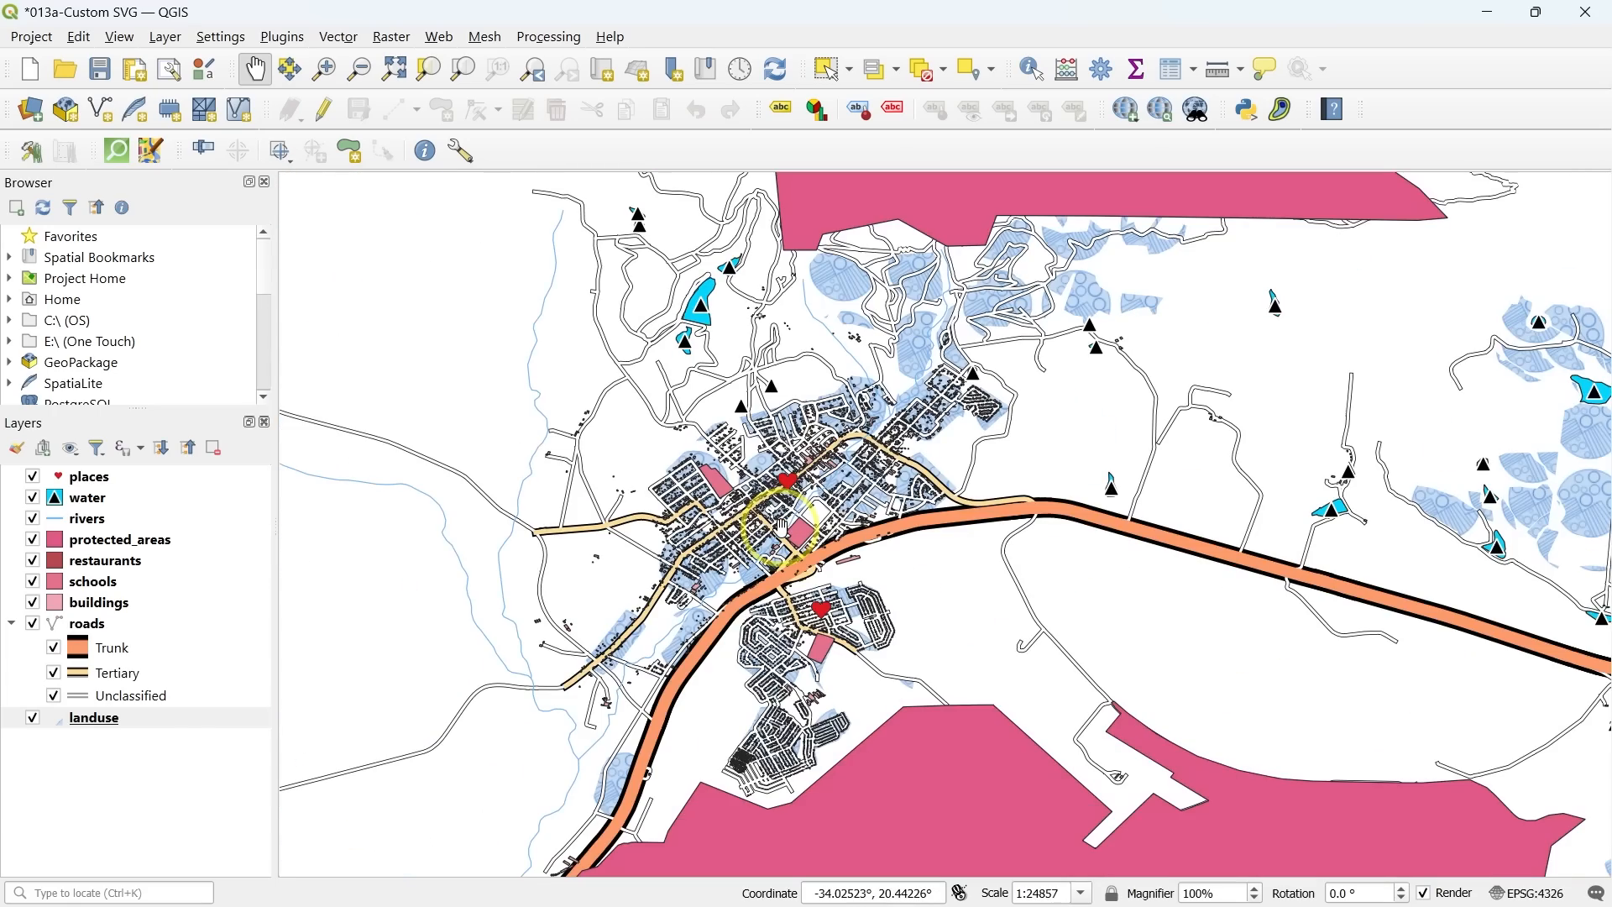
scroll(966, 395, up, 1)
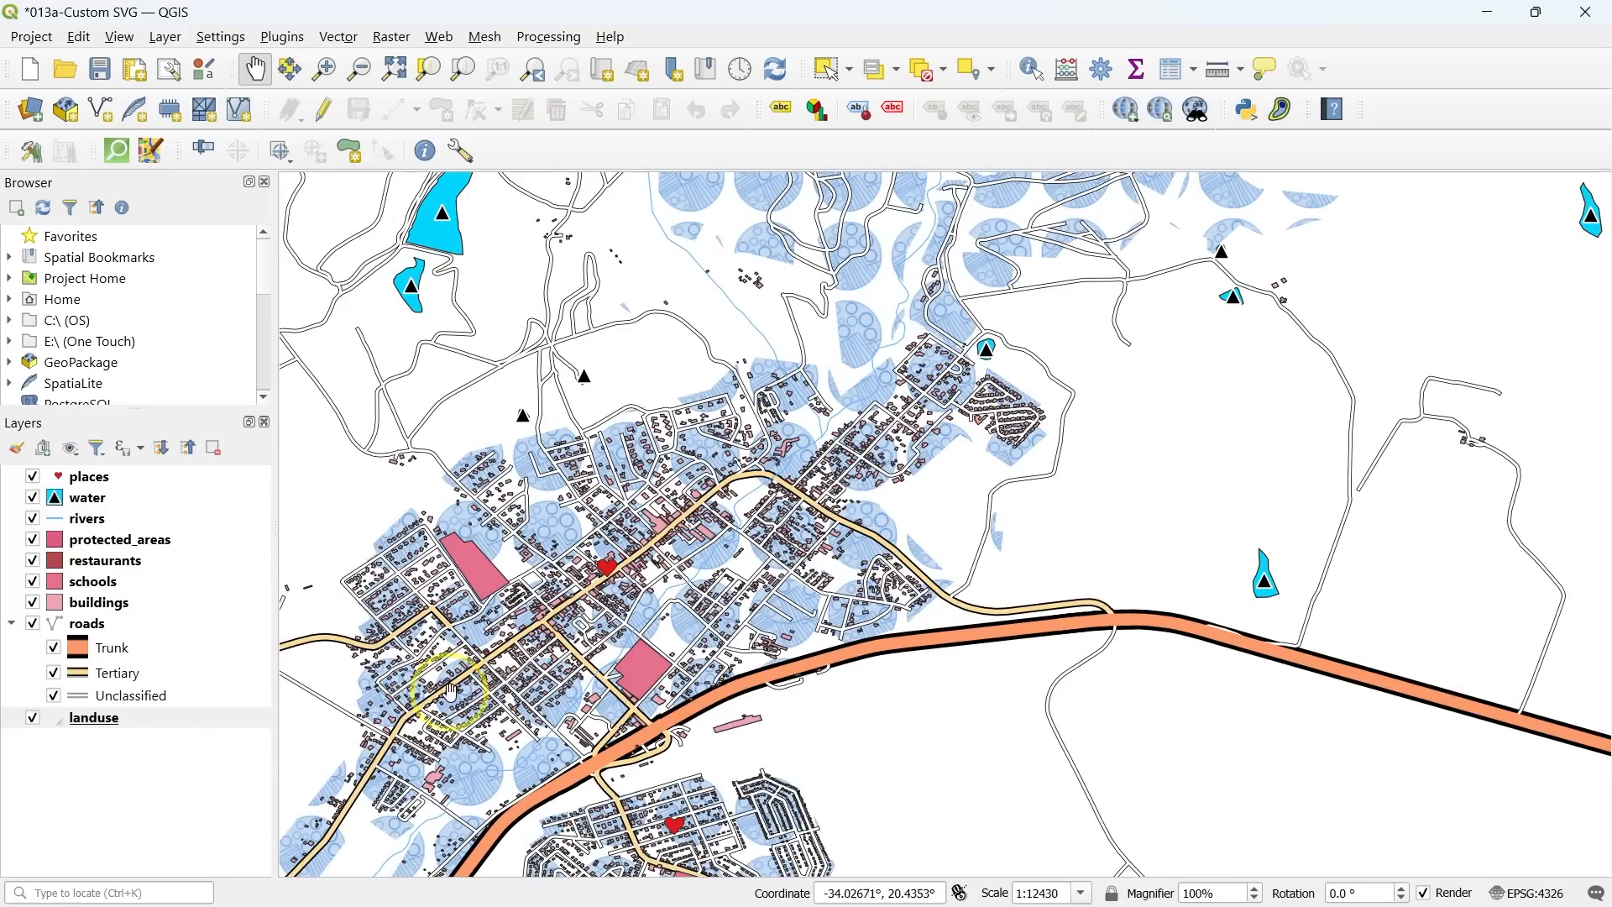
Step: Set the texture width of the landuse layer's SVG Fill to 10 millimeters, apply it and close the layer properties
click(157, 719)
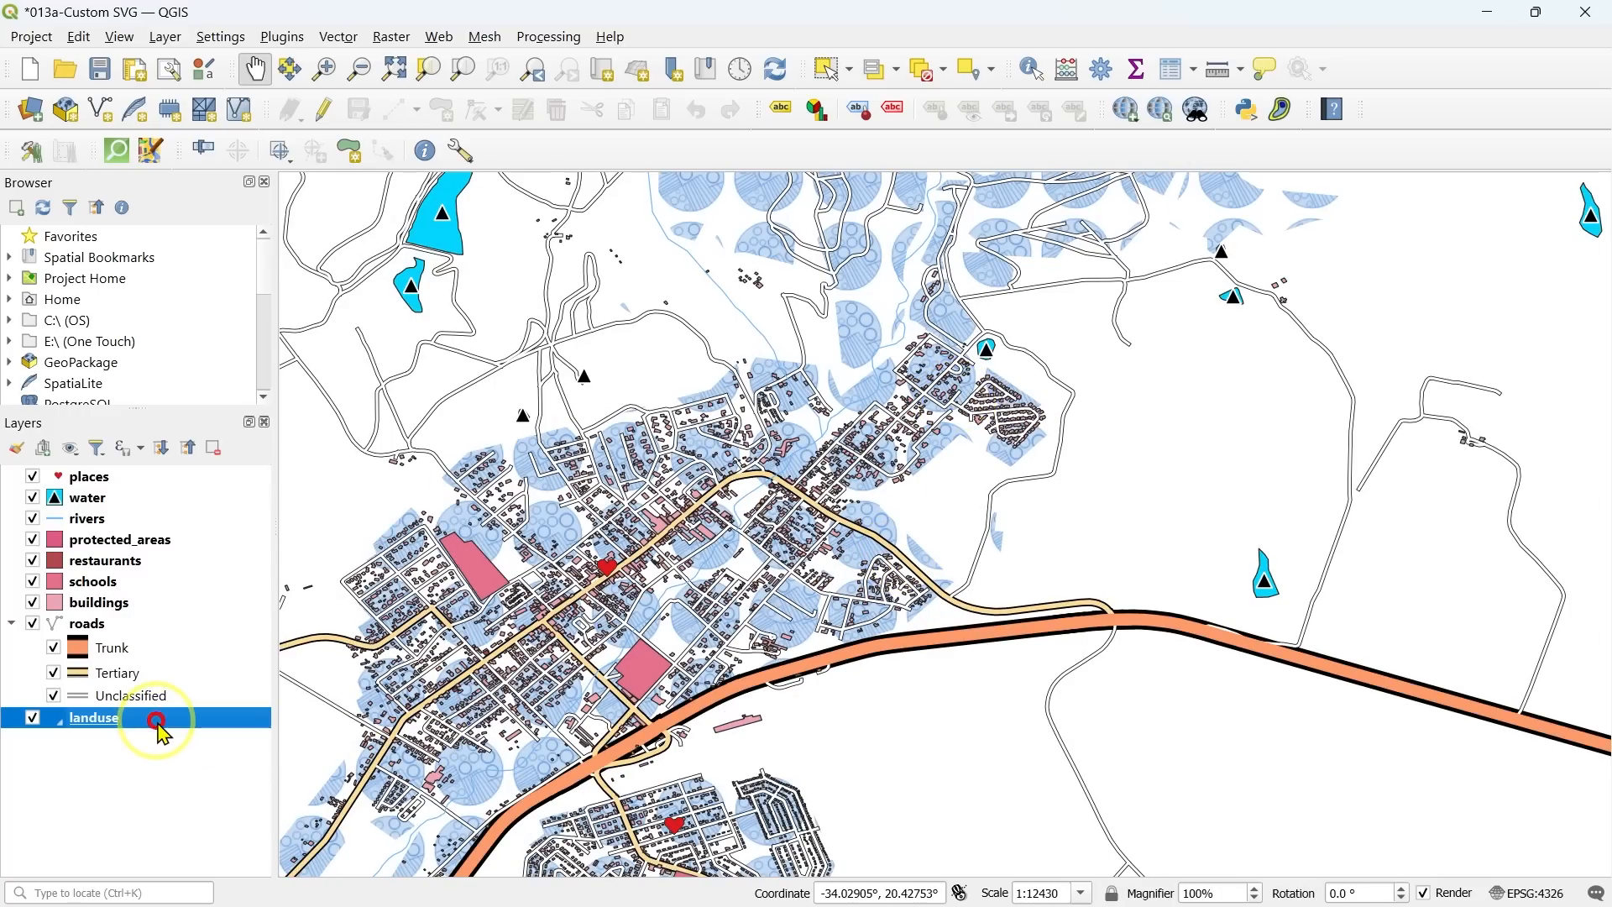
double_click(162, 733)
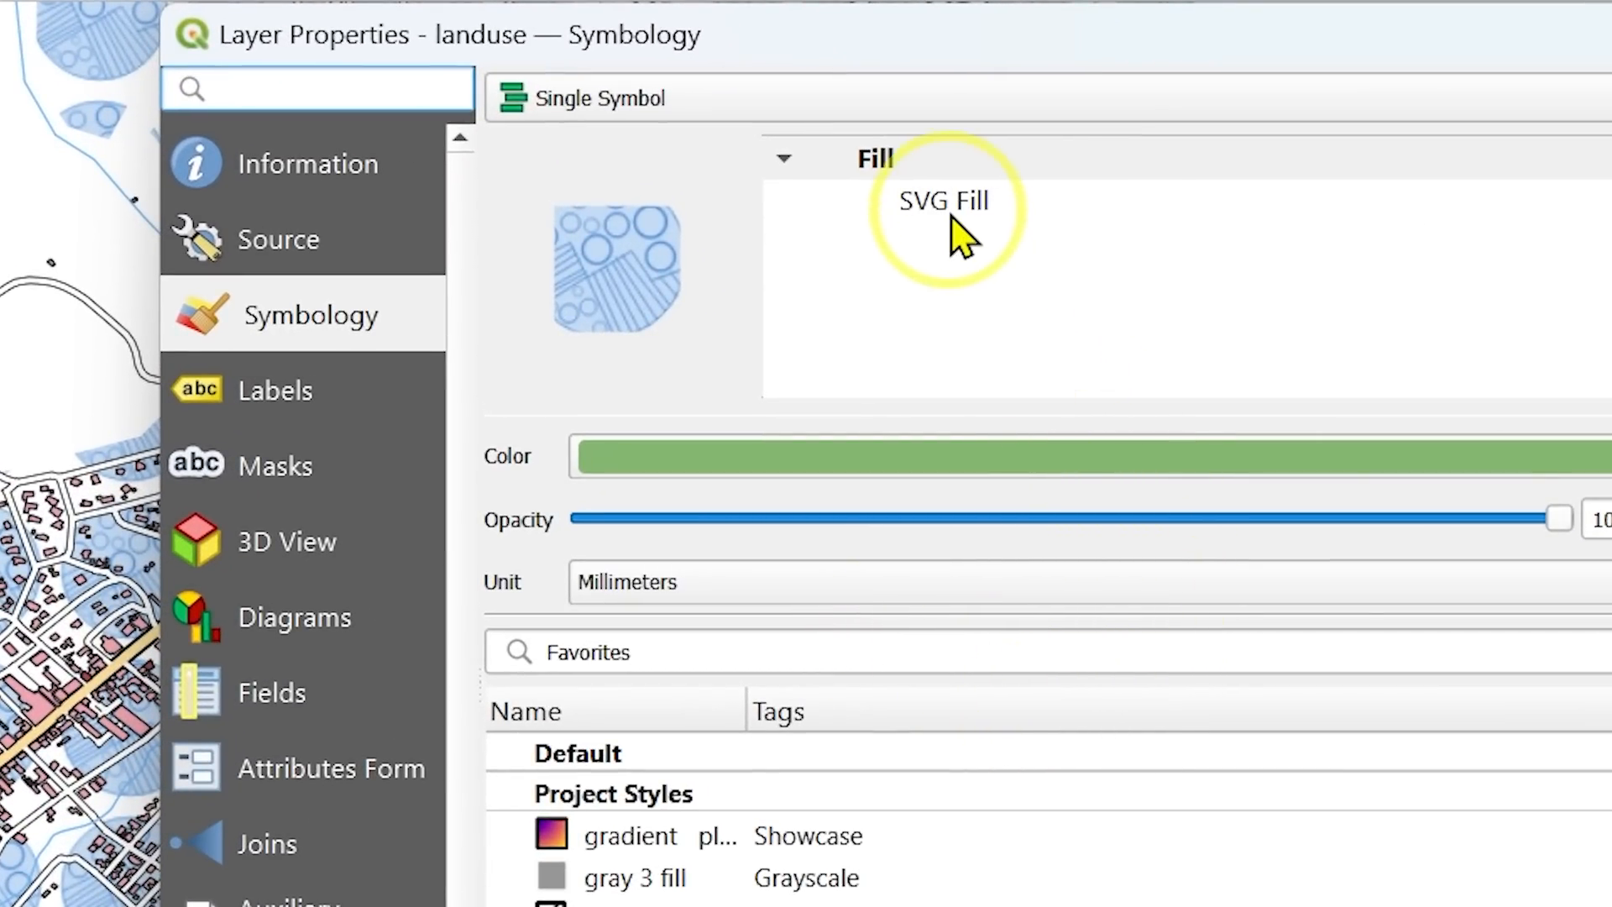
click(963, 237)
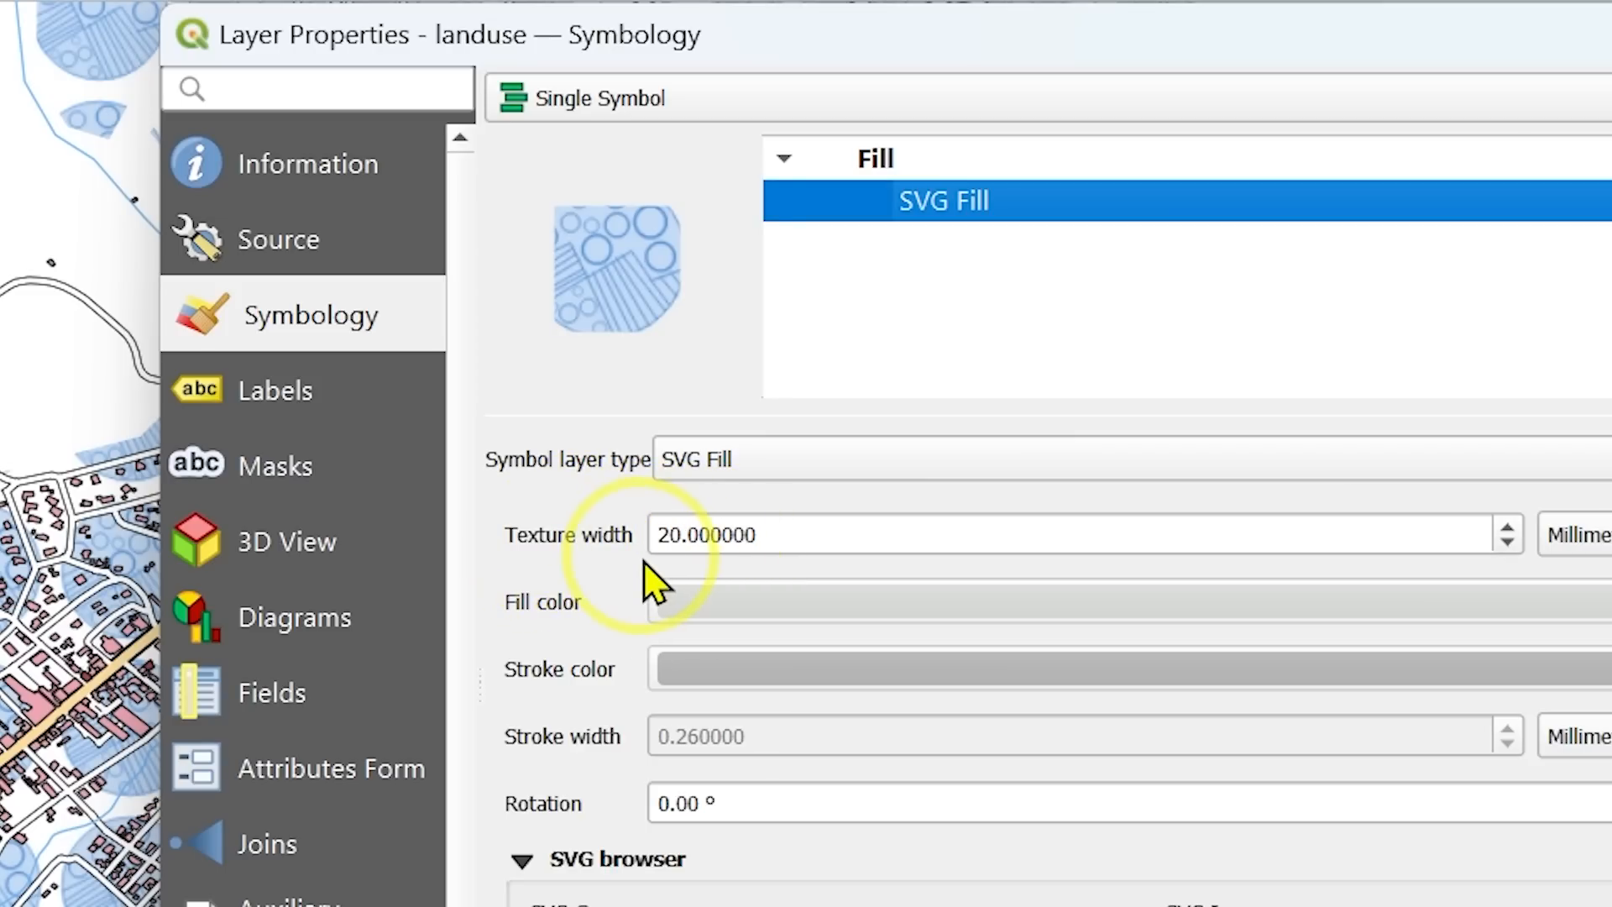
click(777, 535)
drag(773, 535, 647, 580)
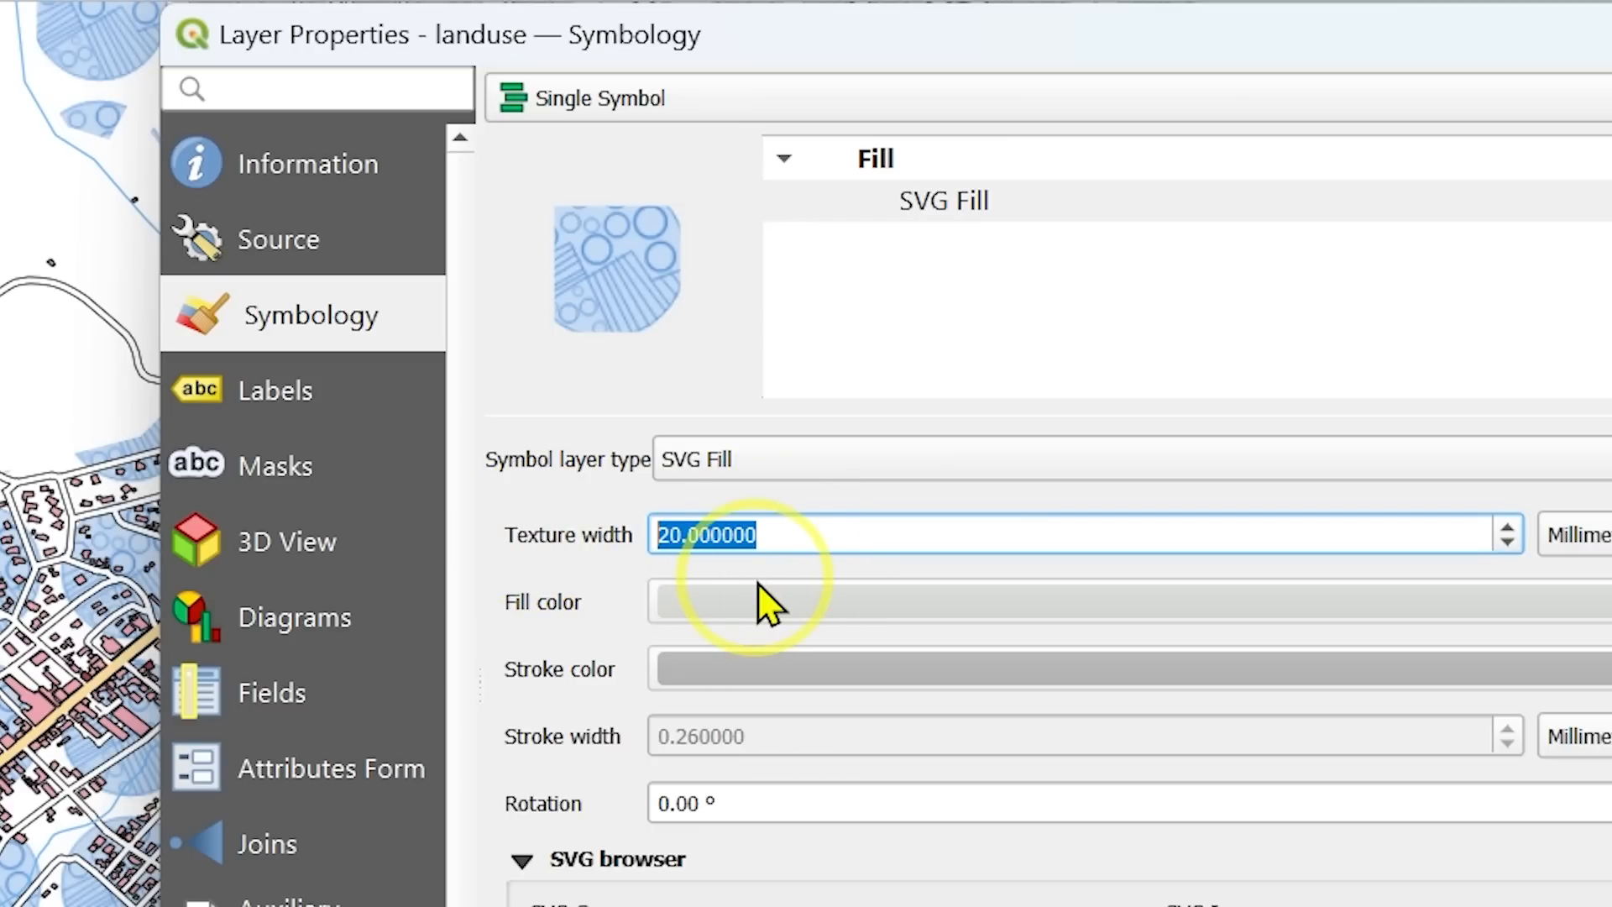
text(10)
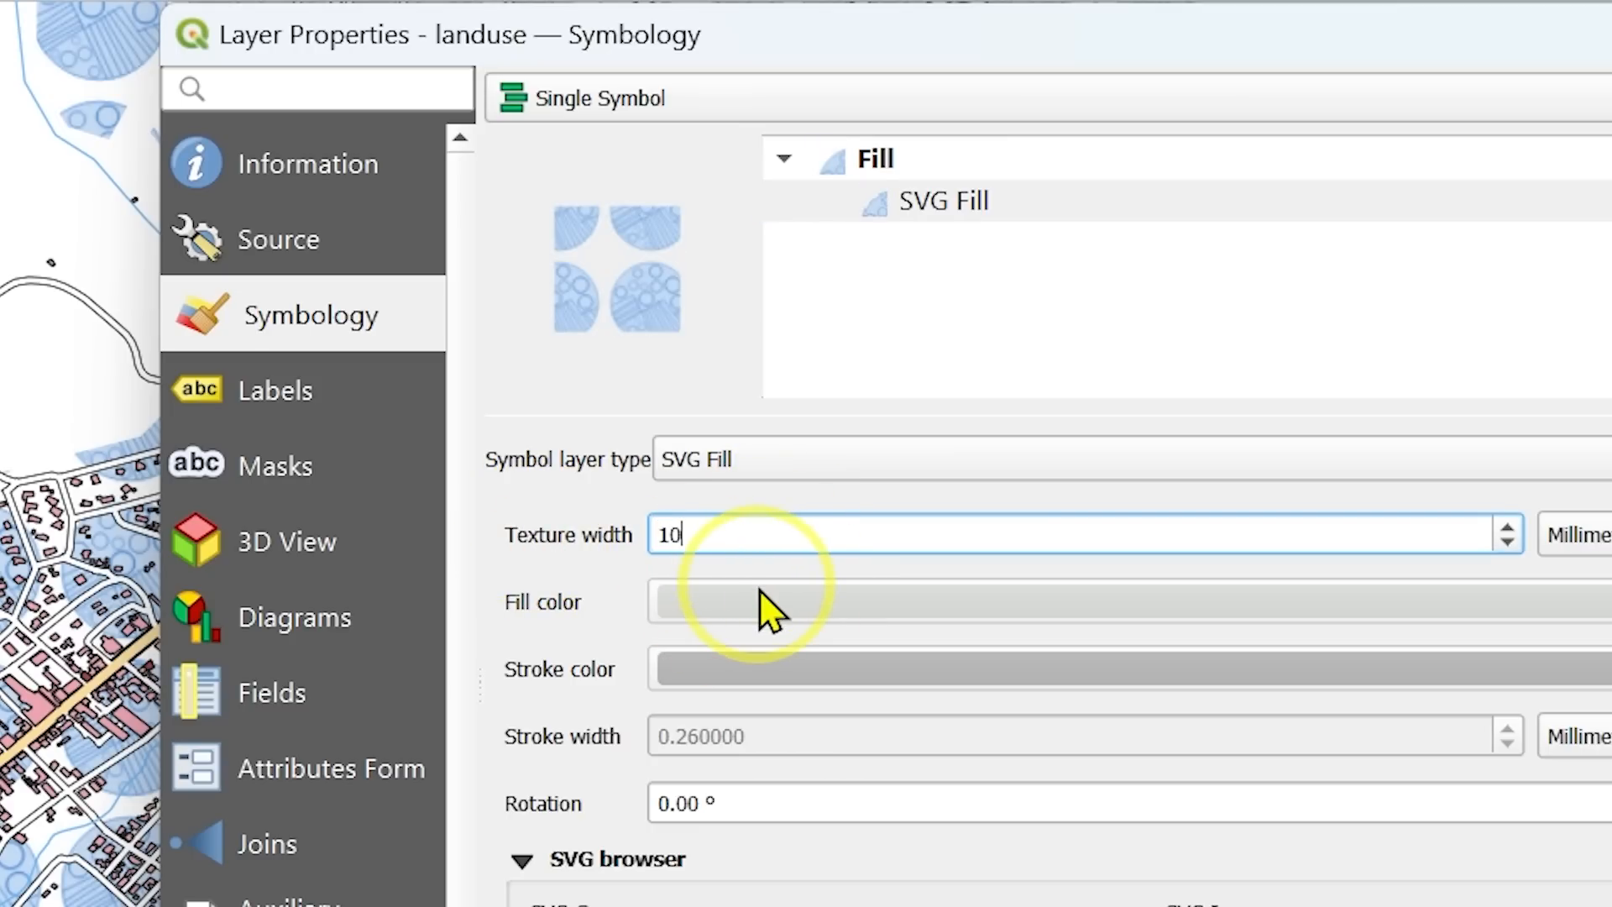
click(1583, 535)
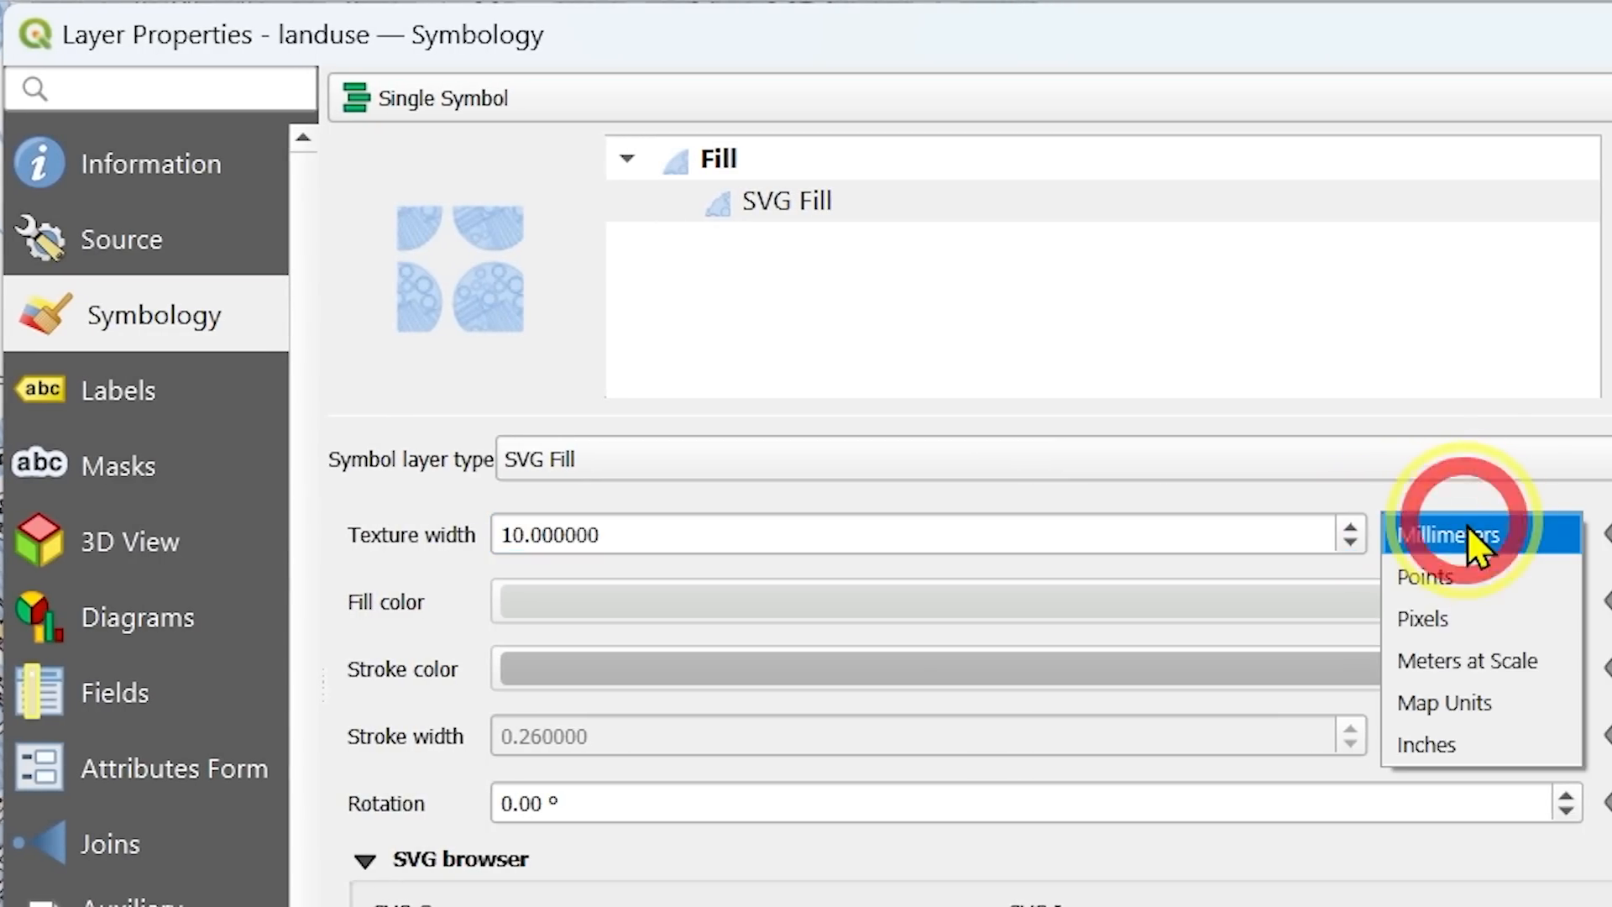
click(1432, 537)
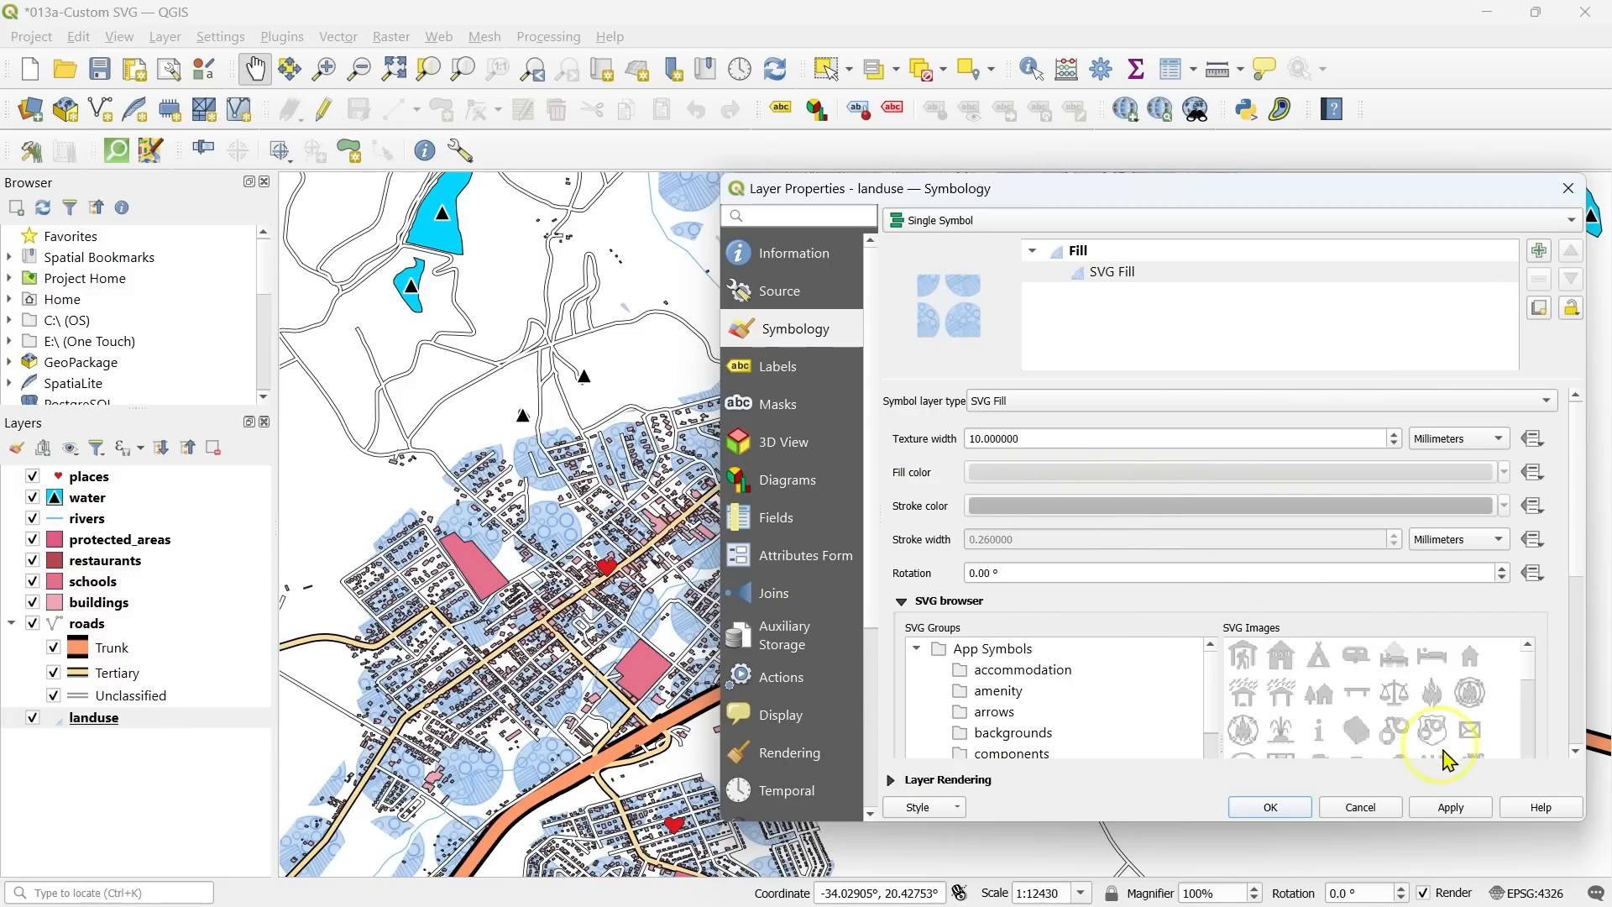
click(1453, 810)
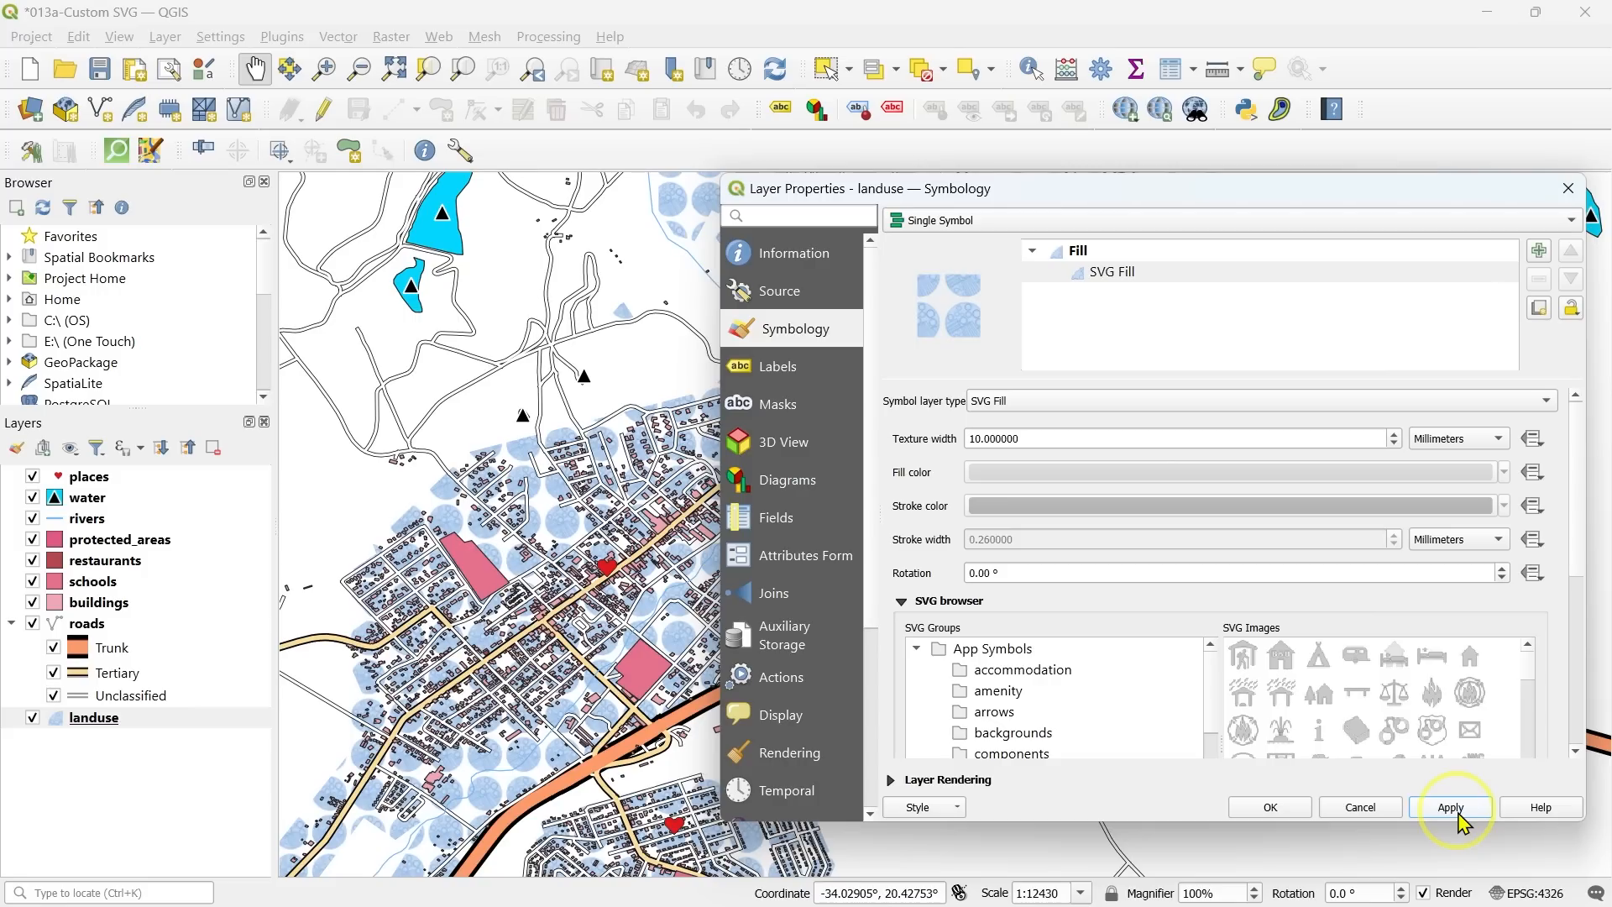
click(1297, 811)
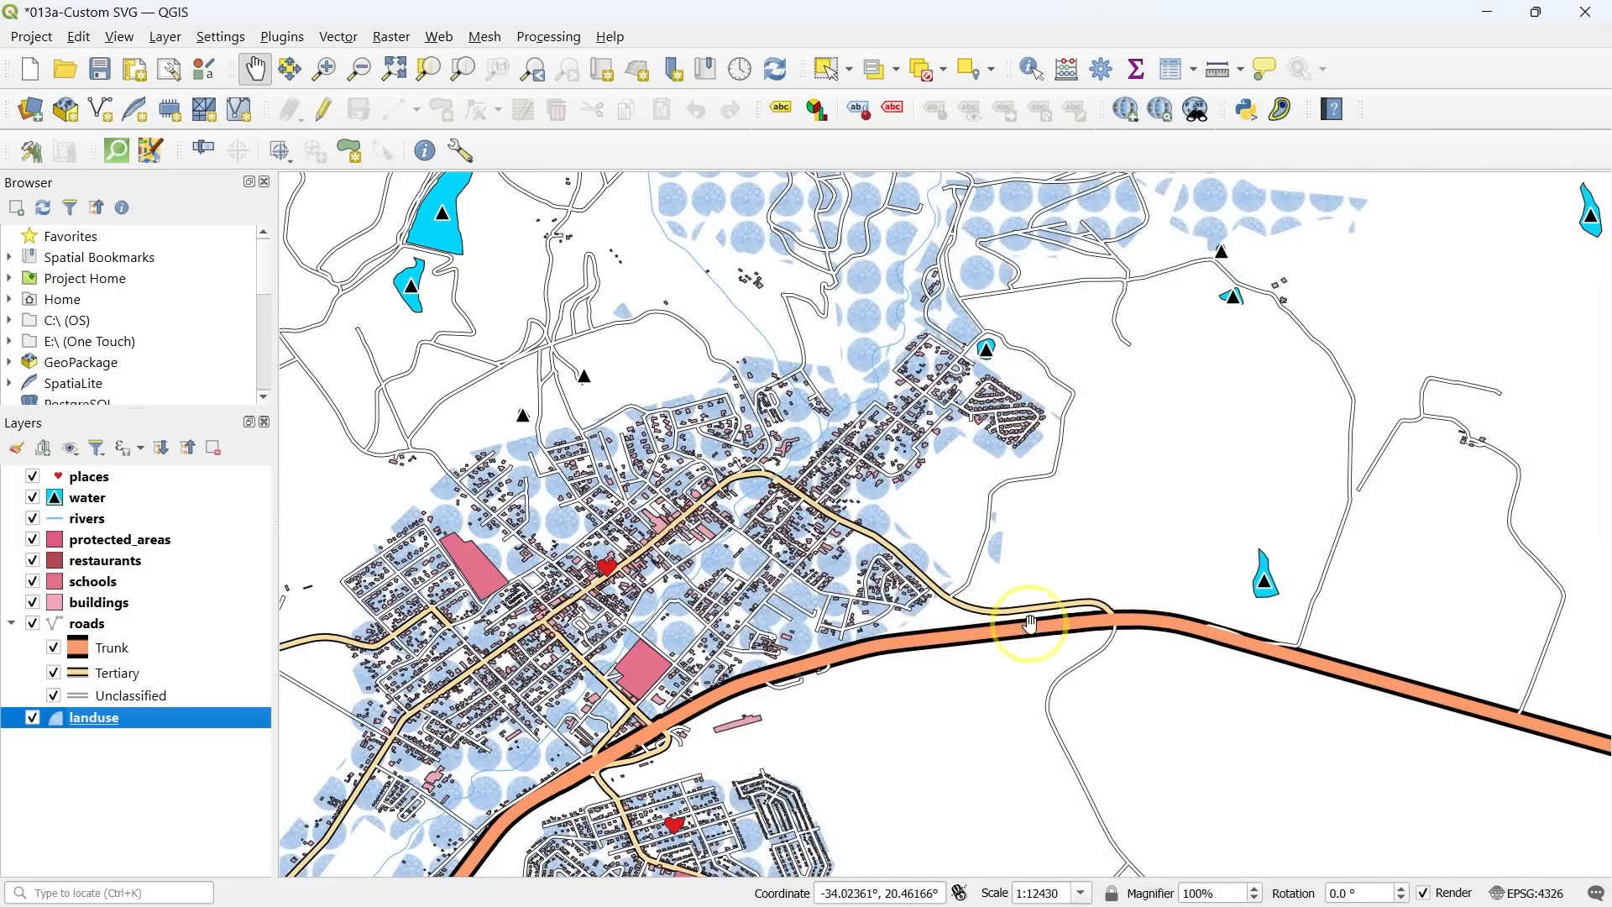
Step: Reduce the texture width of the landuse layer's SVG Fill to 2 millimeters, apply it and close the layer properties
scroll(899, 542, down, 2)
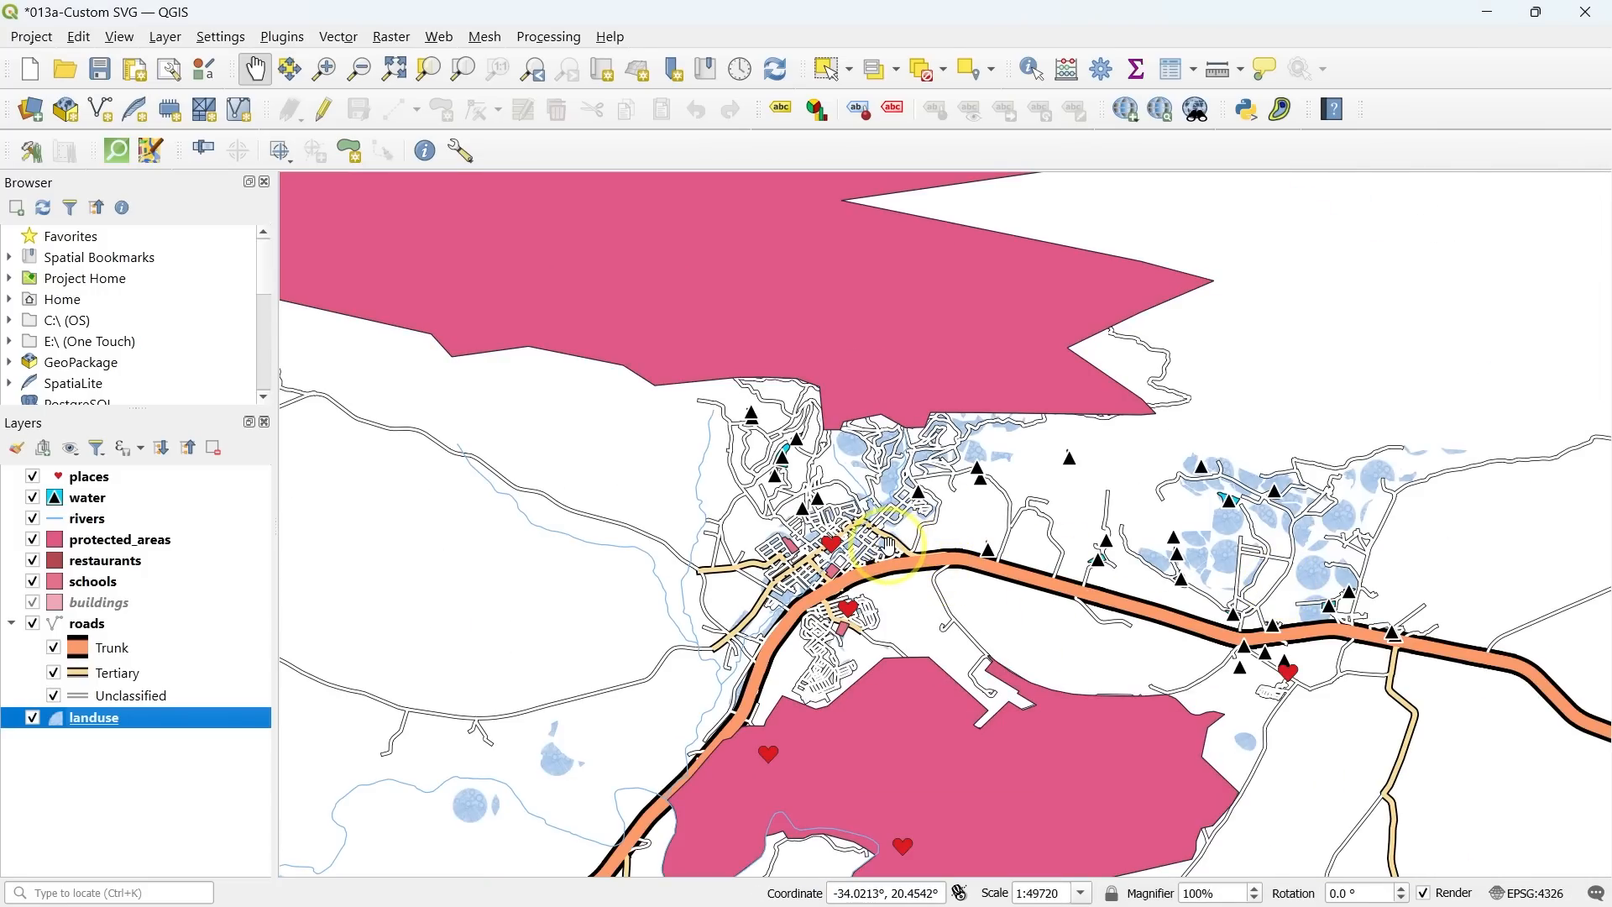
scroll(890, 546, up, 2)
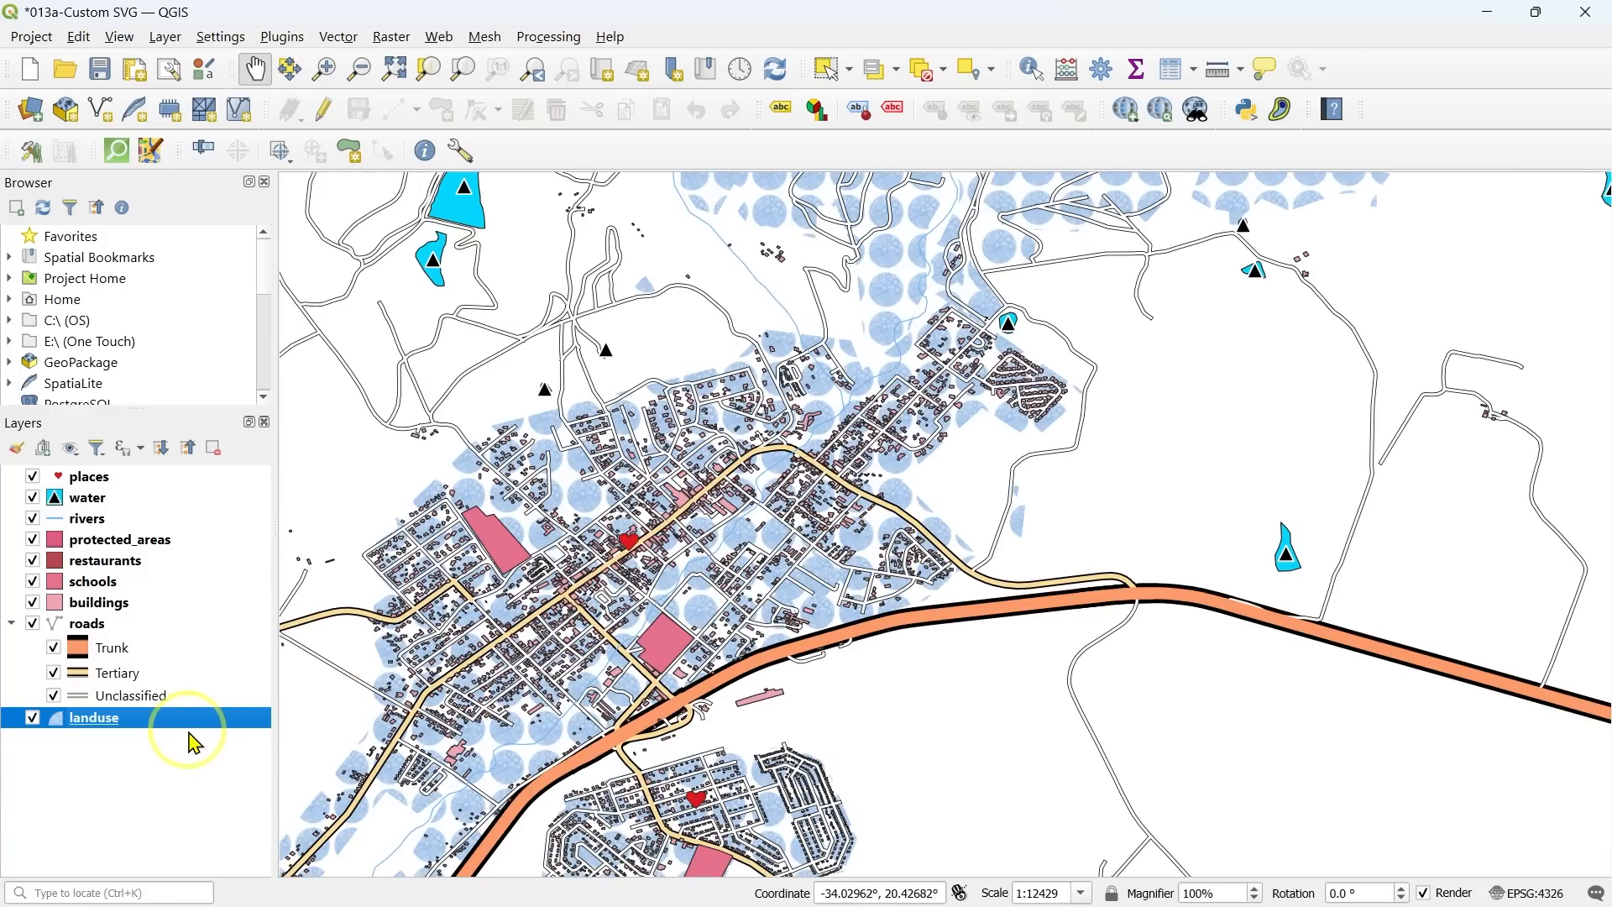
click(187, 727)
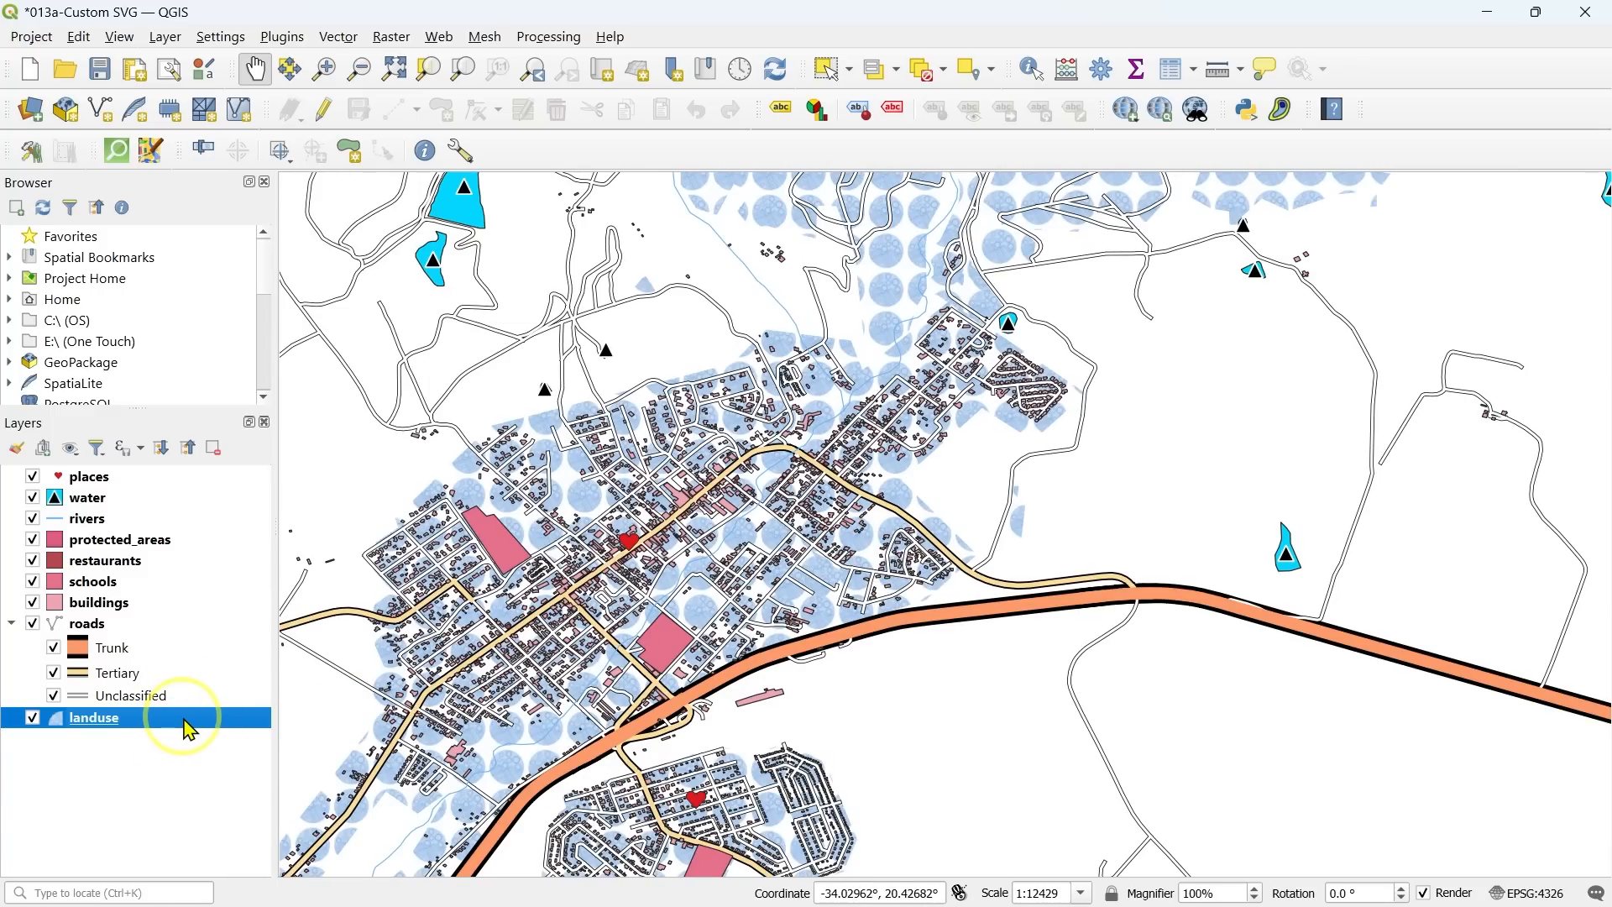
double_click(188, 729)
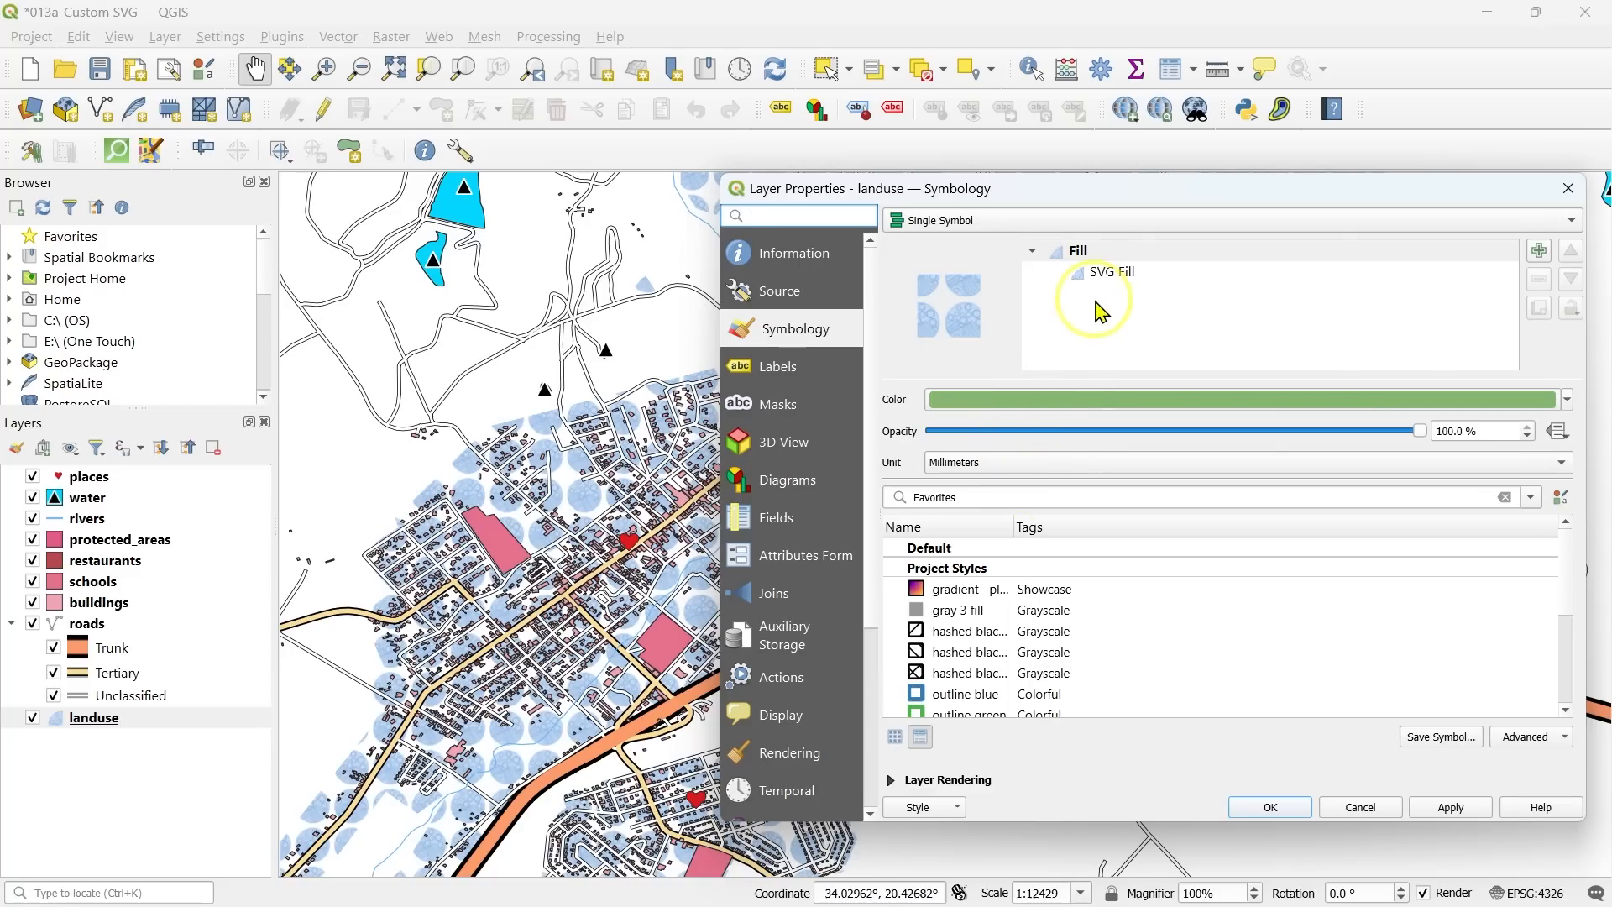
click(1124, 274)
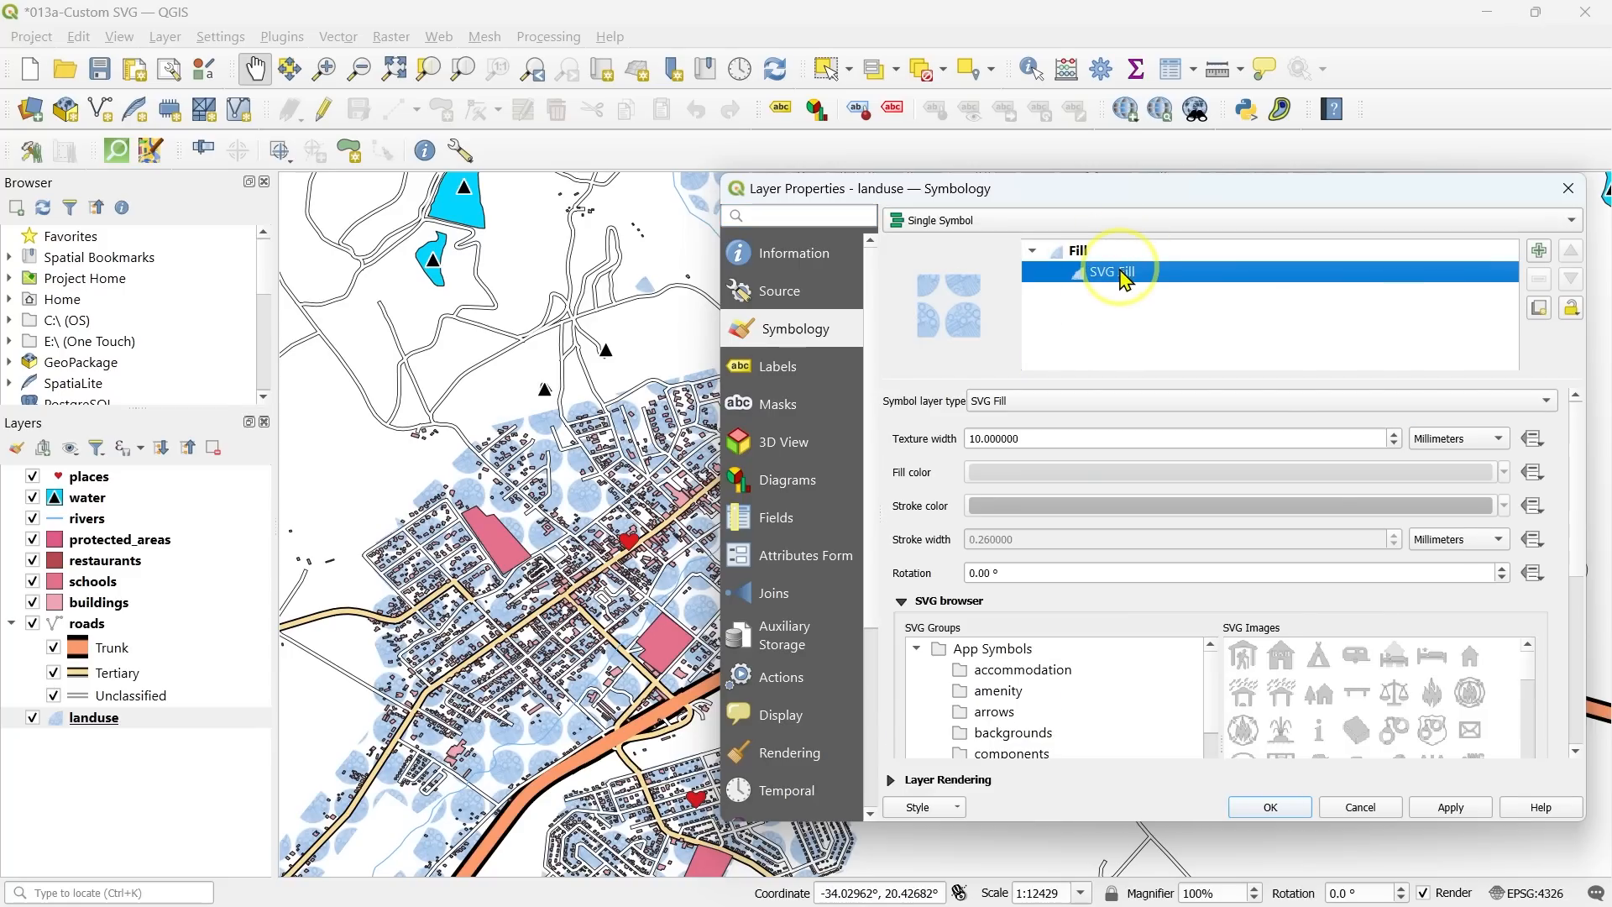
drag(1025, 434, 873, 453)
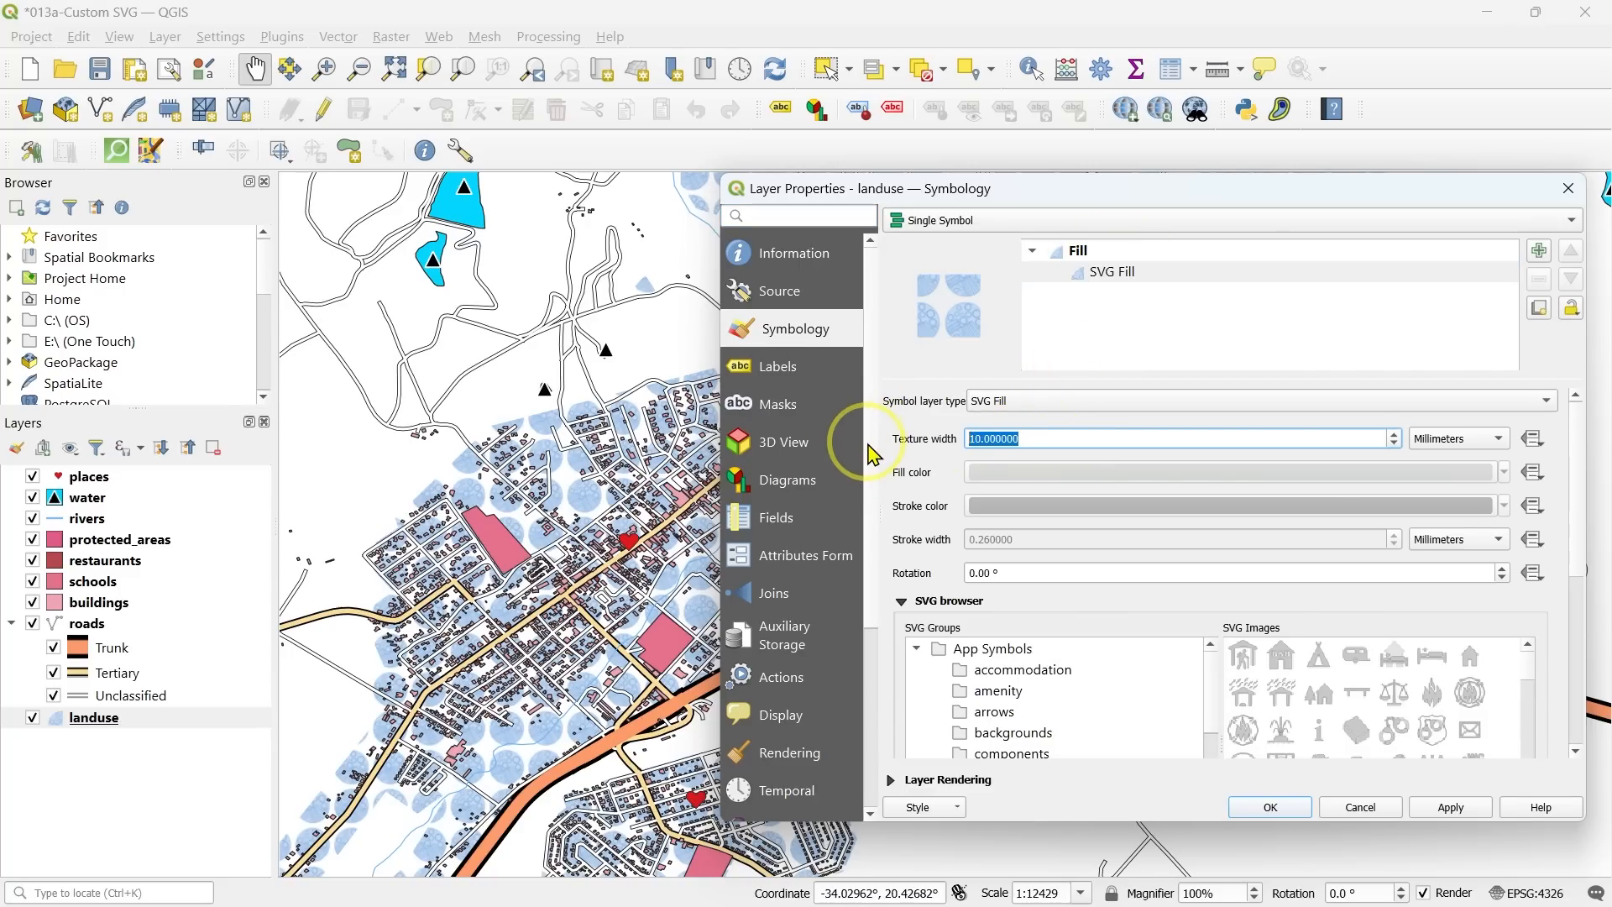
text(2)
click(1469, 811)
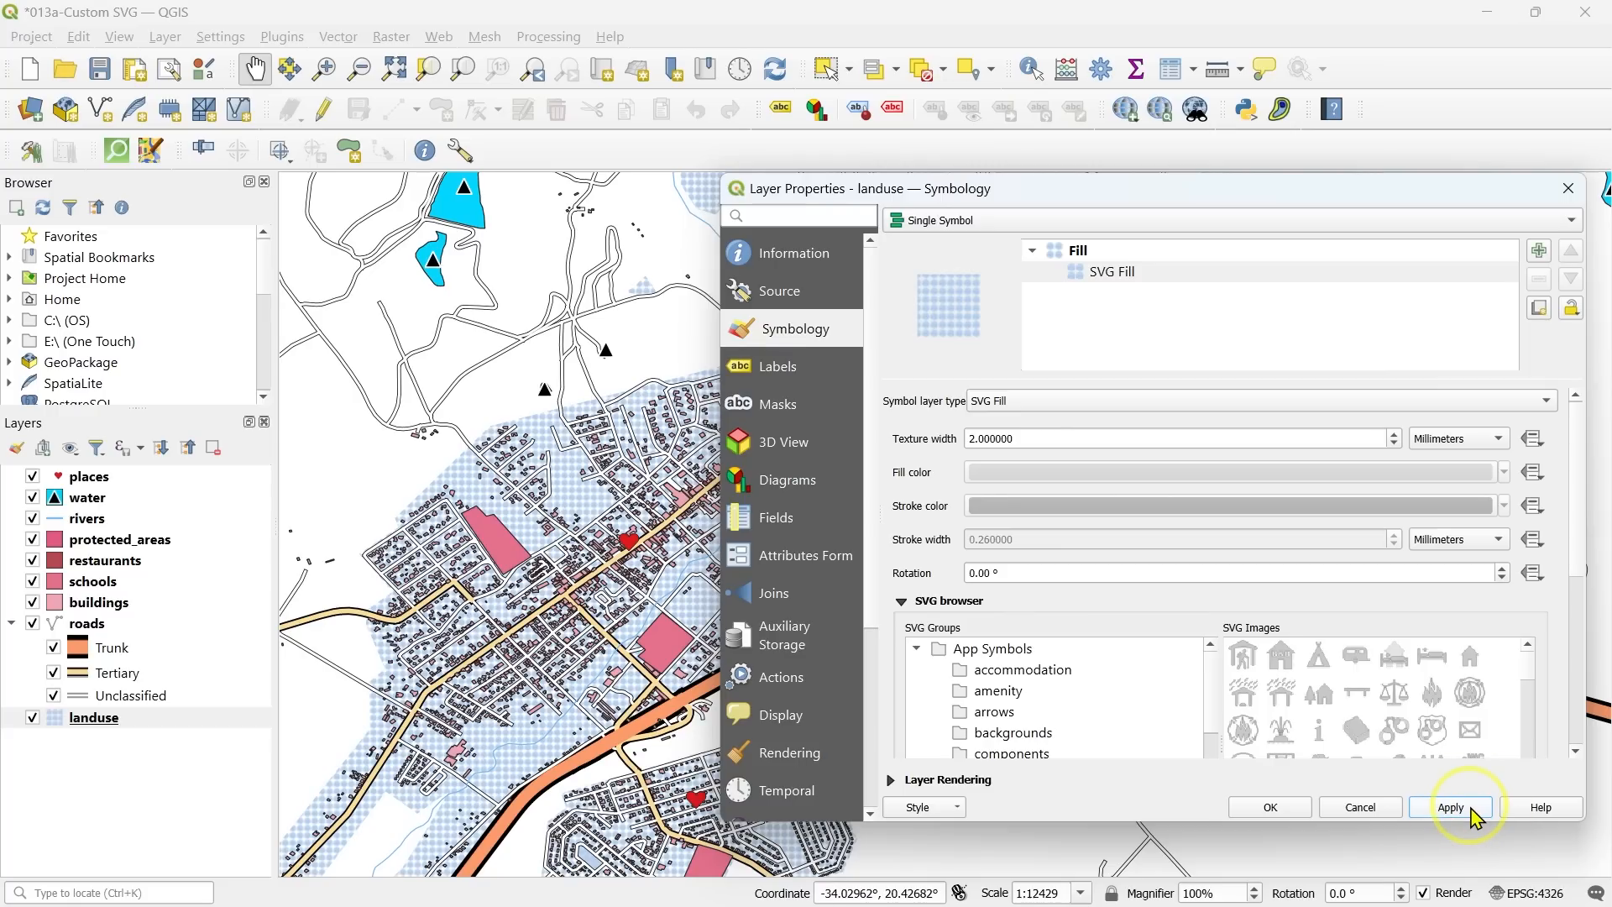
click(1306, 807)
Step: Examine the finer landuse pattern across the town and the northern landuse areas at different map scales
drag(1025, 702, 1255, 787)
scroll(924, 571, down, 1)
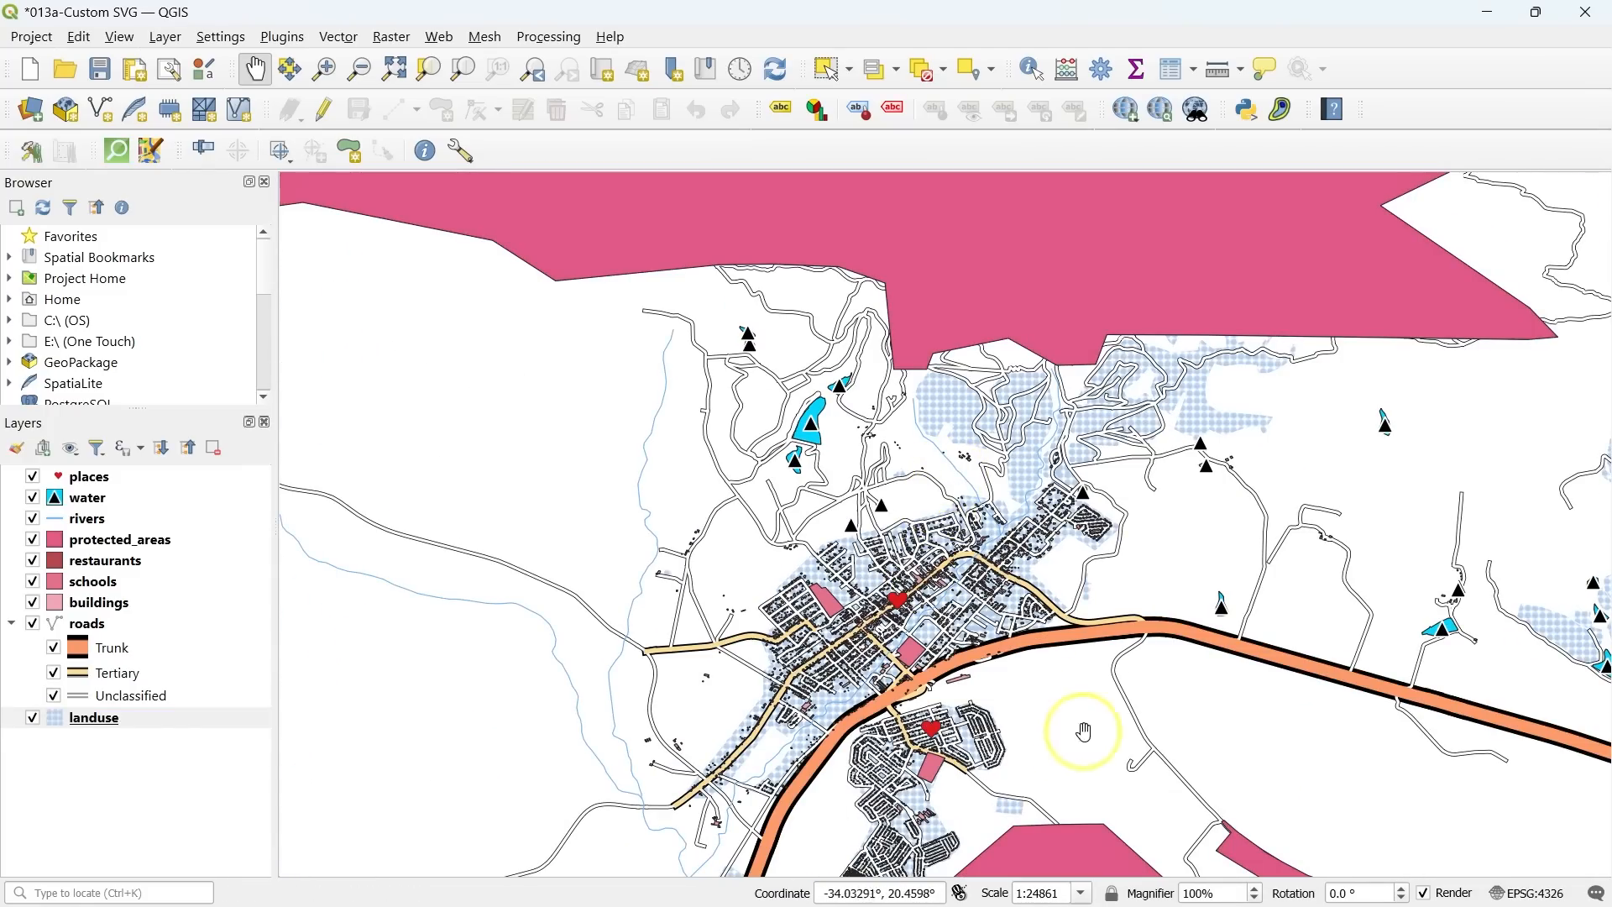
scroll(739, 756, up, 2)
drag(930, 648, 590, 678)
scroll(876, 489, up, 2)
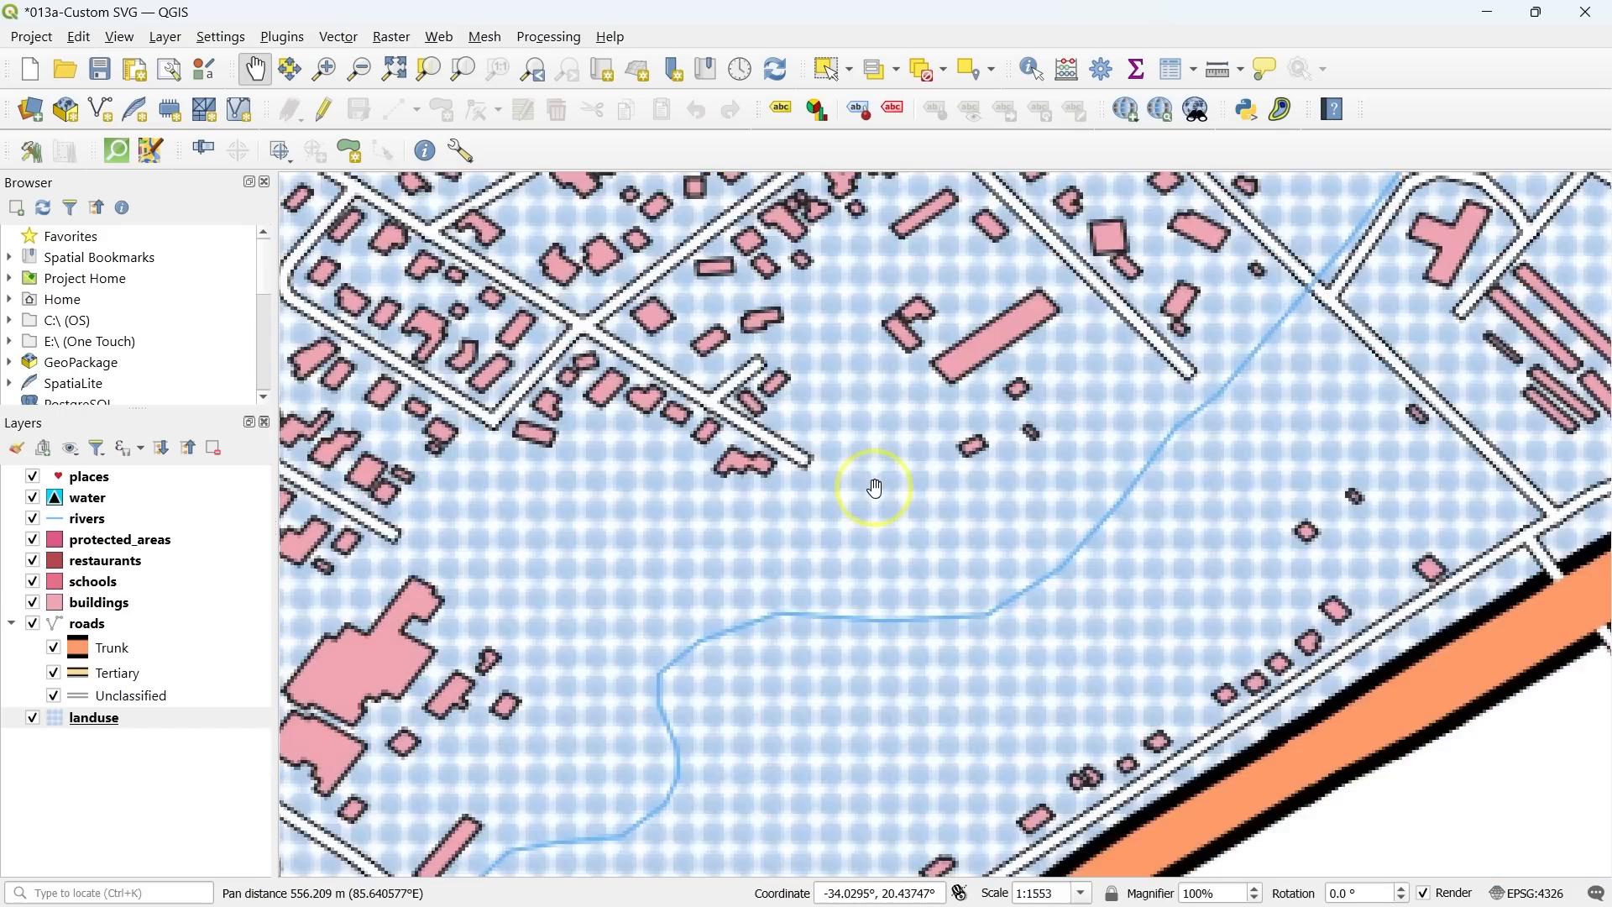
scroll(825, 608, down, 1)
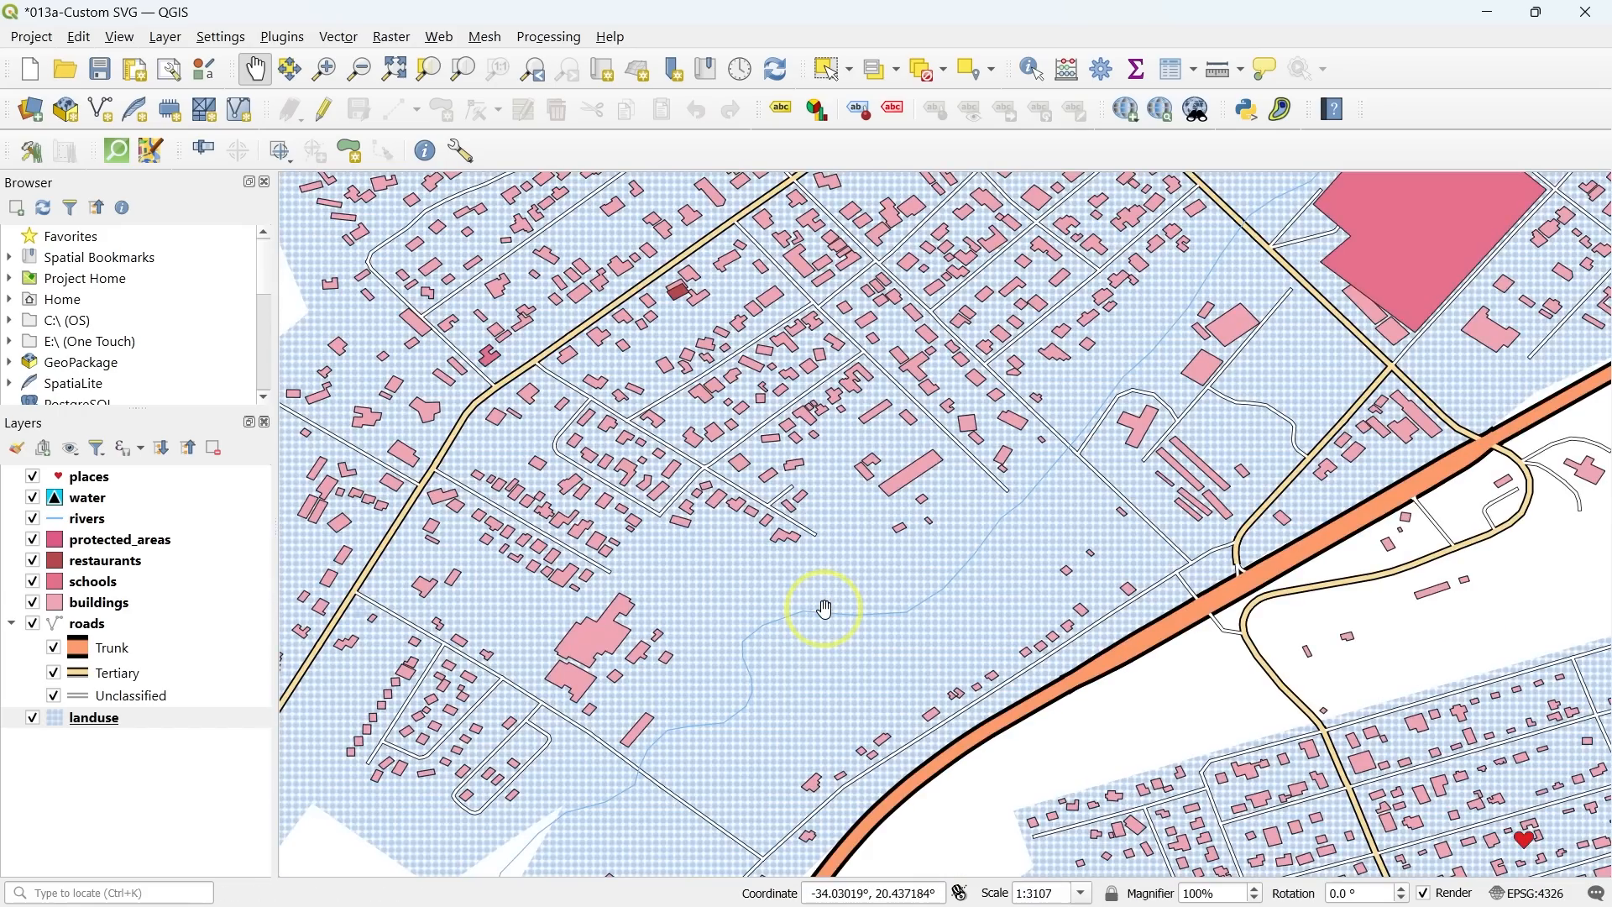
scroll(826, 597, down, 3)
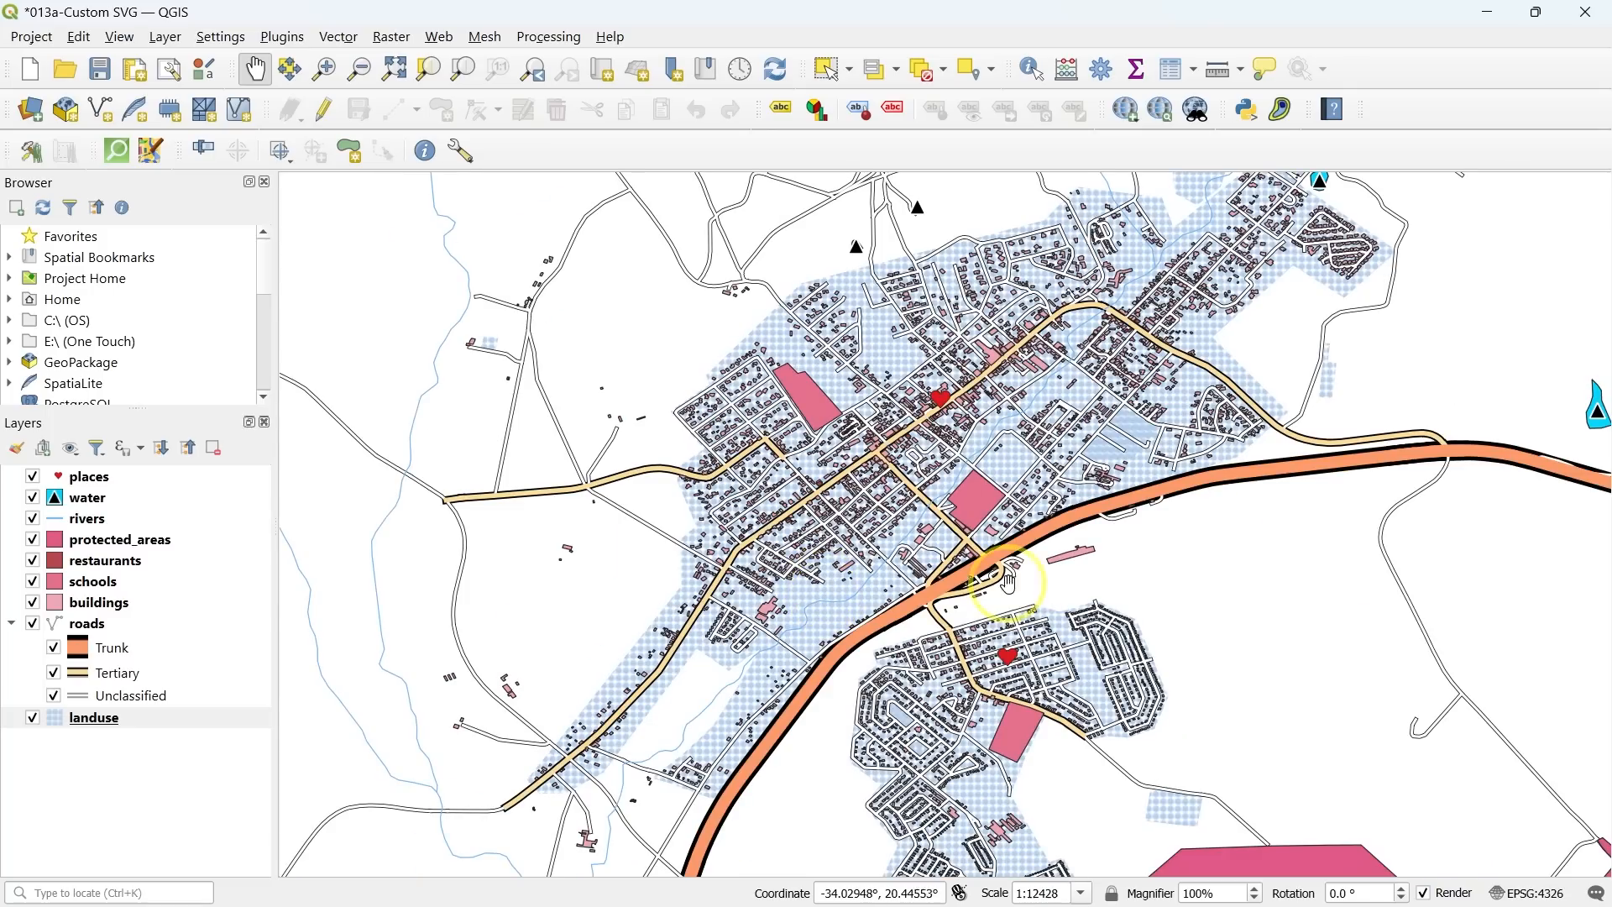
drag(1106, 551, 943, 593)
scroll(852, 370, up, 1)
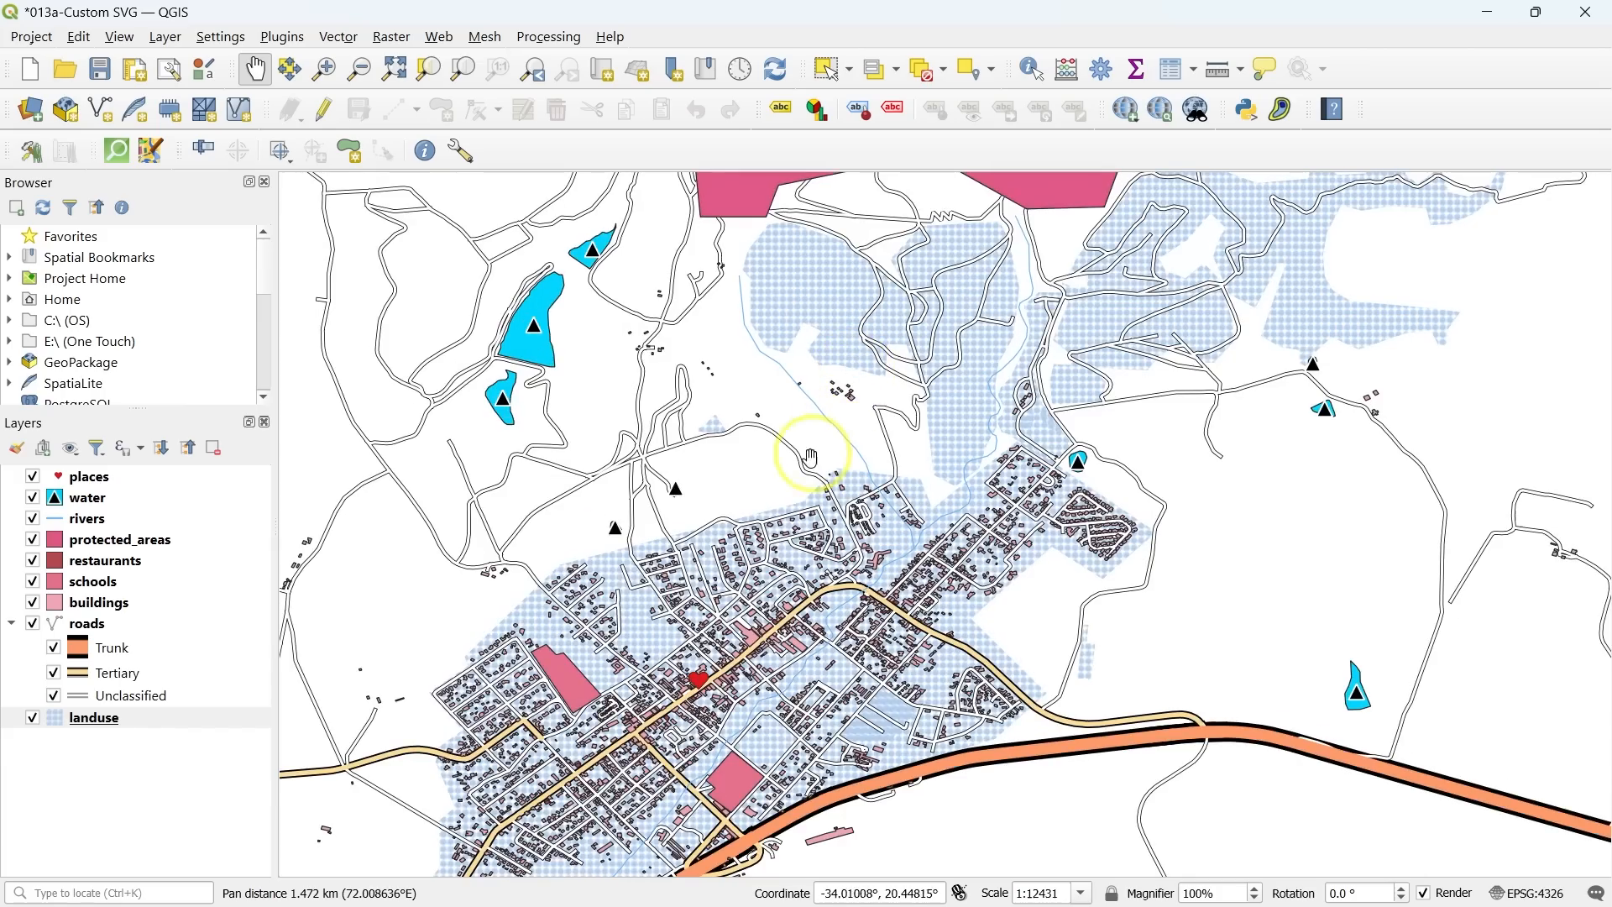
scroll(680, 556, up, 1)
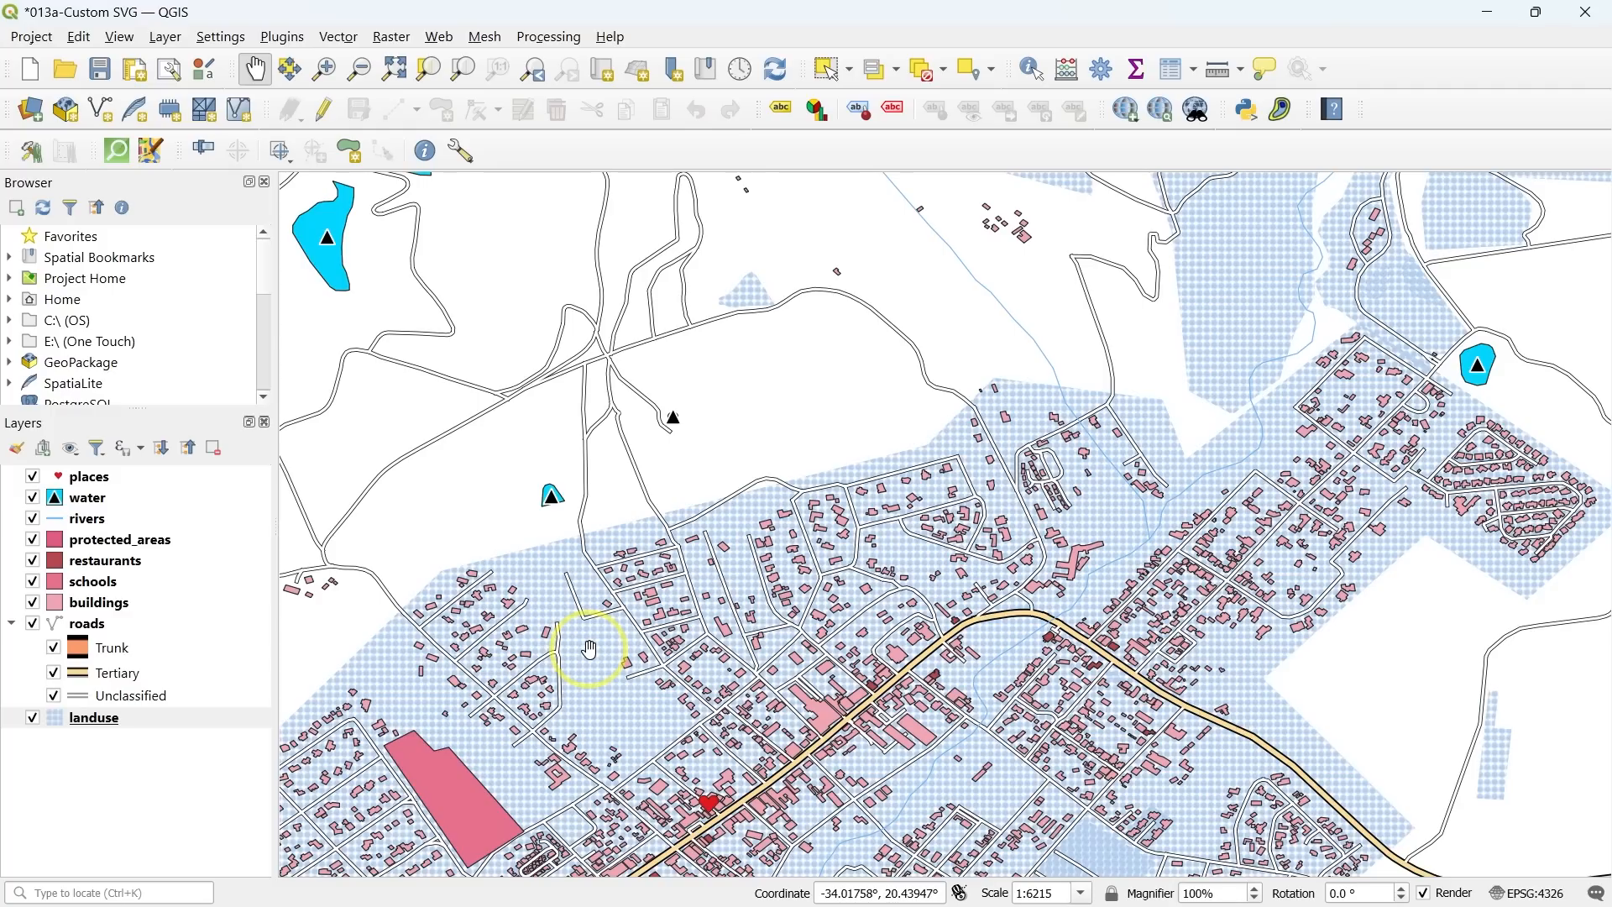
Step: Add a Simple Fill symbol layer to the landuse fill symbol, apply it and close the layer properties
click(159, 733)
double_click(159, 733)
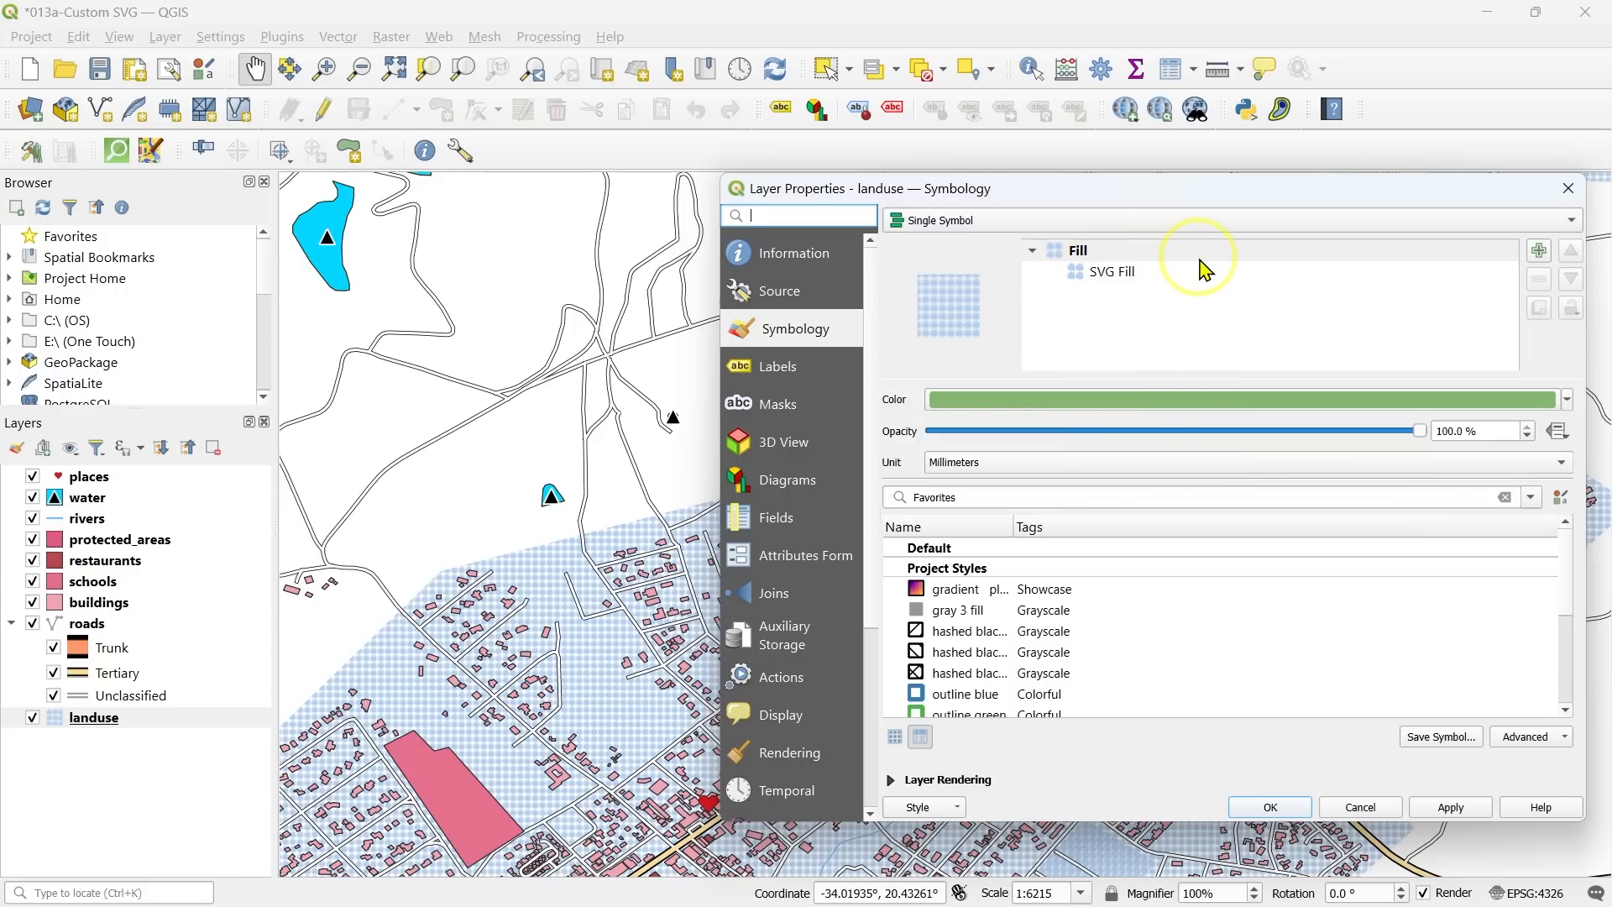
click(1434, 252)
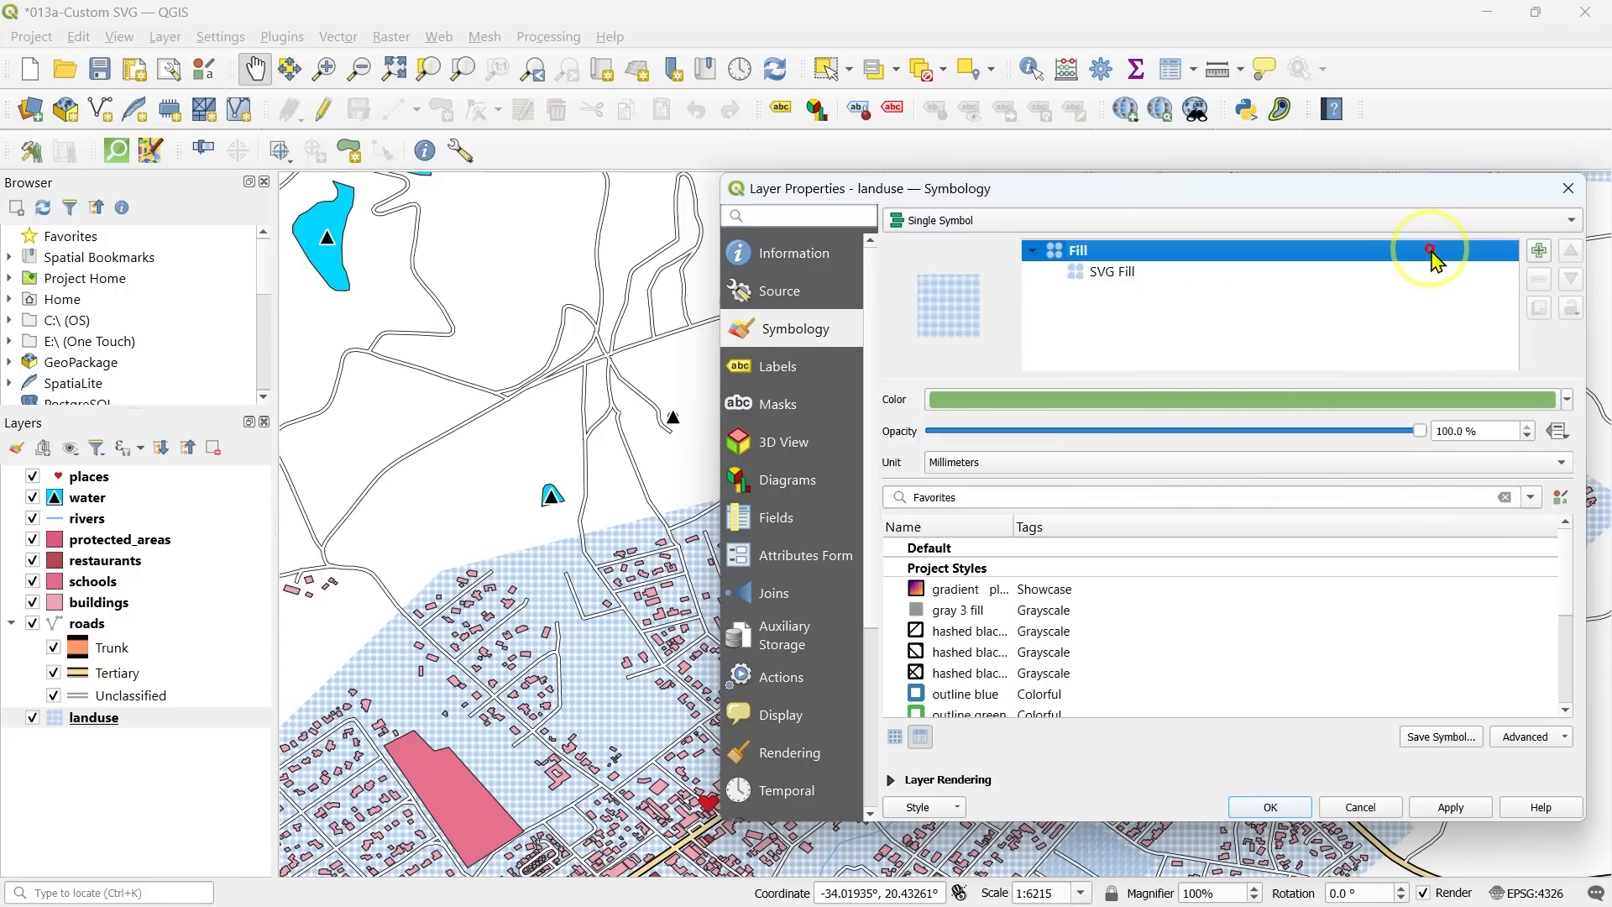
click(1539, 251)
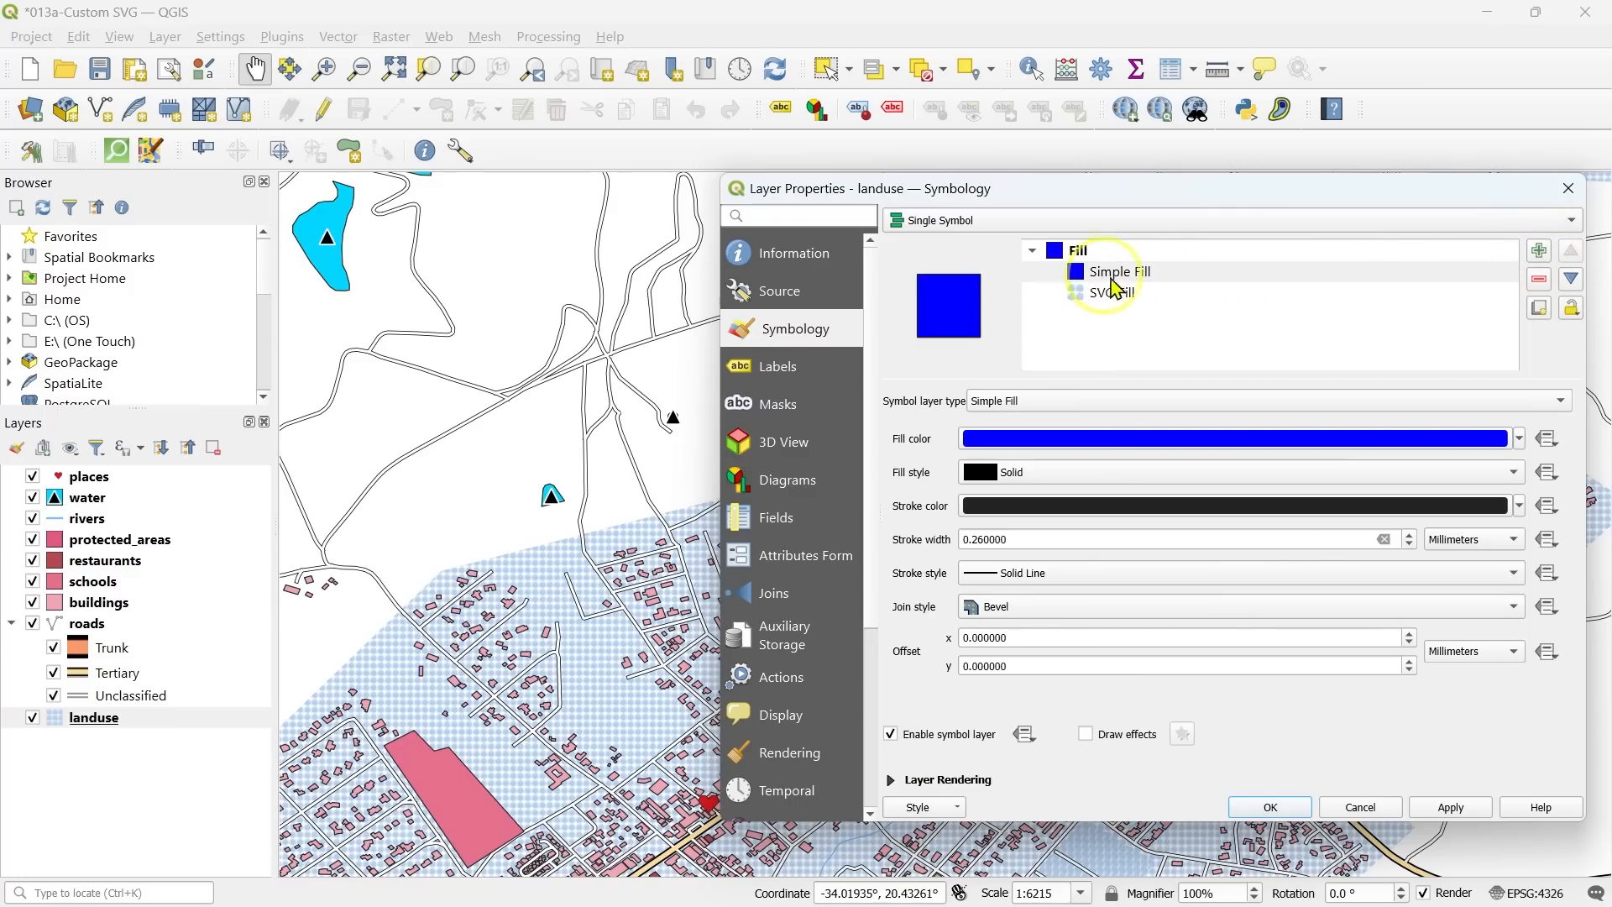
click(1163, 271)
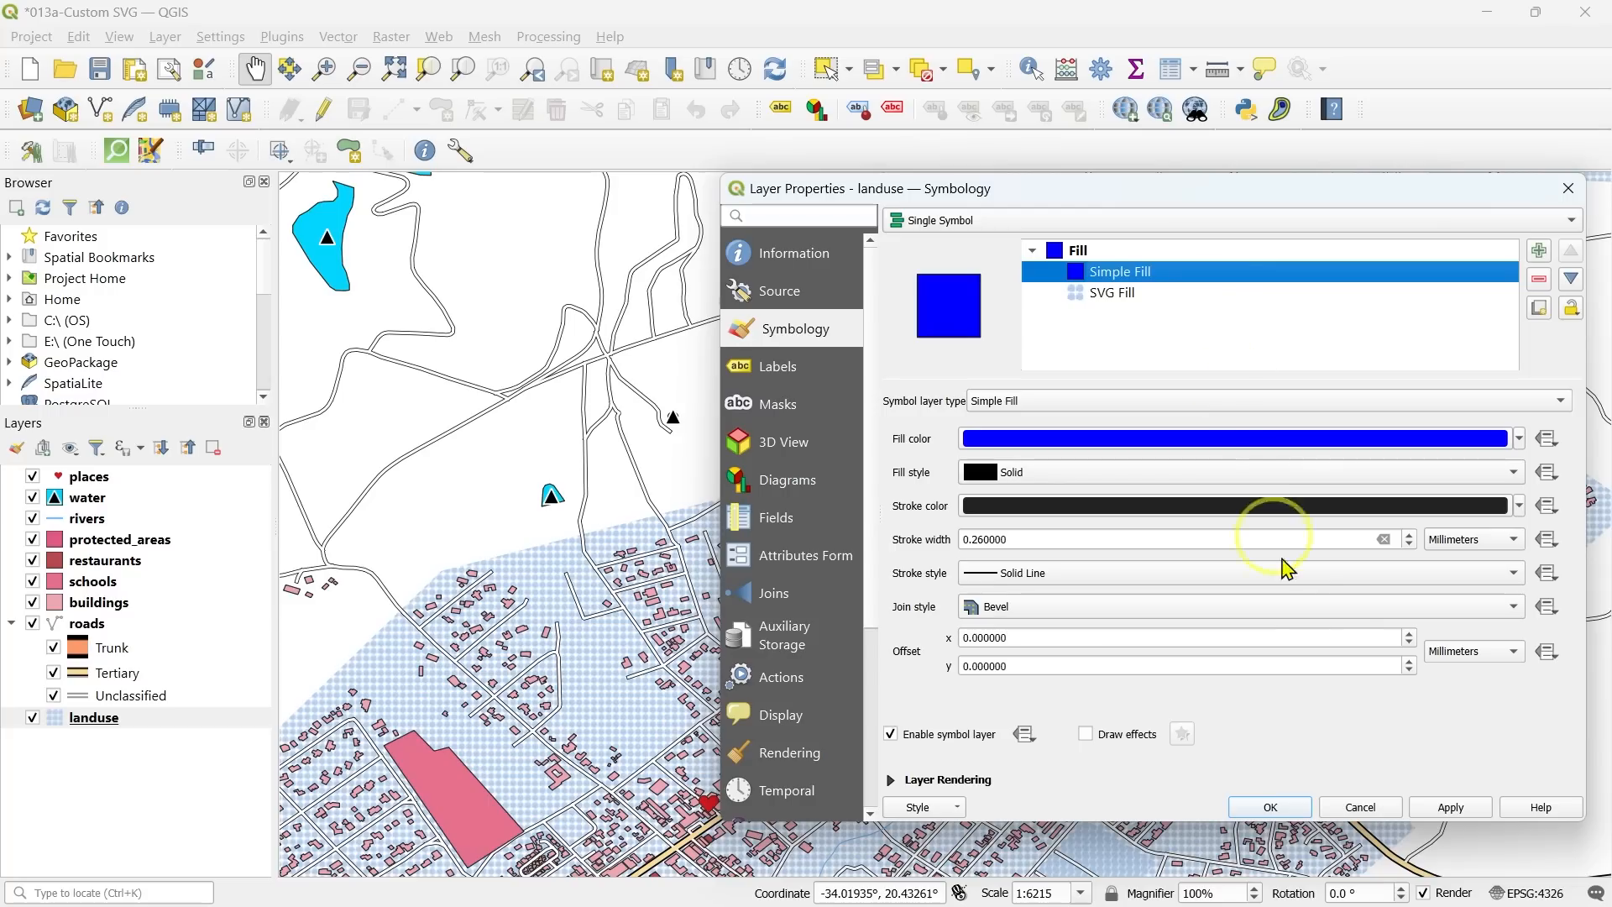
click(1452, 811)
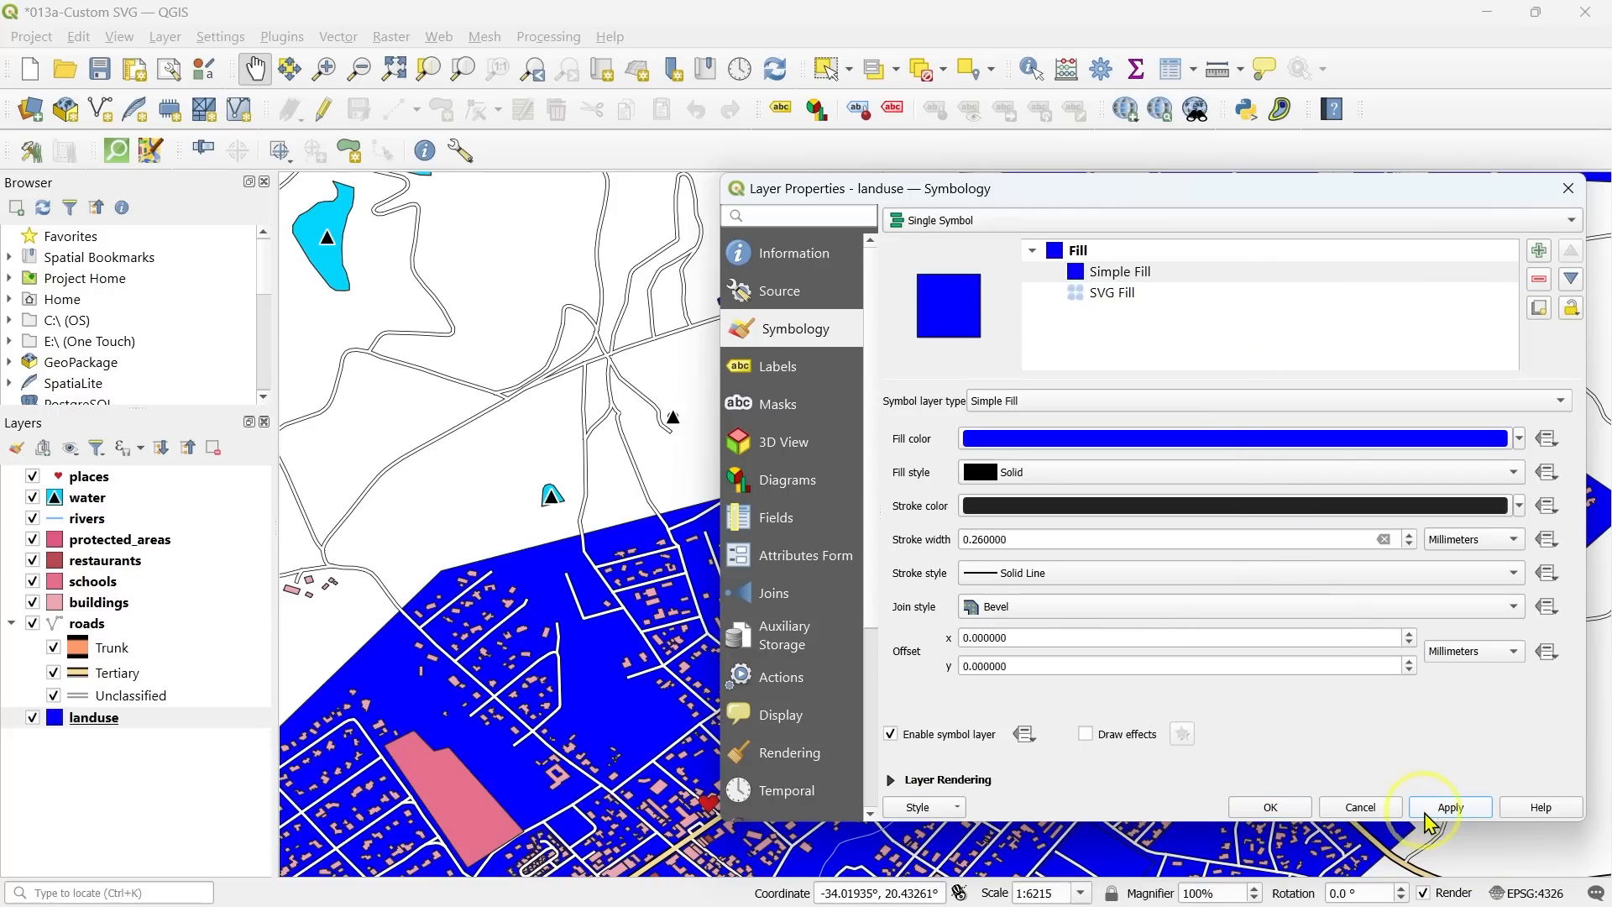
click(1271, 807)
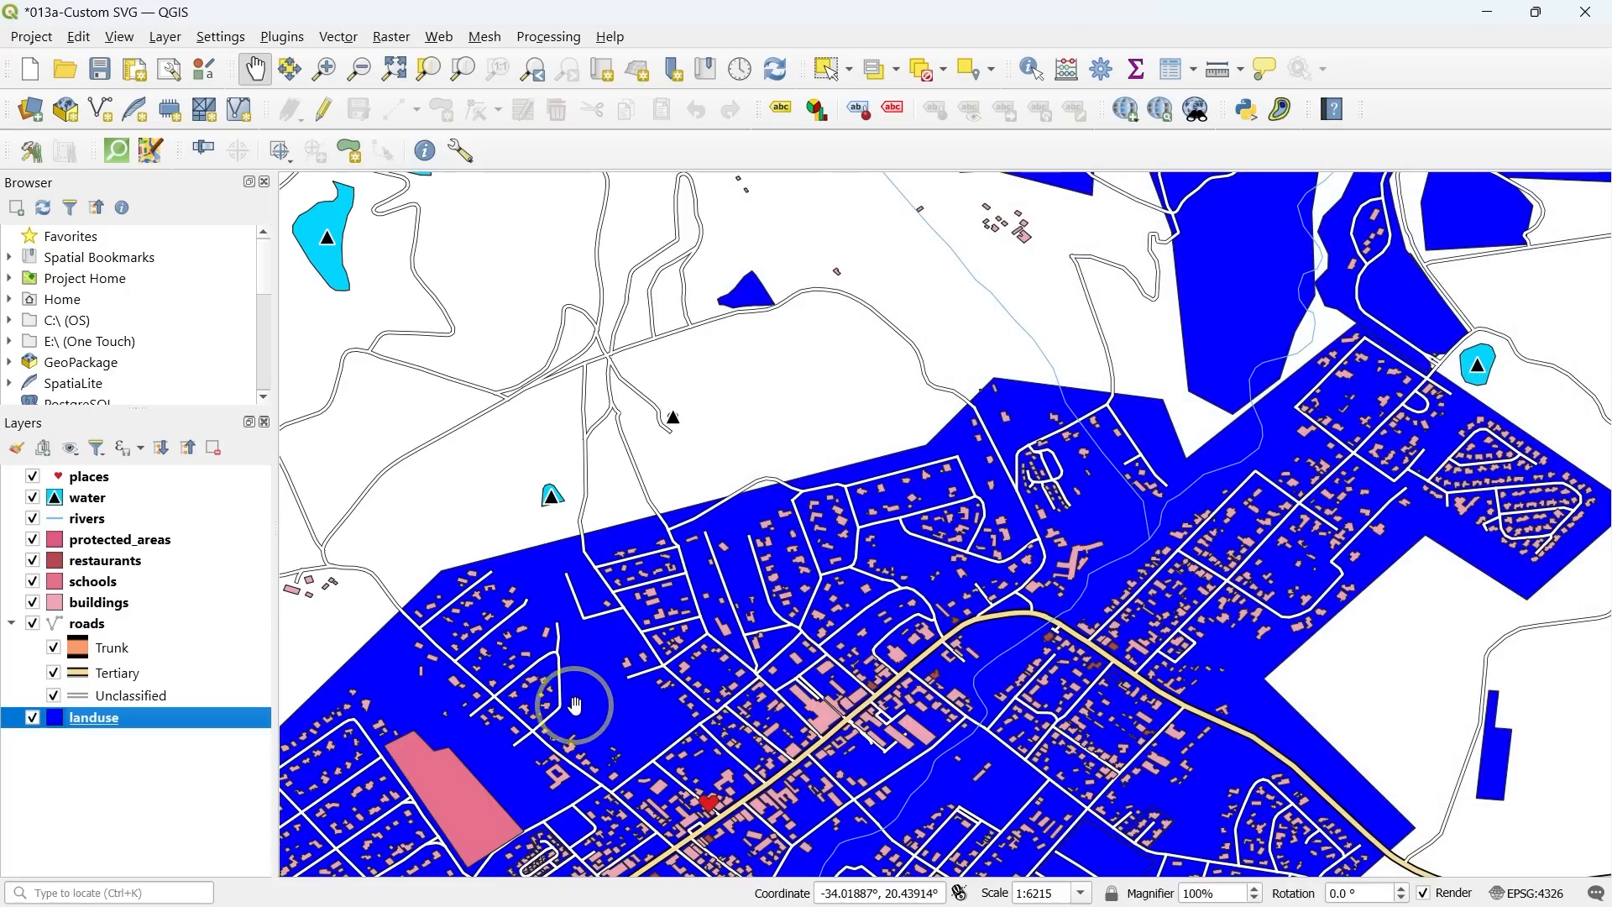
Step: Move the SVG Fill above the Simple Fill in the landuse layer's symbol, apply it and close the layer properties
drag(567, 671, 638, 369)
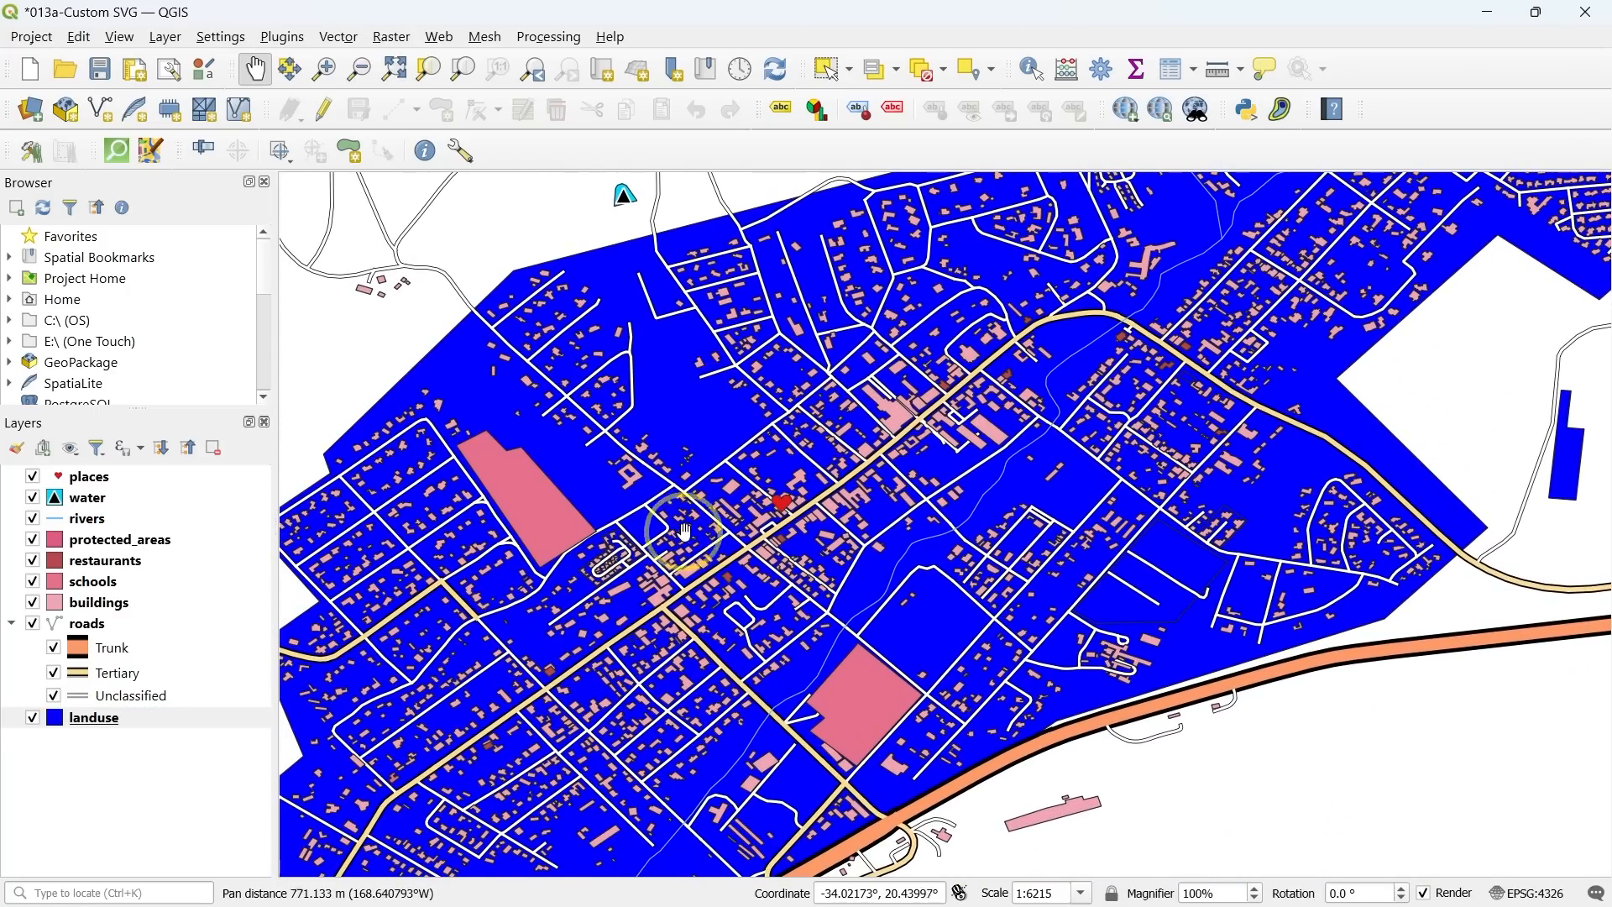
click(184, 723)
double_click(186, 732)
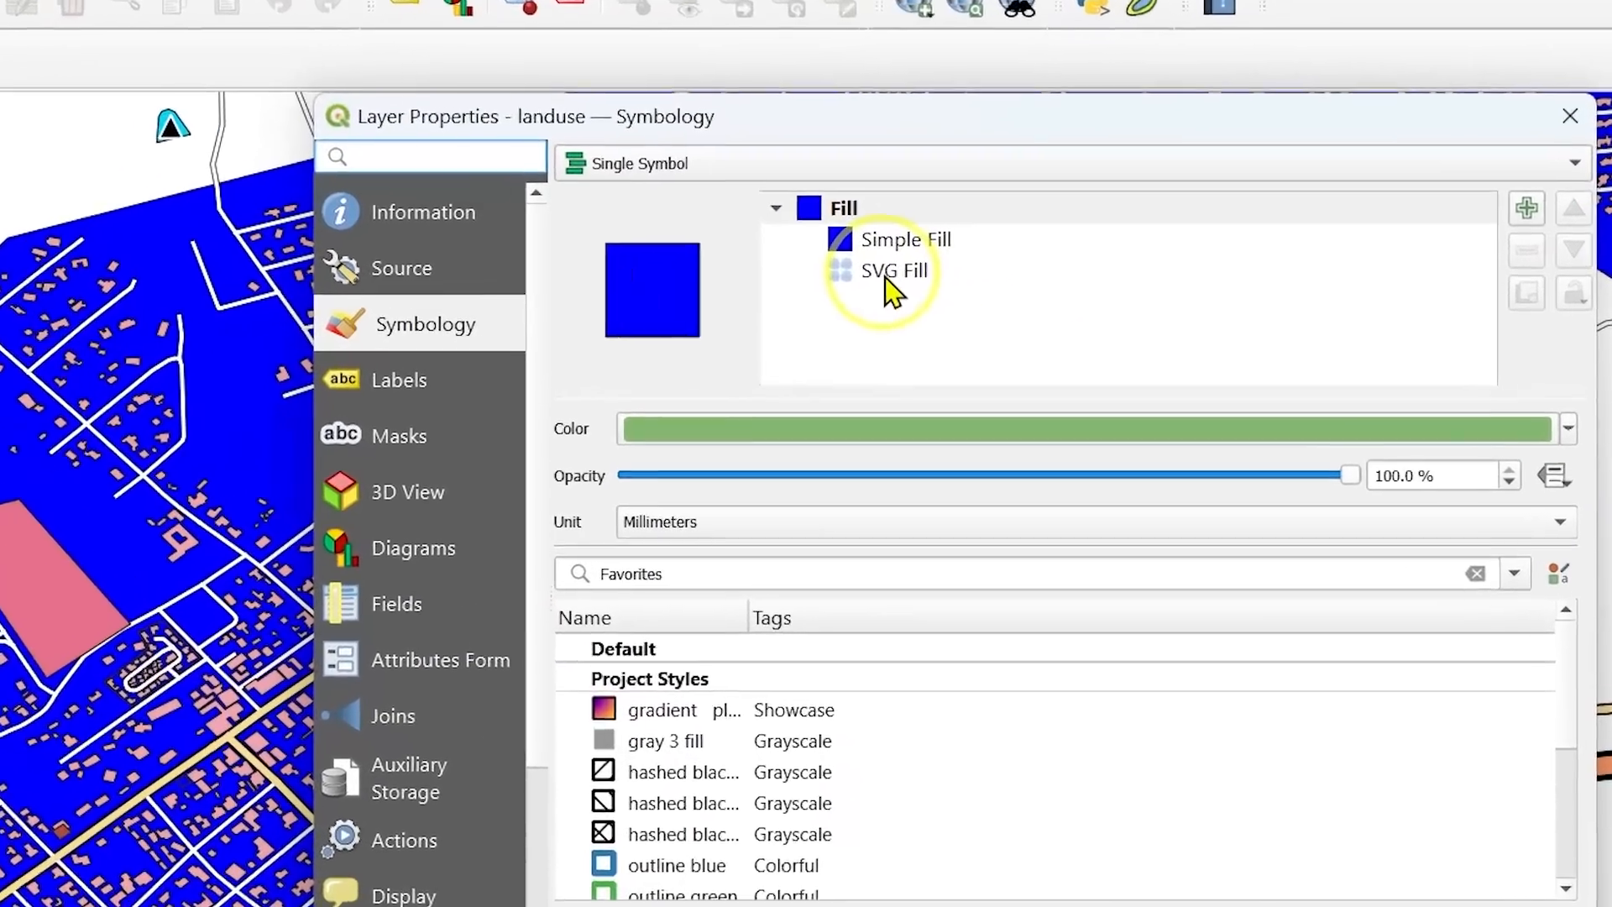
click(1108, 310)
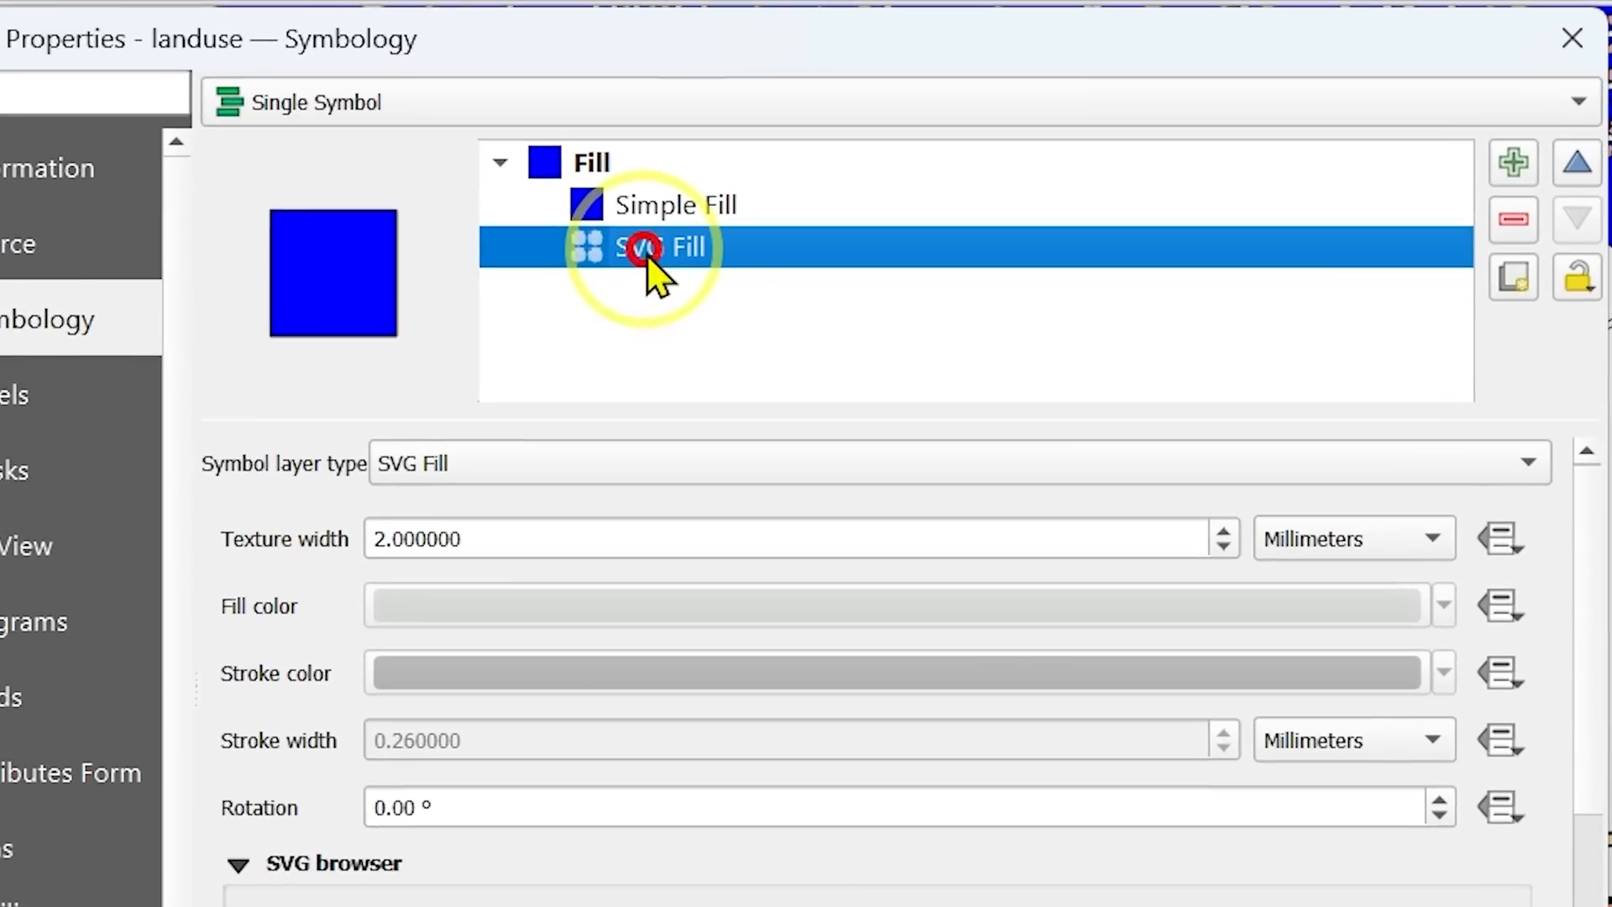
click(1577, 165)
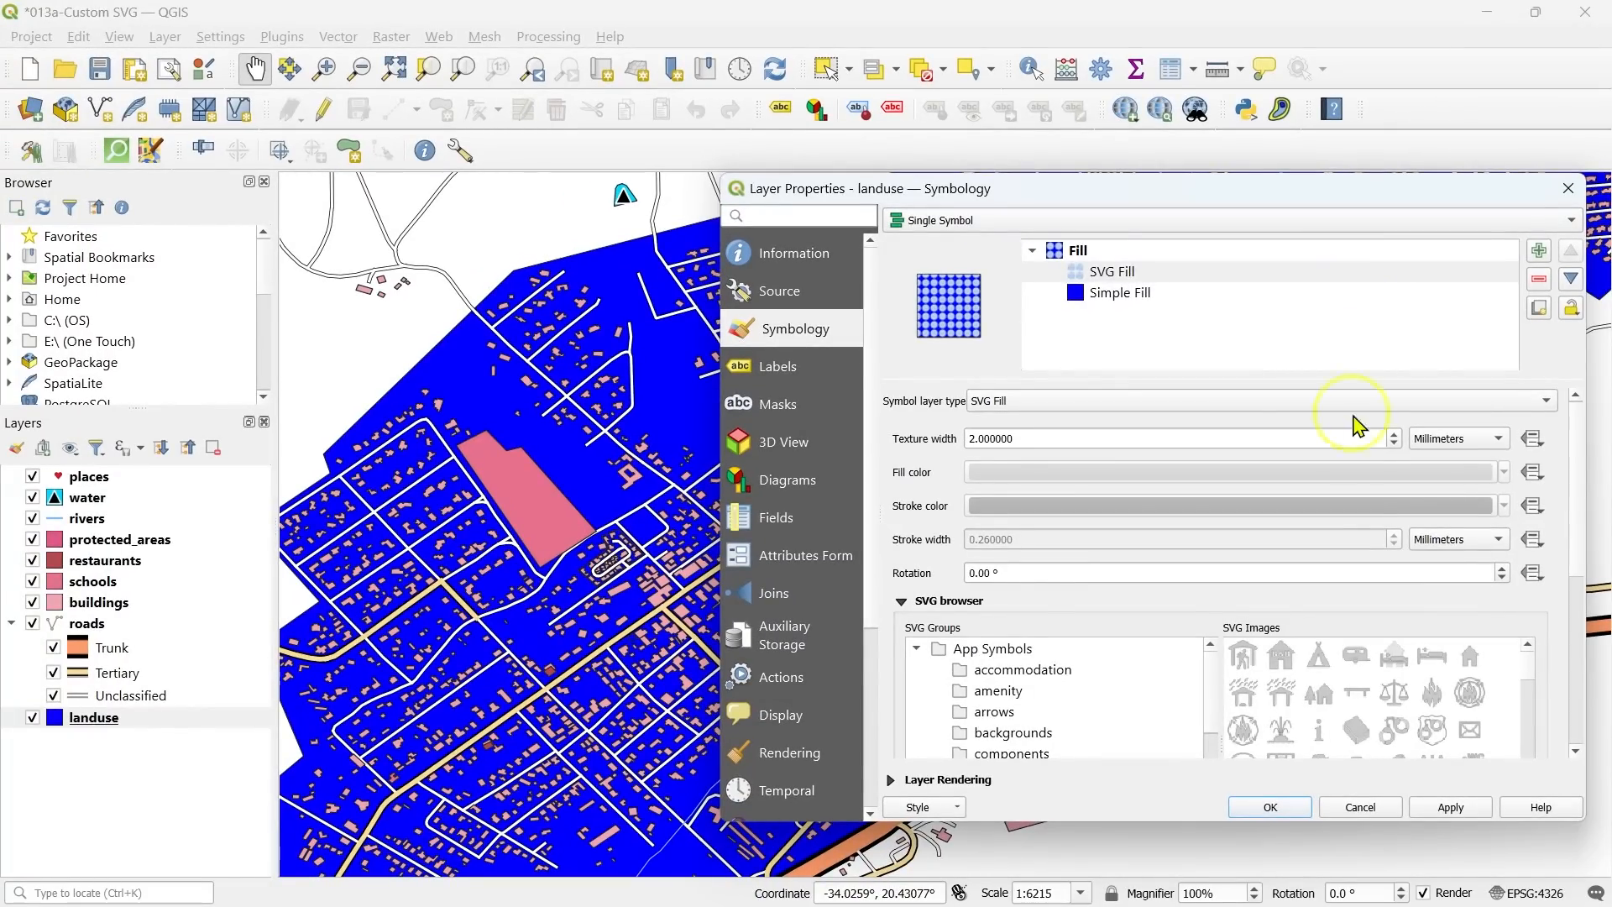
click(1455, 809)
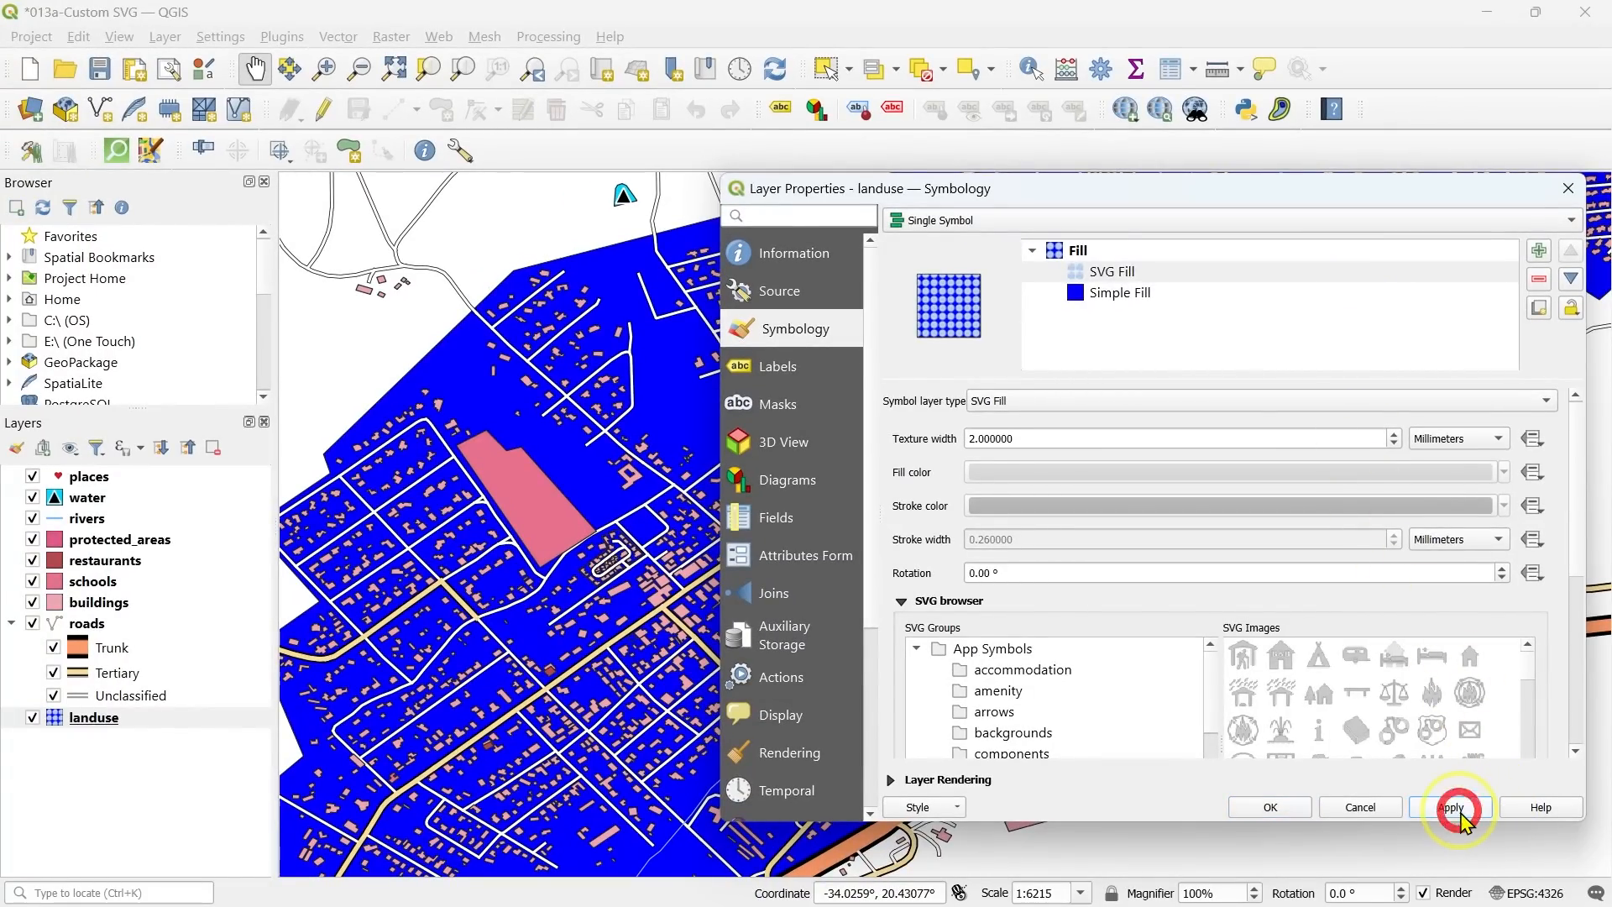
click(1264, 809)
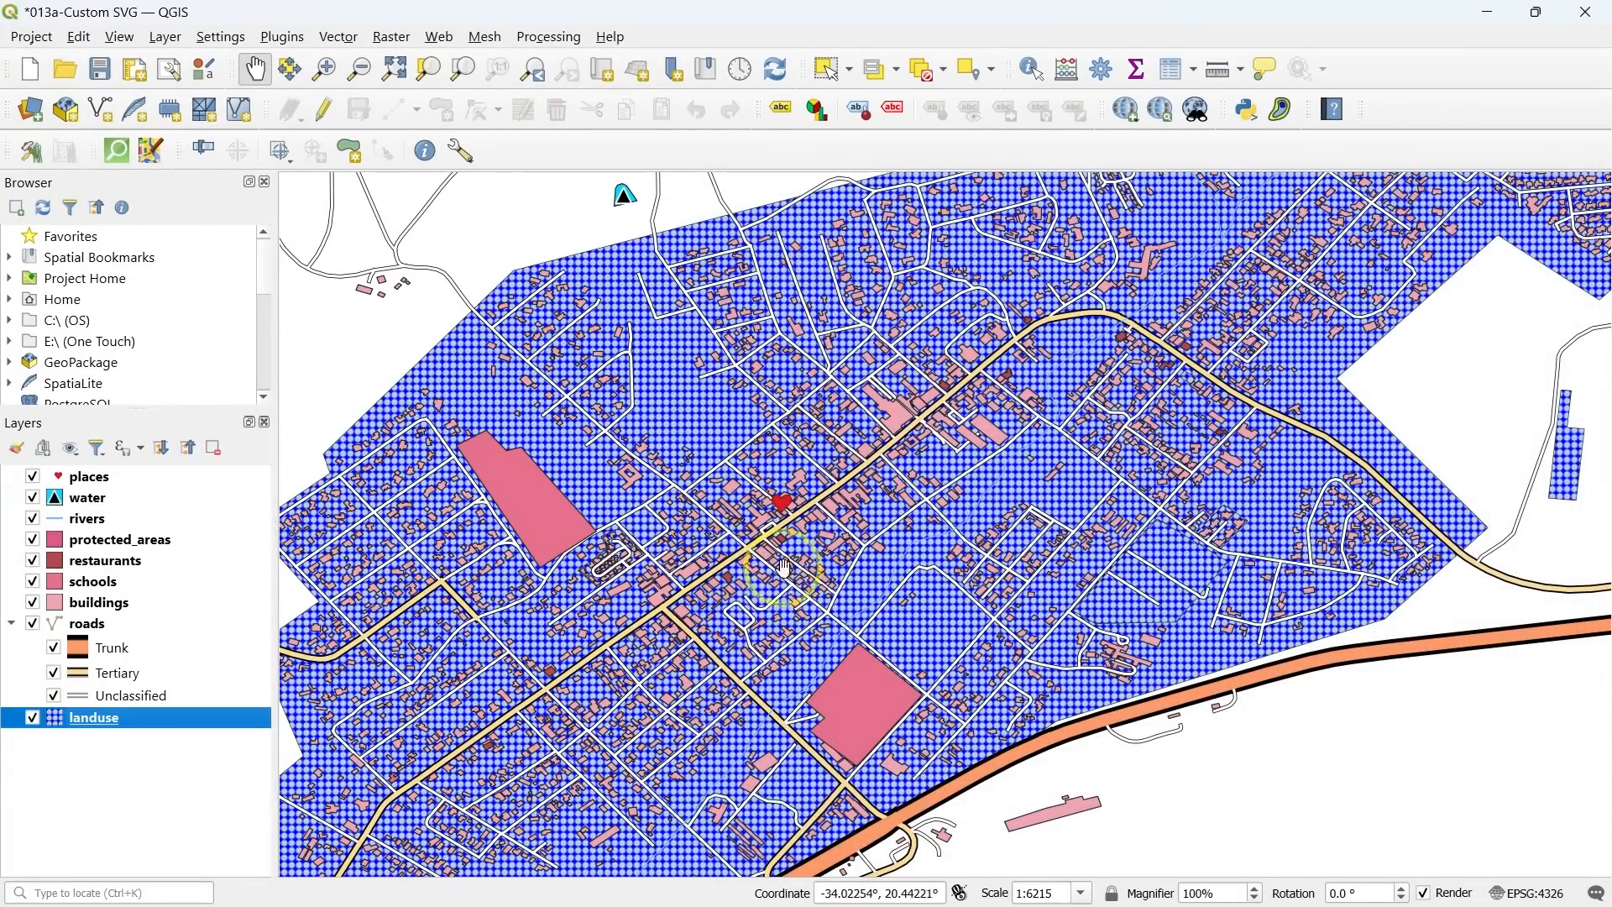
Step: Examine the combined landuse fill across the town and the eastern landuse areas, setting the map scale to 1:25000
scroll(580, 519, down, 1)
scroll(899, 566, down, 2)
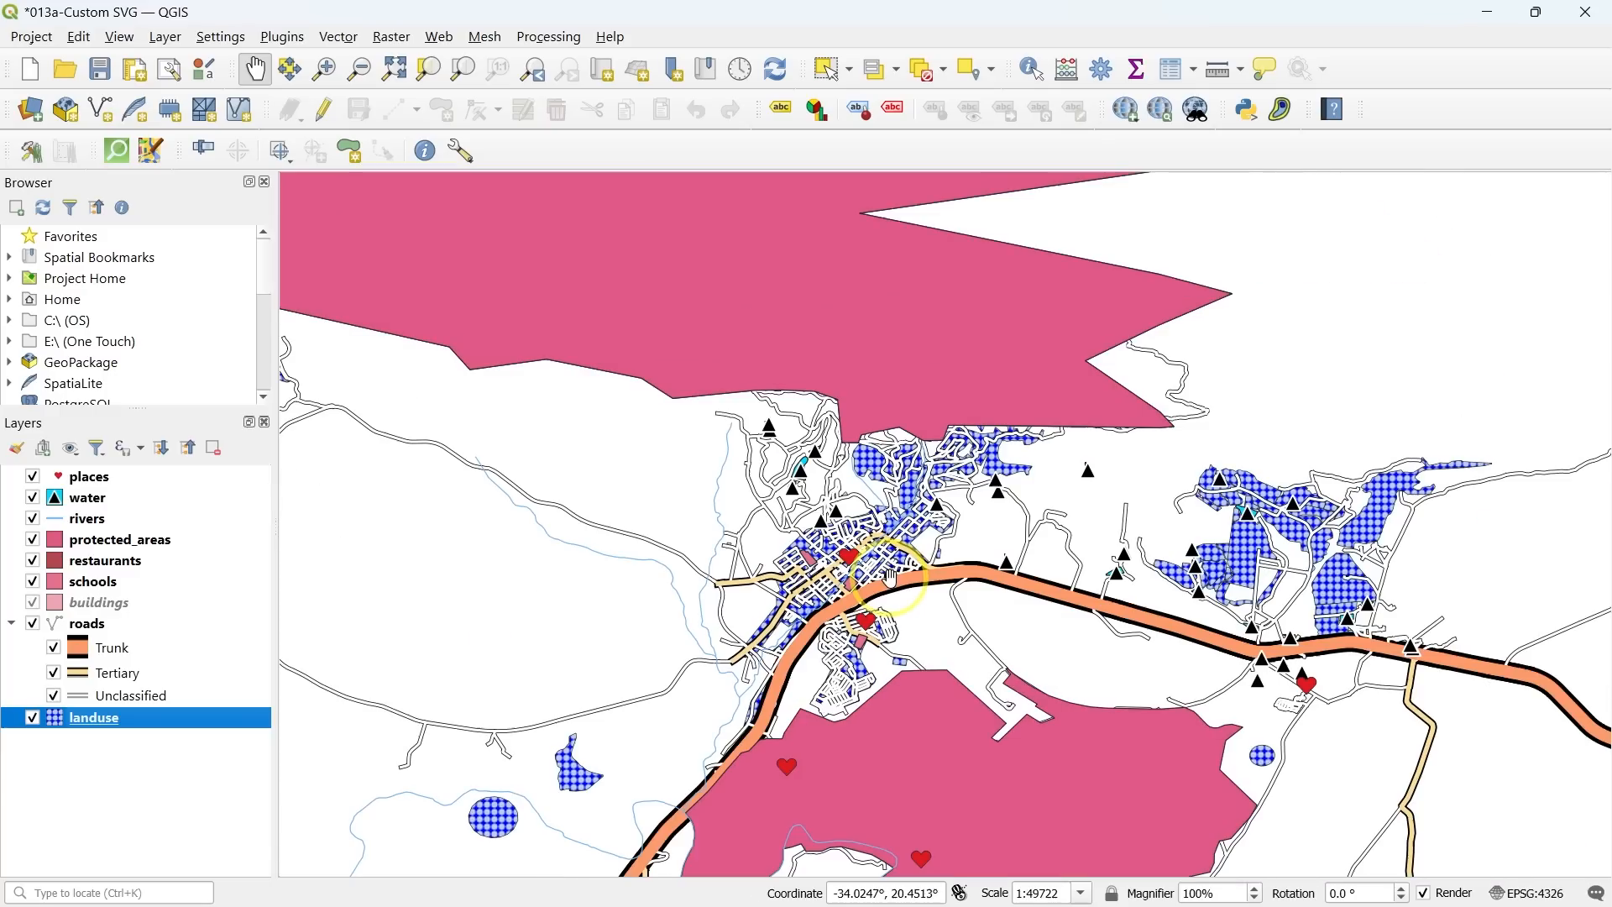
drag(1094, 676, 907, 640)
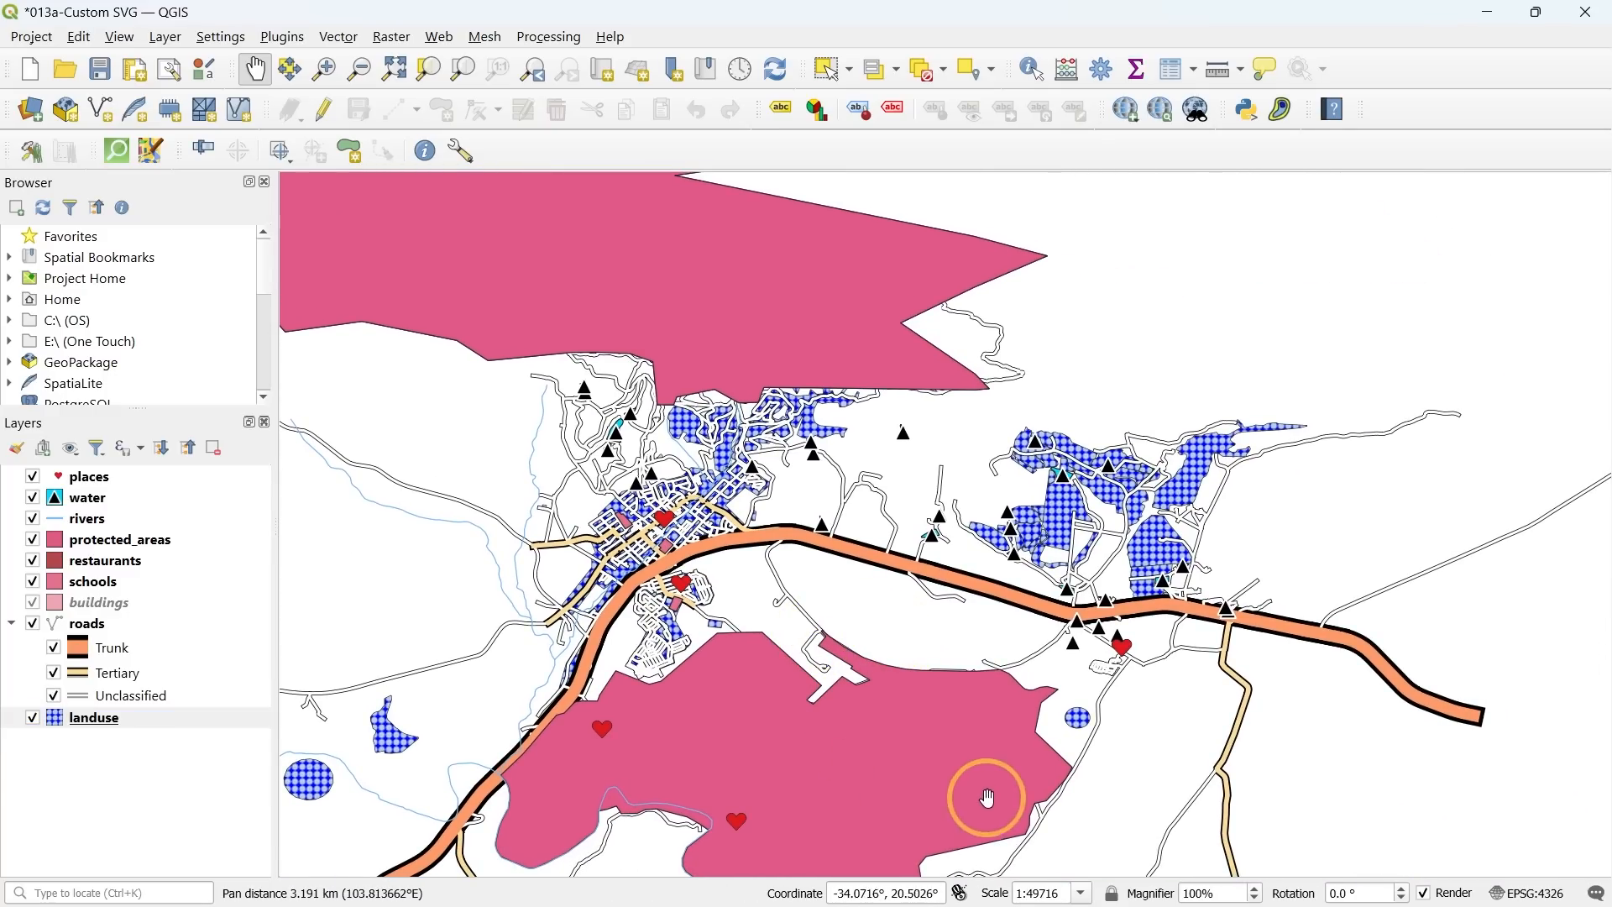
click(1082, 892)
click(1043, 818)
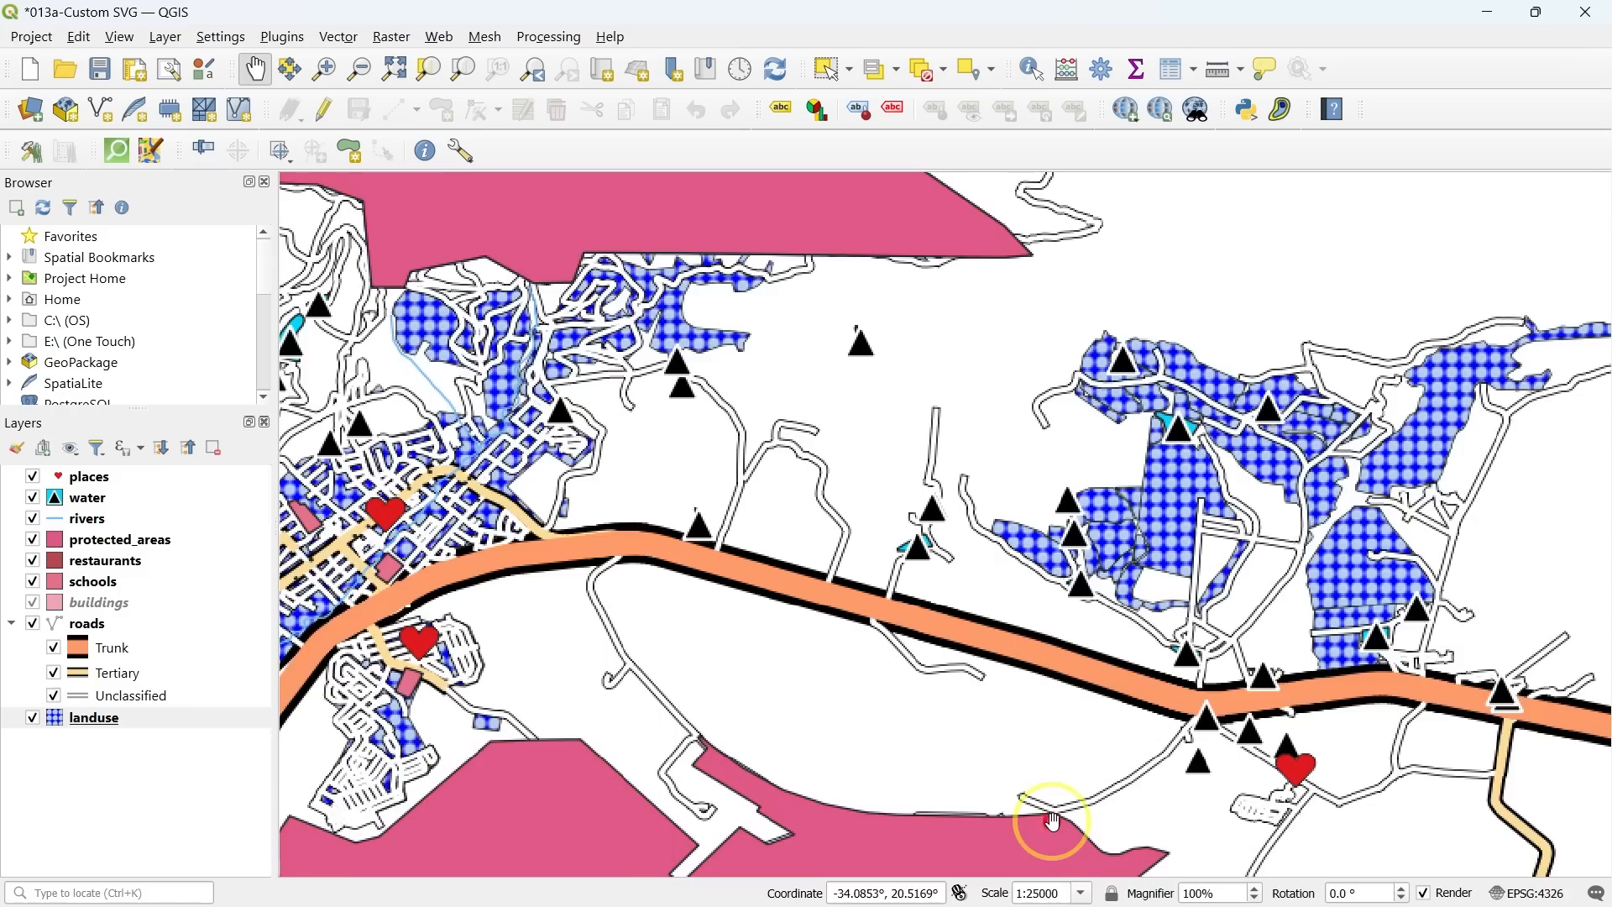
drag(784, 701, 921, 652)
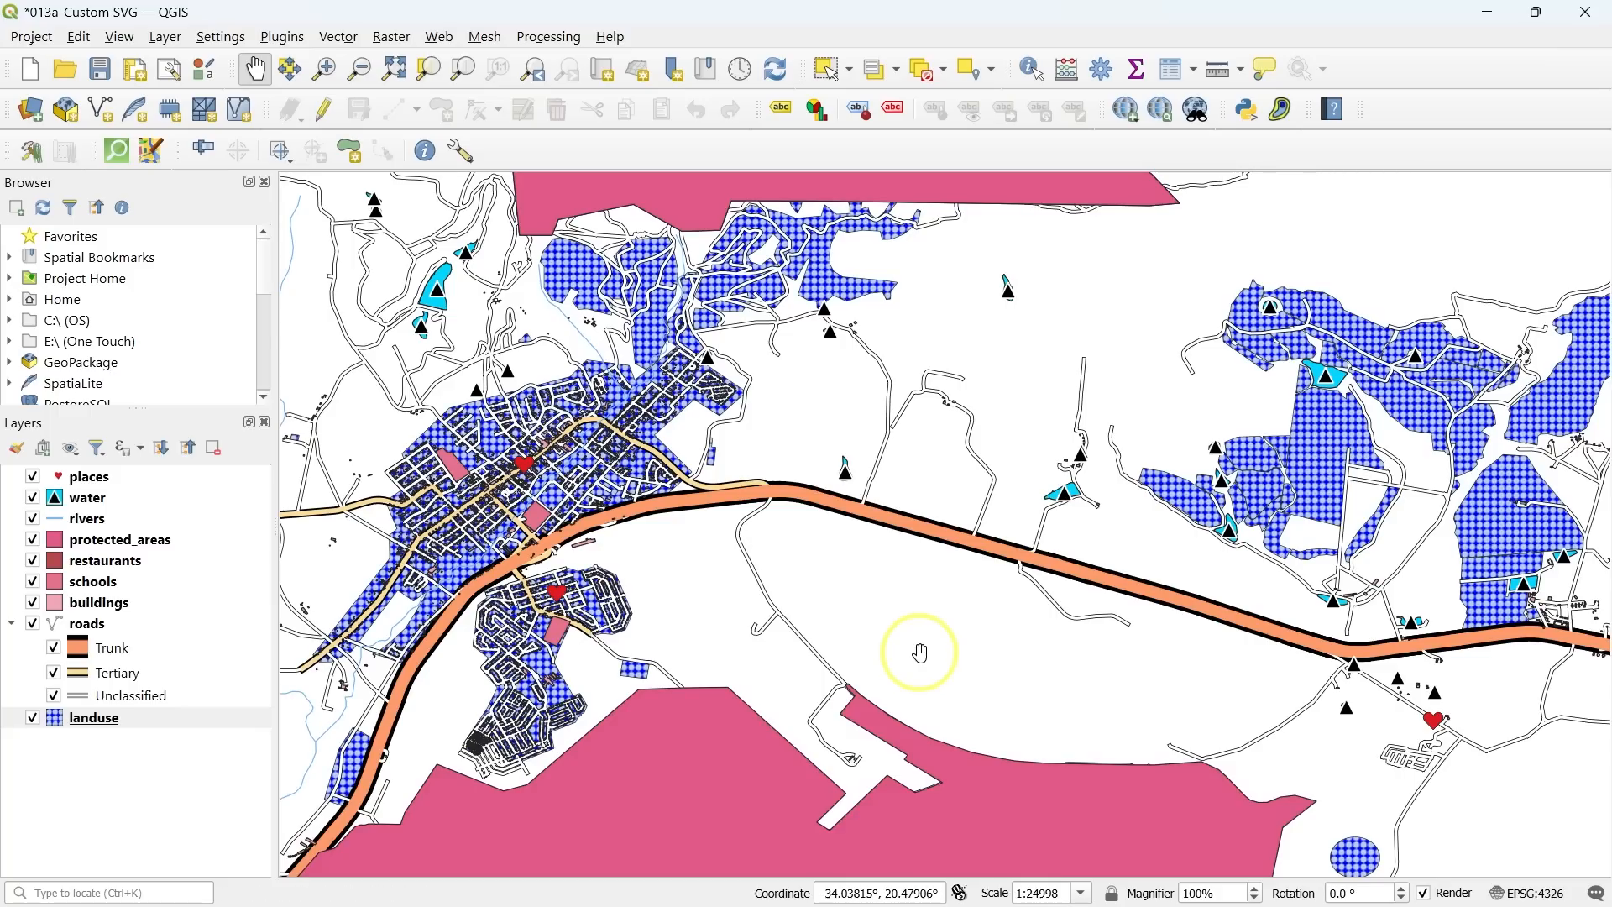